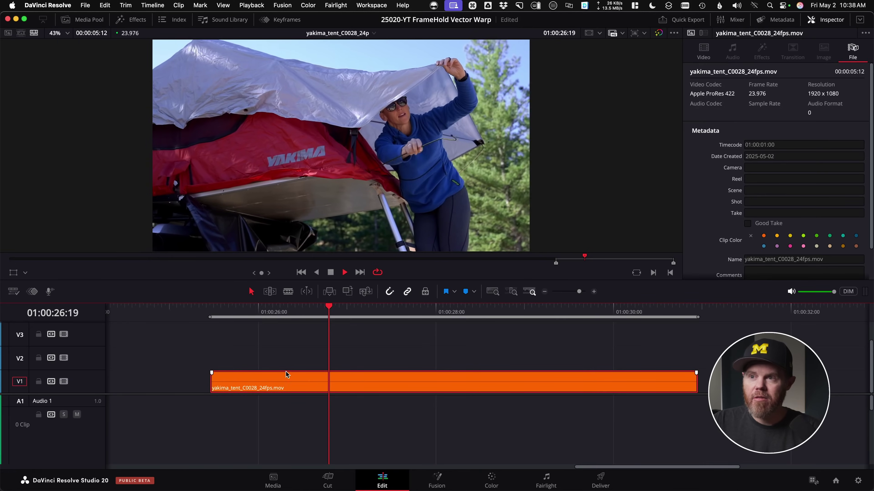
Step: Stop playback, check Project Settings, then bring the tent clip into the Fusion page
key("space")
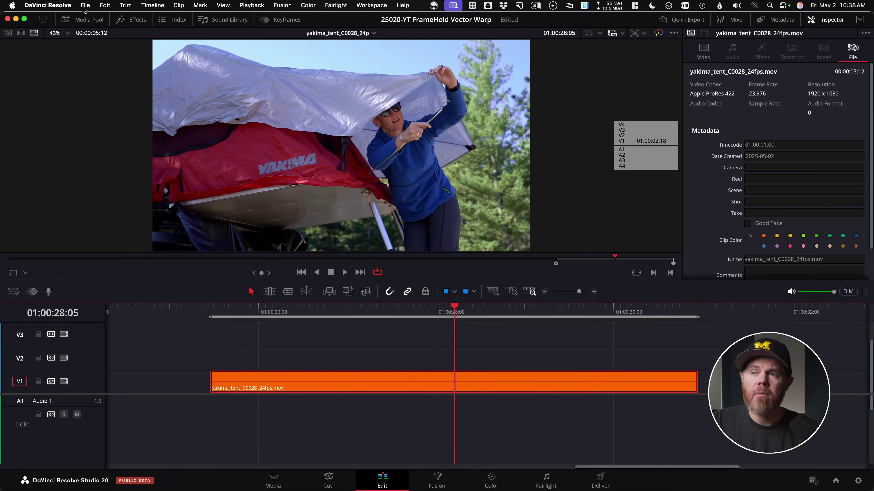
left_click(84, 6)
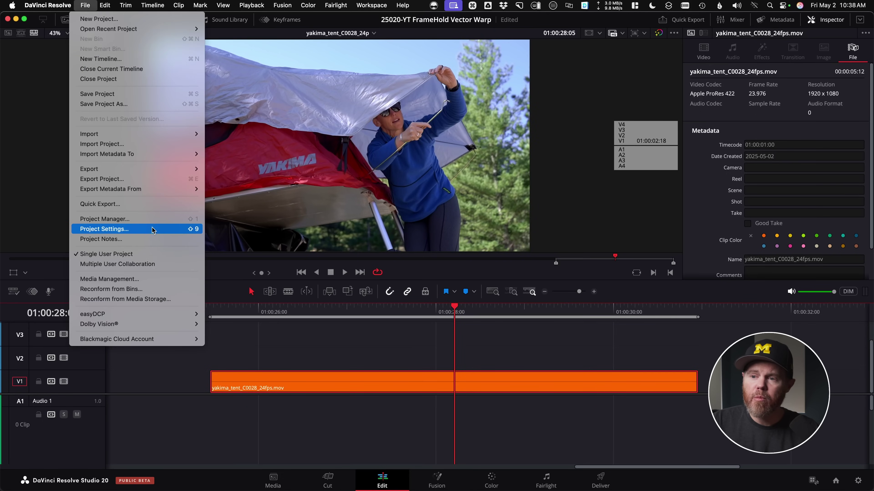
left_click(166, 233)
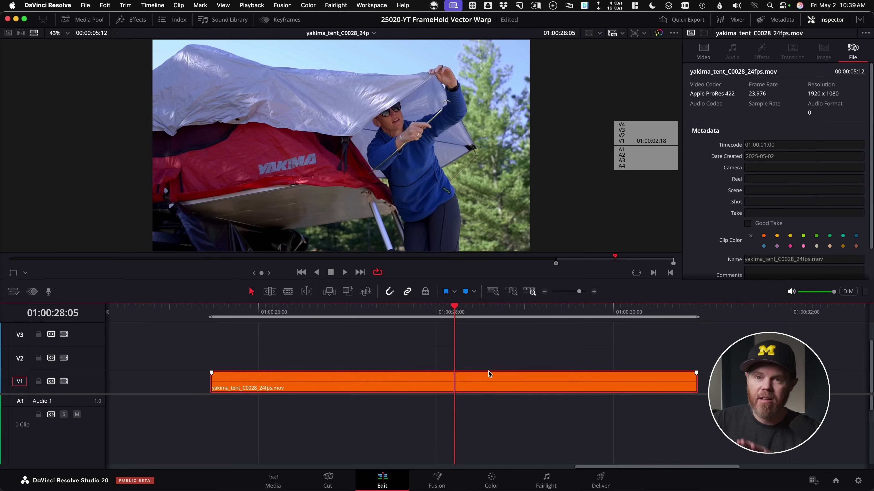
left_click(434, 480)
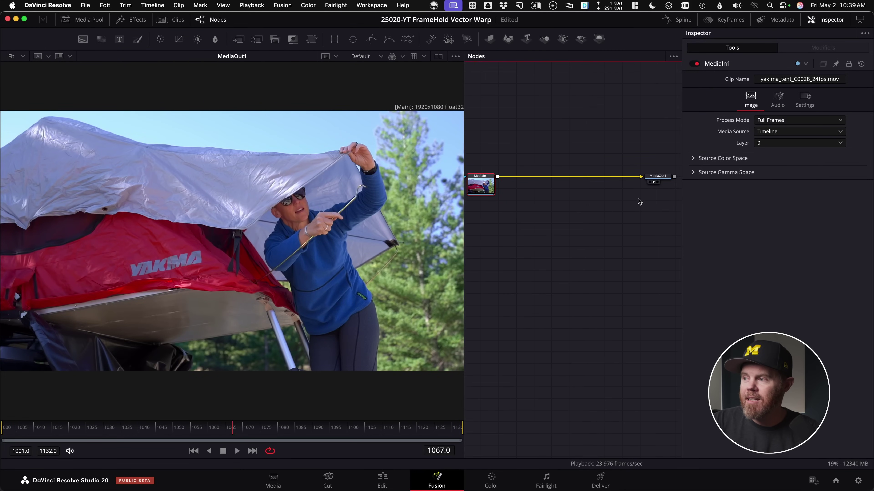
Step: Stack MediaIn1 above MediaOut1 and enable Remove Curve under Source Gamma Space
left_click_drag(658, 185, 568, 263)
left_click_drag(480, 184, 565, 162)
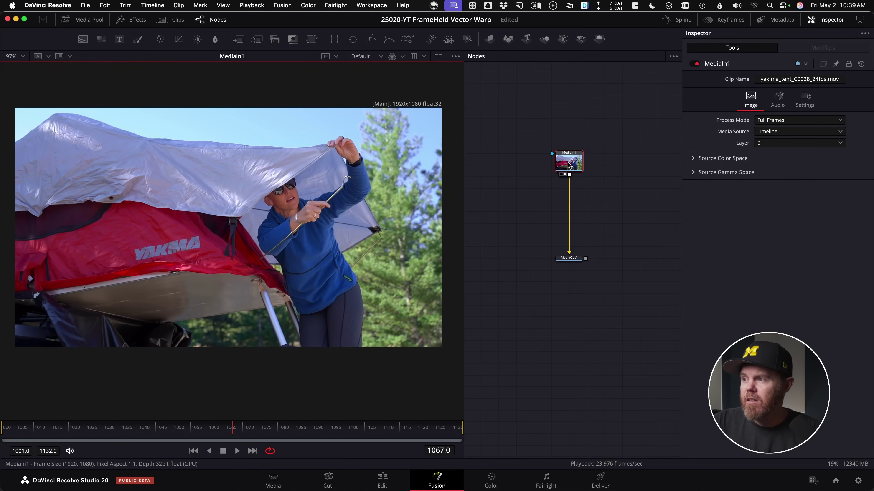
scroll(571, 169, "up", 3)
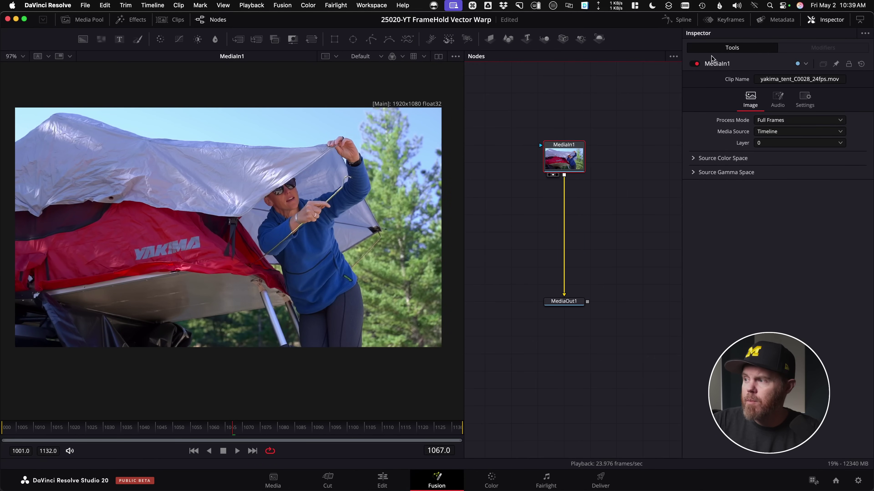
left_click(692, 172)
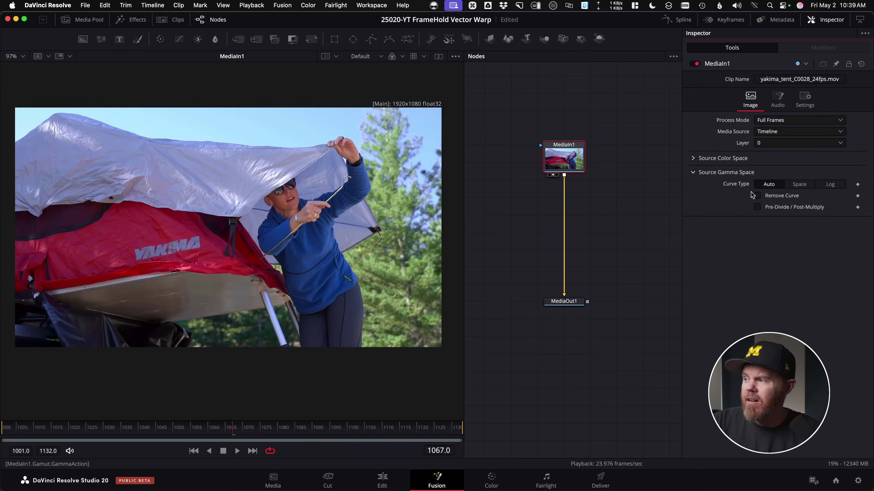
left_click(757, 196)
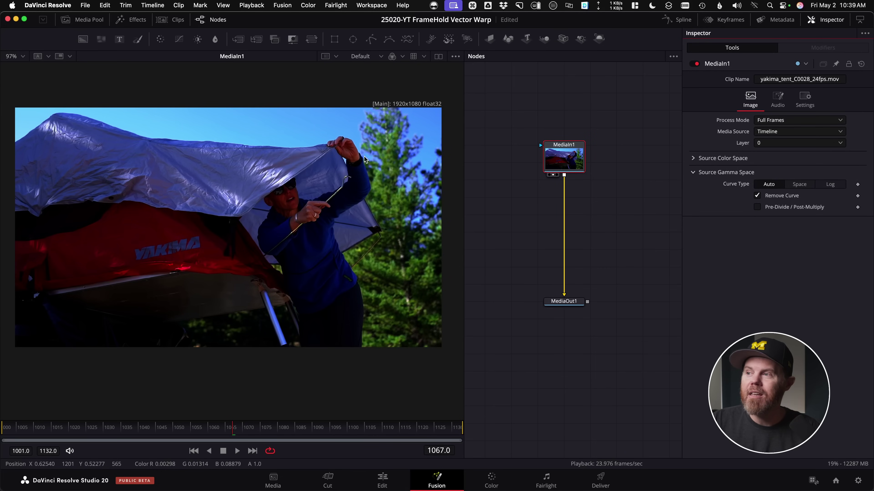
Step: Enable the Gamut View LUT (BT.709 to sRGB) in the viewer and play to frame 1127
left_click(414, 57)
left_click(424, 57)
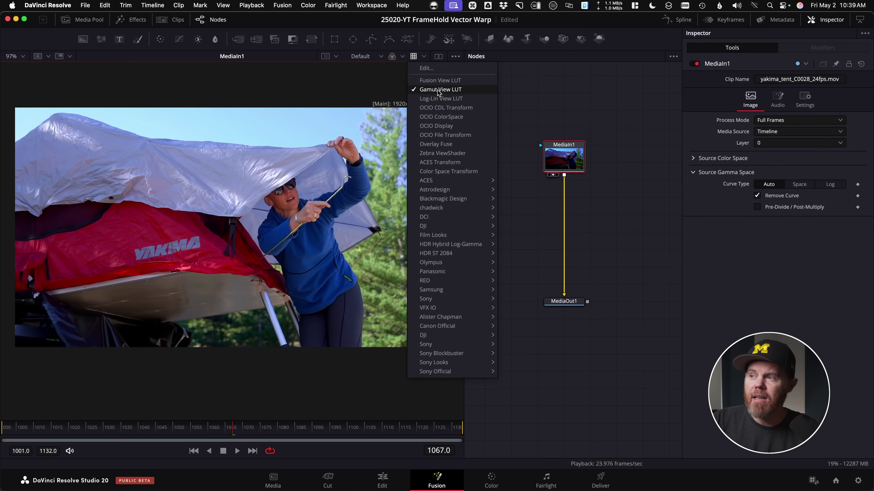
left_click(427, 71)
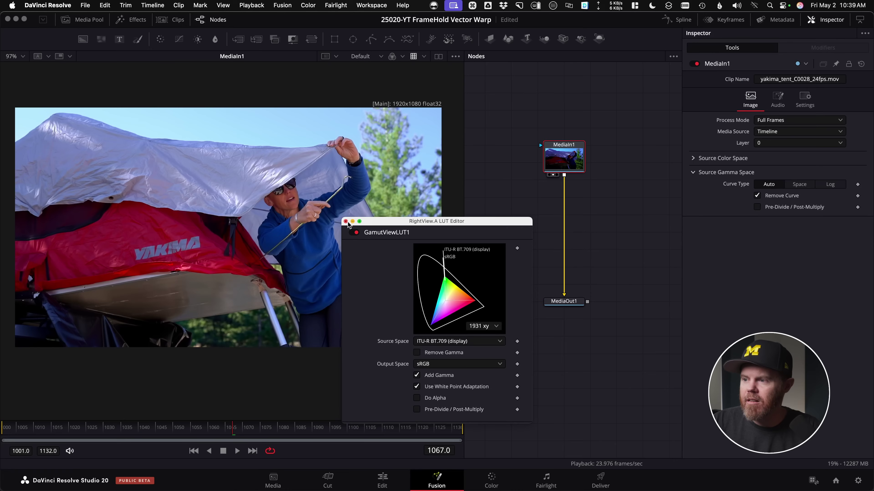
left_click(346, 222)
key("space")
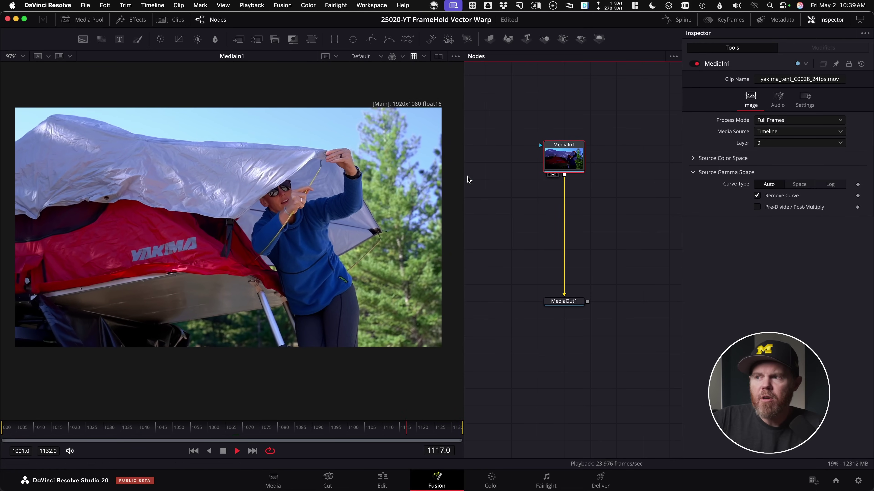
key("space")
scroll(419, 115, "up", 3)
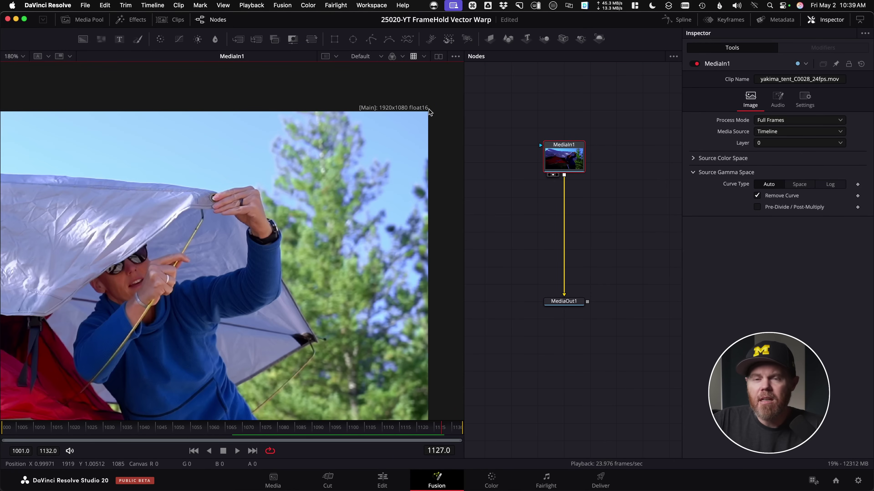
scroll(423, 113, "down", 4)
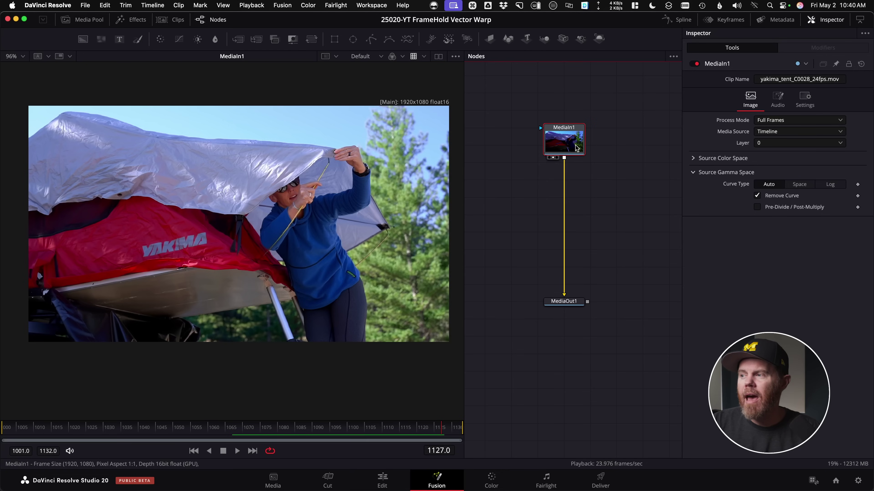
Step: Insert ChangeDepth1 via the 'change' tool search and set its Depth to float32
key("shift+space")
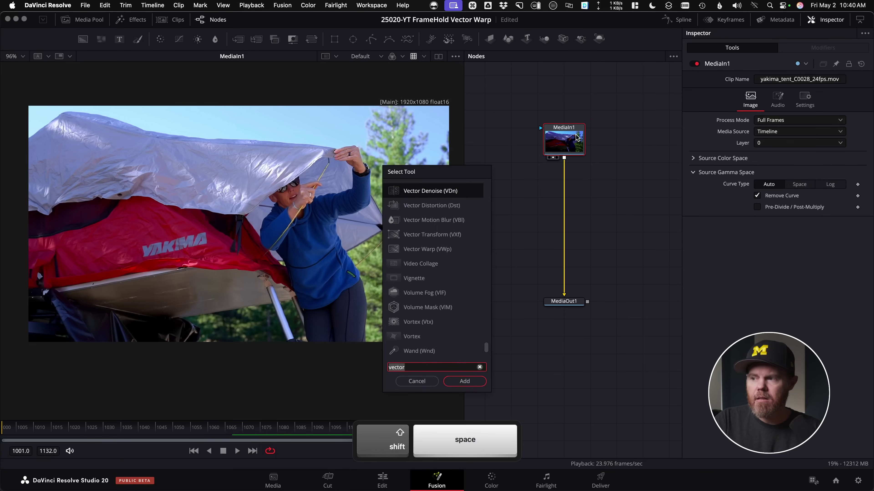
type("change")
key("Return")
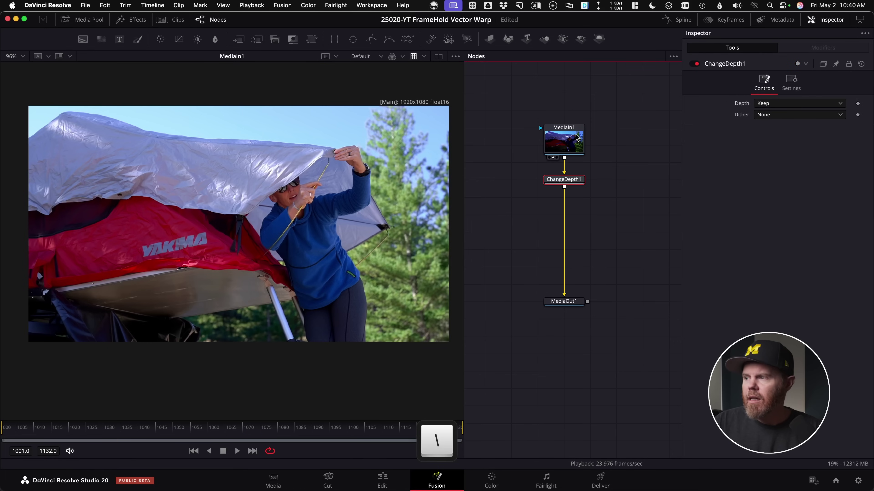
left_click(762, 106)
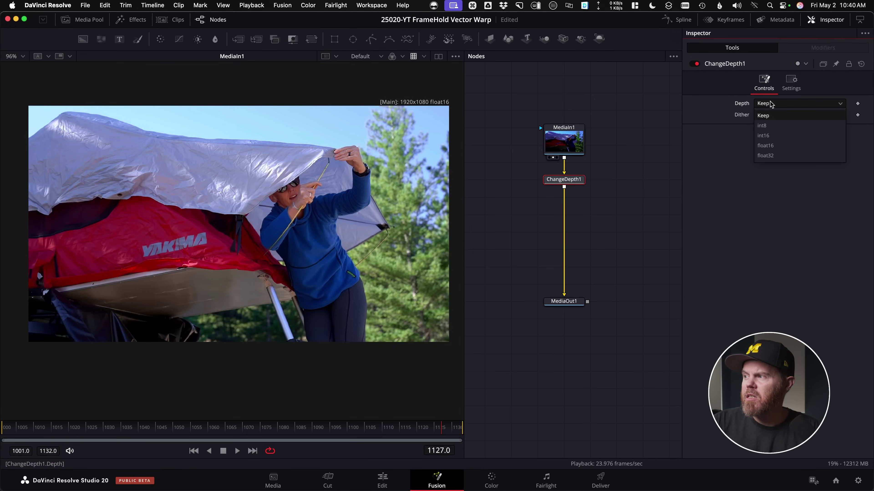
left_click(790, 163)
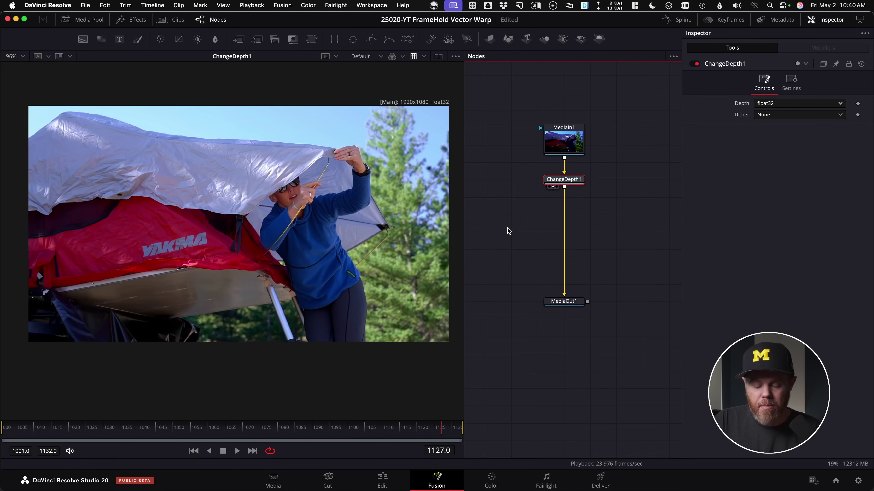
Step: Add an OpticalFlow1 node after ChangeDepth1 and show its output in the viewer
key("shift+space")
type("opt")
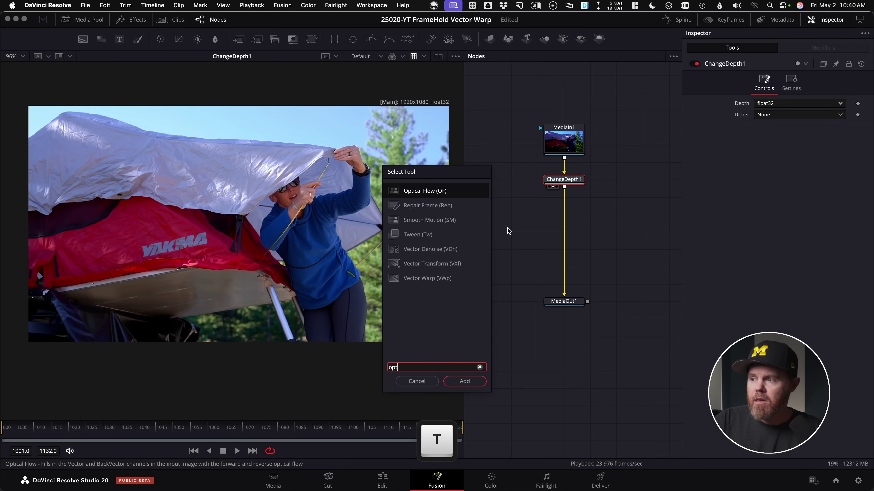
key("Return")
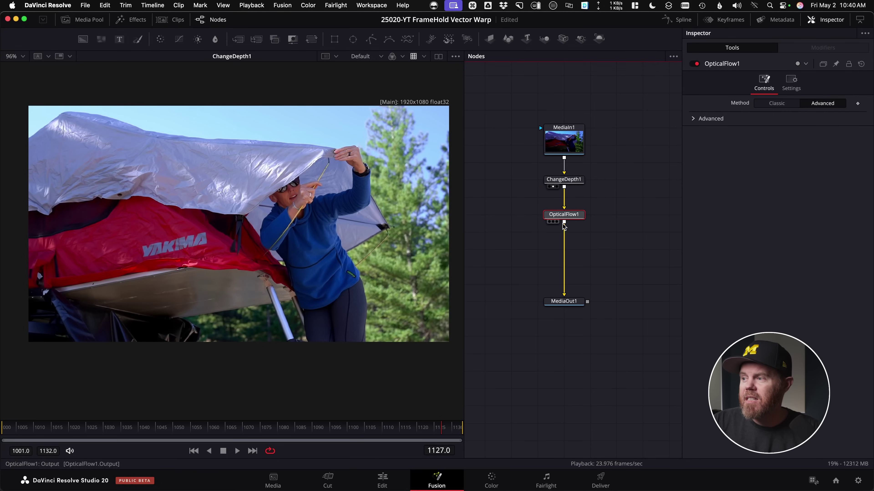
key("1")
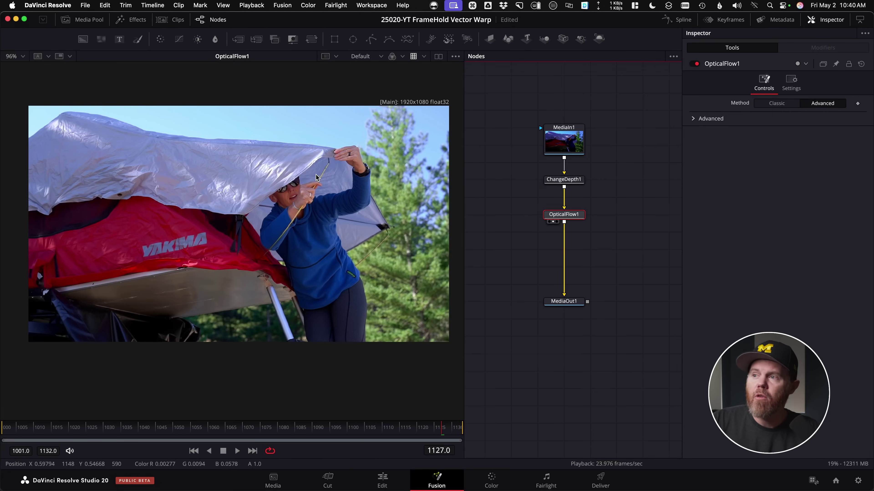
Step: Play the clip with the viewer on the Vectors channel, then return to Color
left_click(403, 56)
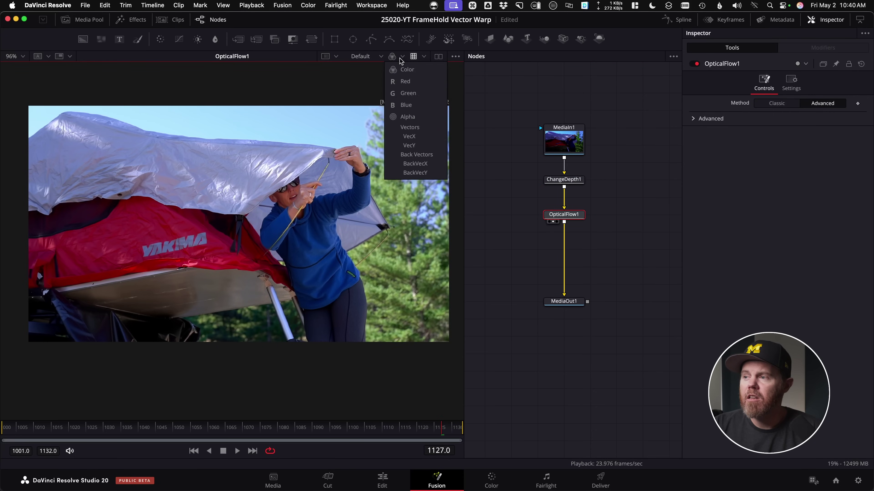
left_click(414, 129)
key("space")
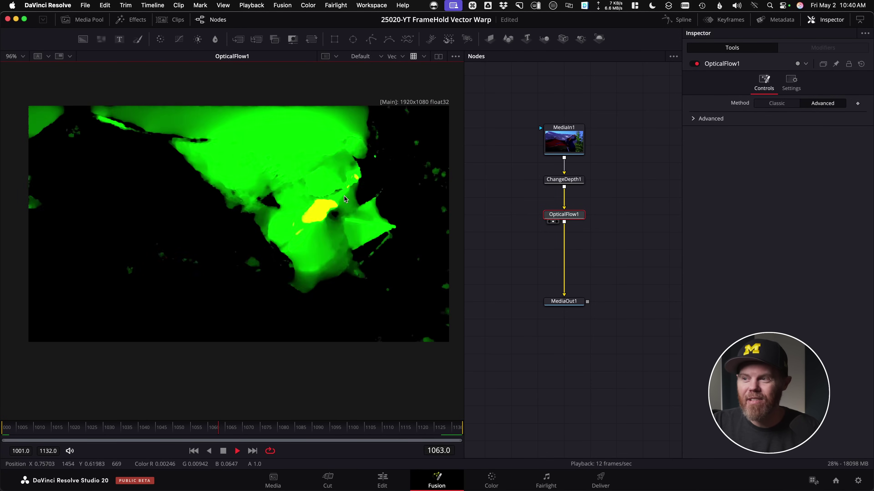
key("space")
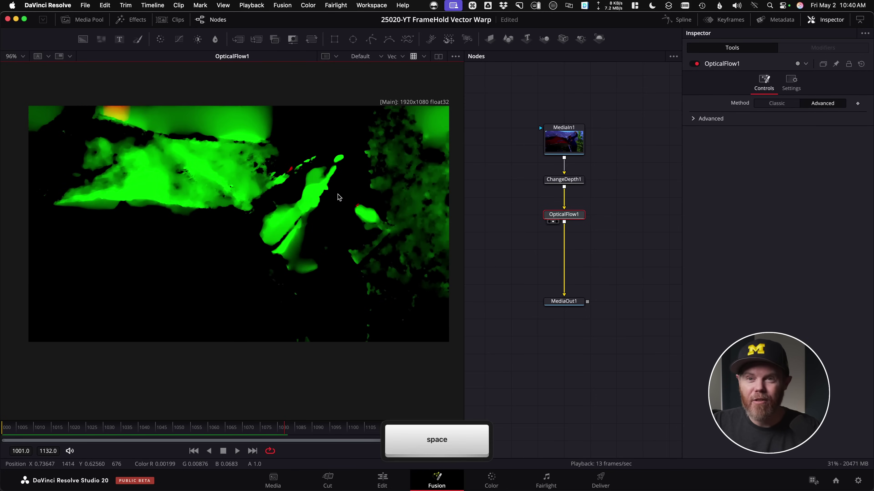
left_click(402, 56)
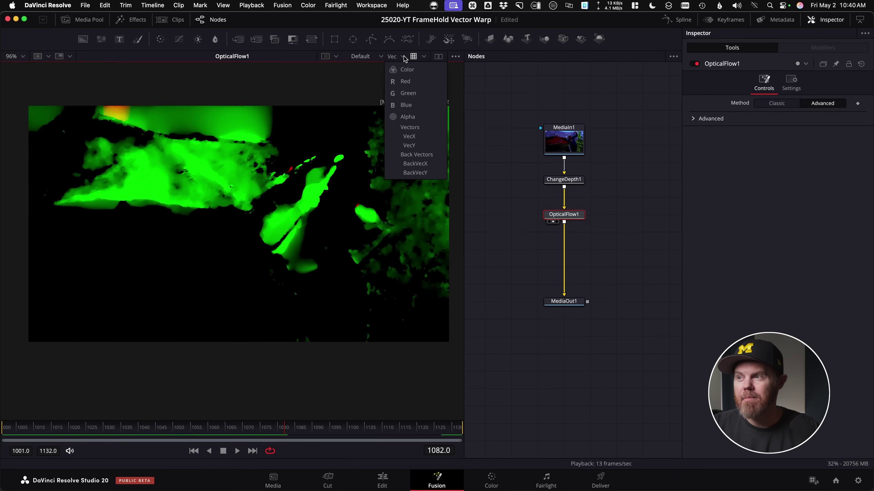
left_click(430, 70)
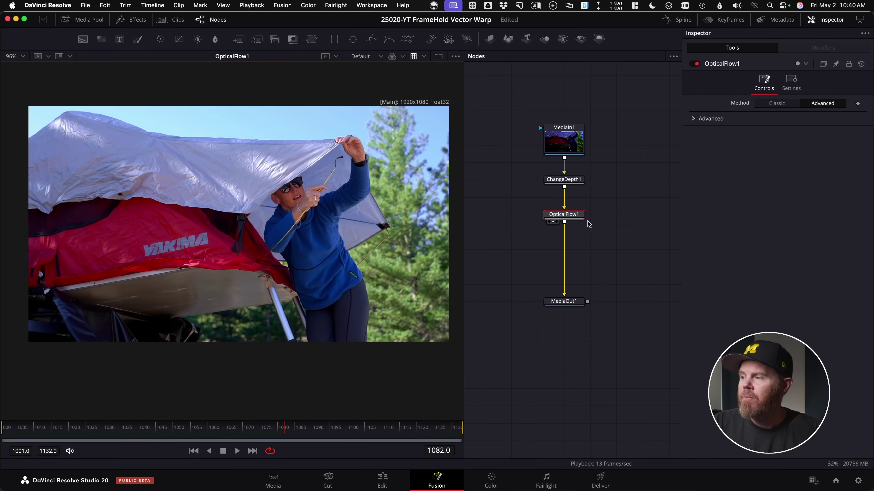
Step: Try the Classic optical flow method, then keep the method on Advanced
left_click(572, 216)
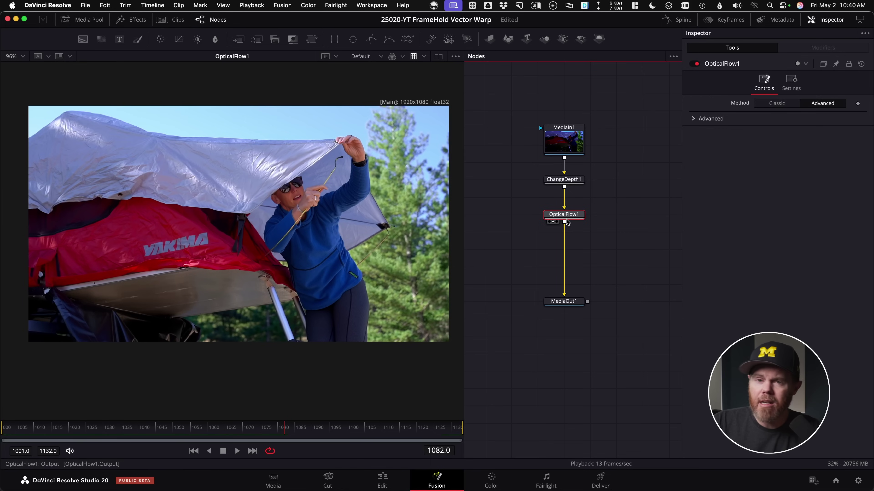
left_click(778, 104)
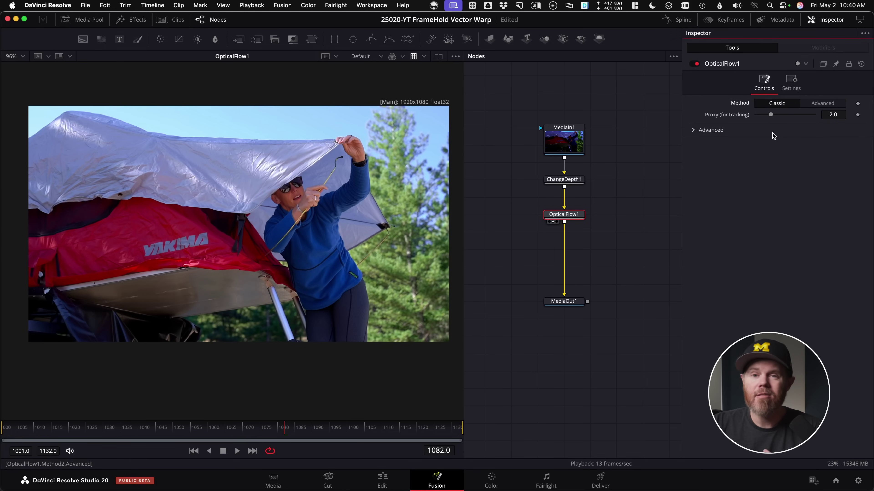
left_click(836, 102)
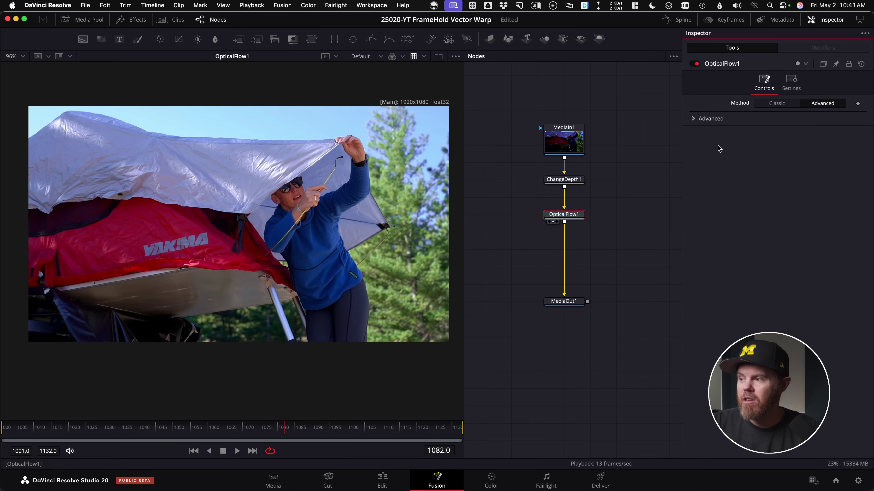
scroll(600, 260, "down", 1)
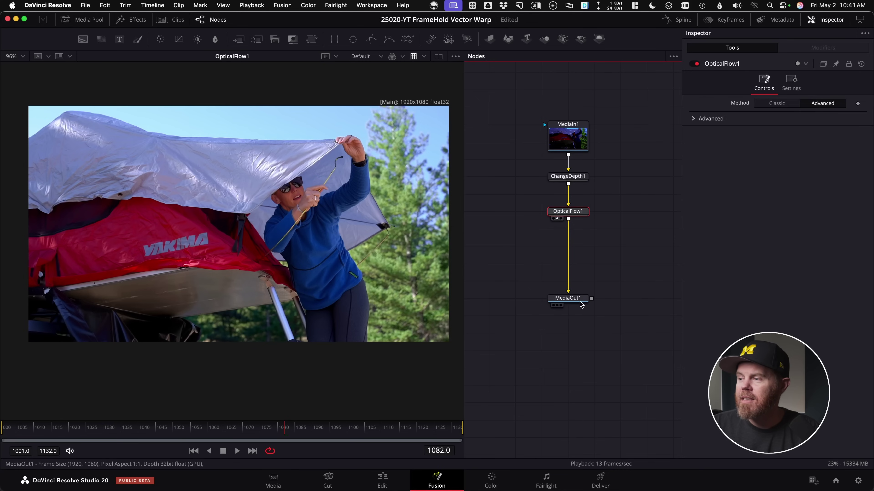
Step: Add a VectorWarp1 node below OpticalFlow1 via the 'vect' tool search
left_click_drag(580, 305, 580, 339)
left_click(578, 212)
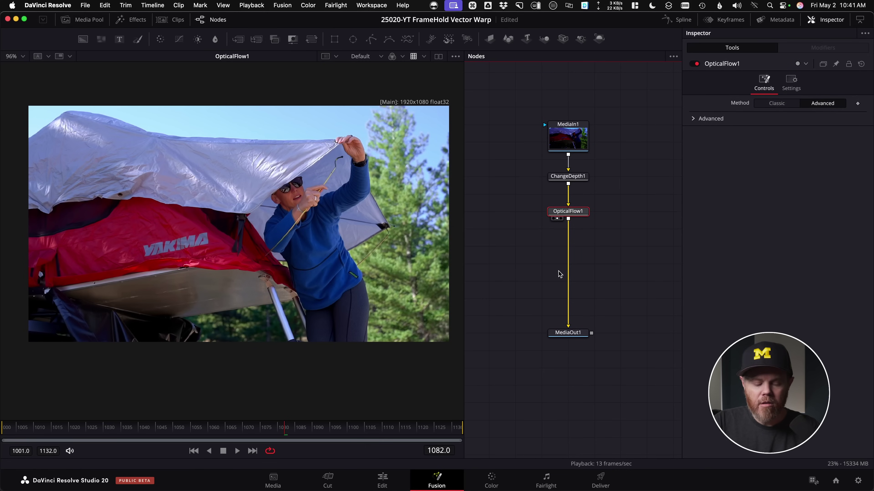
key("shift+space")
type("vect")
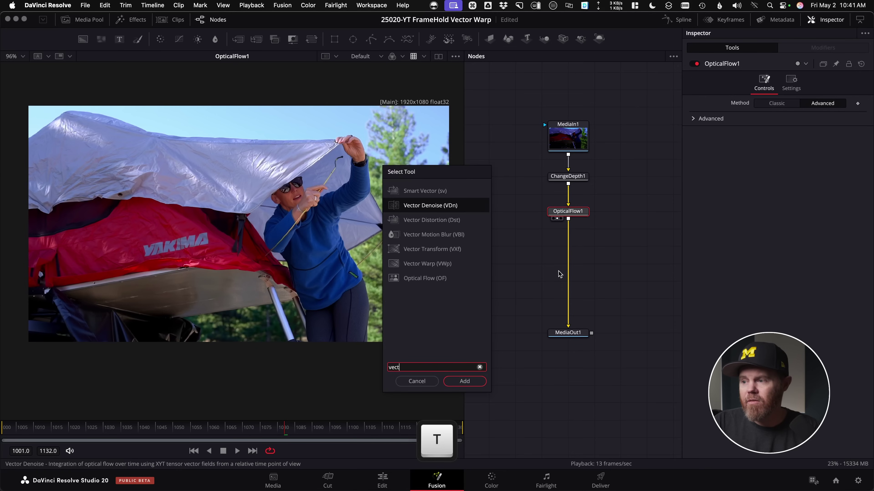
key("Down")
key("Down")
key("Down")
key("Down")
key("Return")
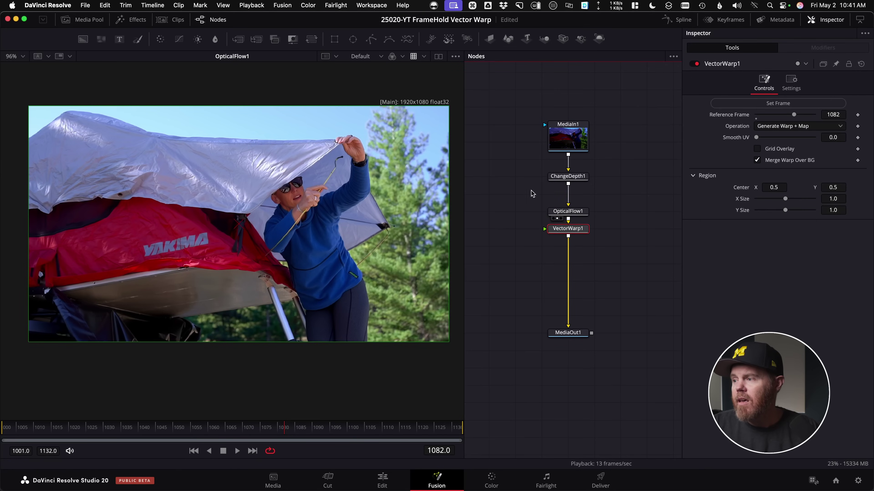
left_click_drag(574, 233, 574, 251)
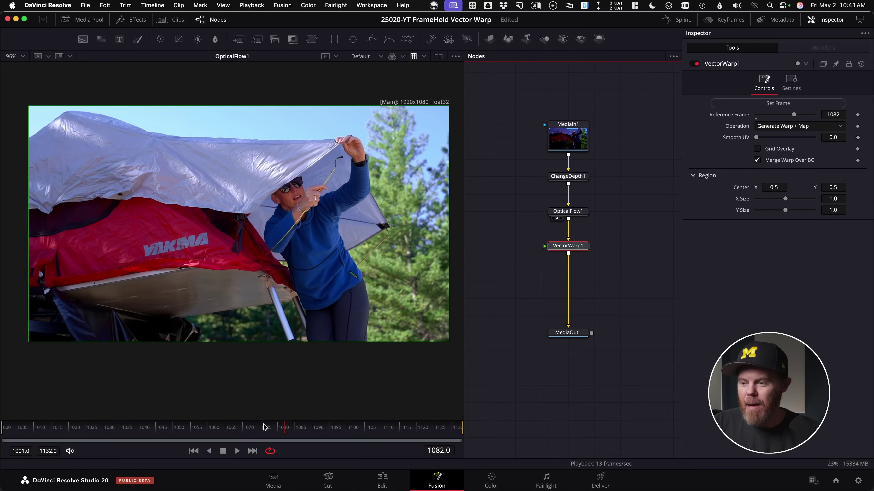
Step: Move the playhead to frame 1070 and set it as the Vector Warp reference frame
left_click_drag(274, 433, 179, 433)
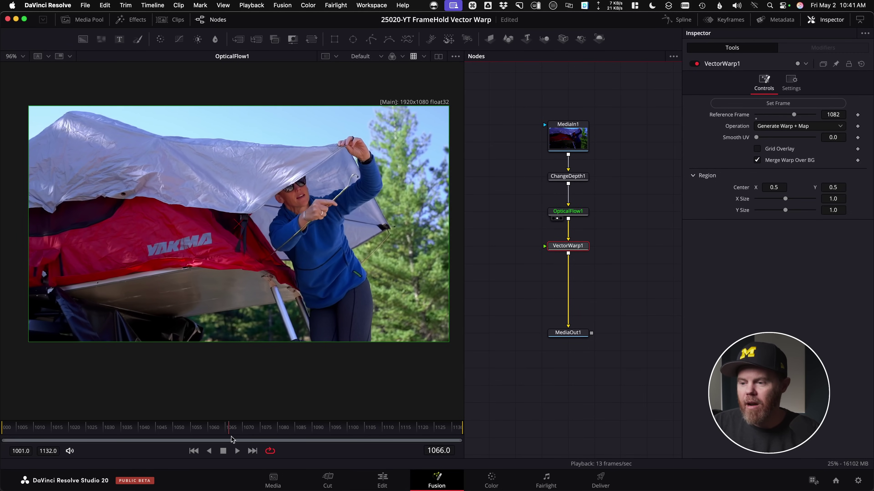
left_click_drag(231, 439, 246, 439)
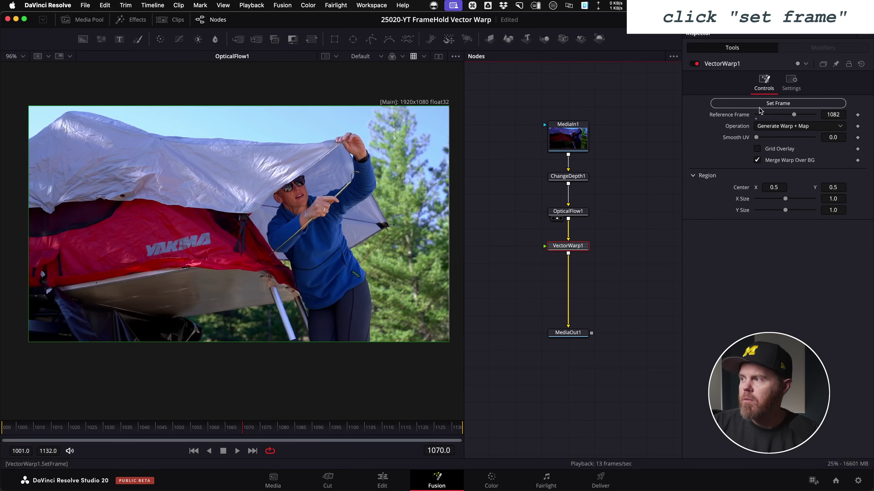
left_click(740, 104)
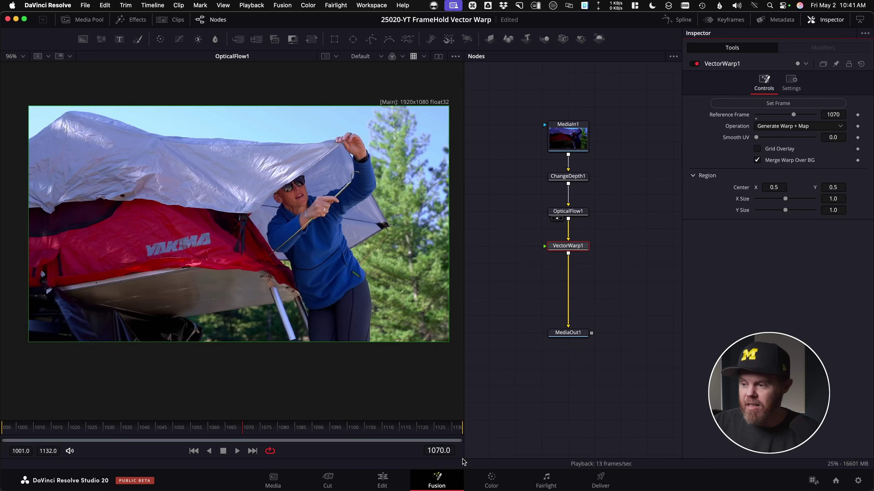
Step: Save the viewer frame as f1070_lin.exr in Yakima_Tent, then switch to Affinity Photo 2
right_click(179, 195)
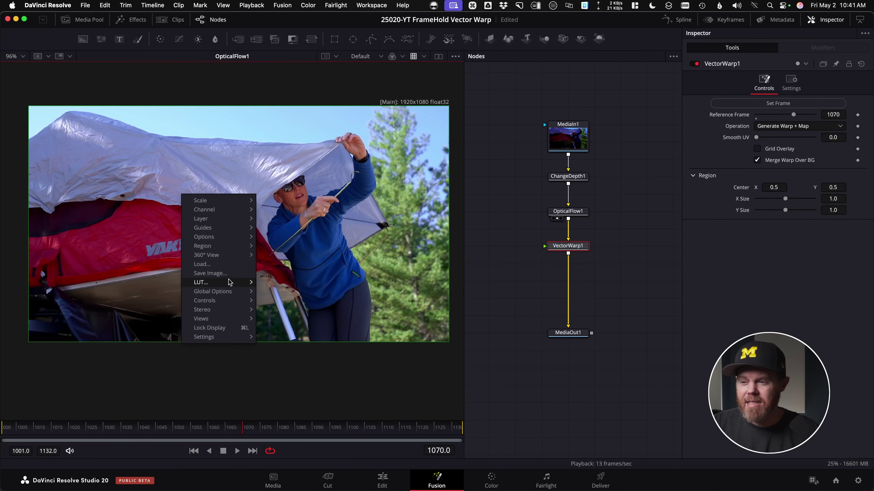
left_click(237, 275)
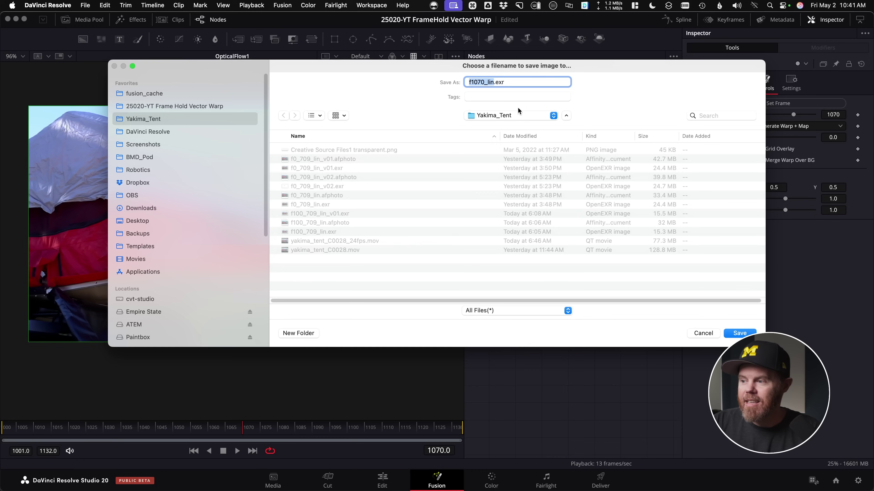
left_click(531, 310)
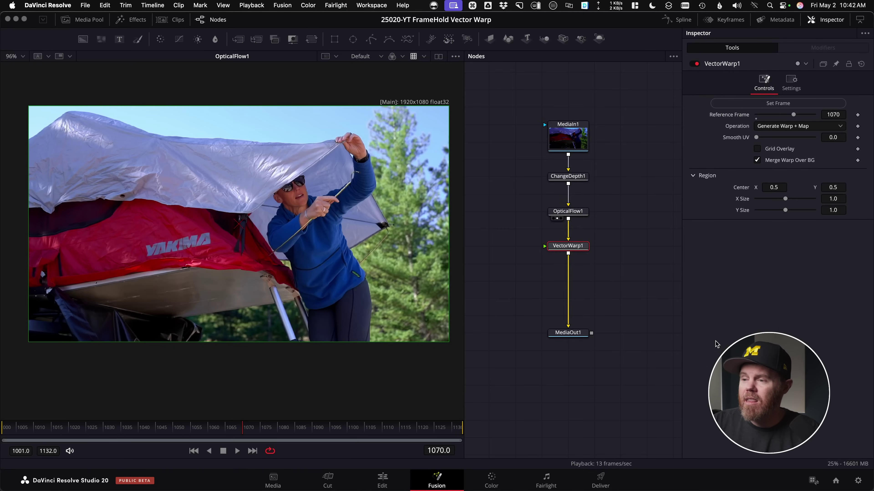
key("super+Tab")
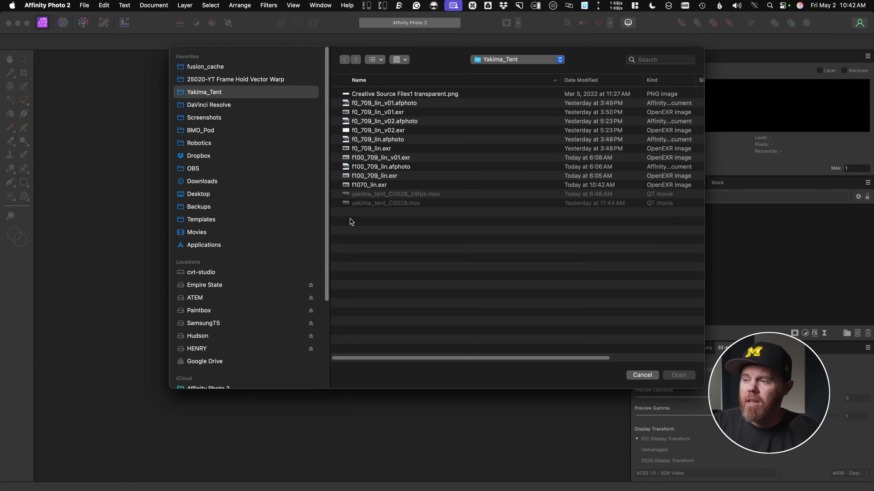
Step: Open f1070_lin.exr and dismiss the Scene Linear notice
left_click(401, 186)
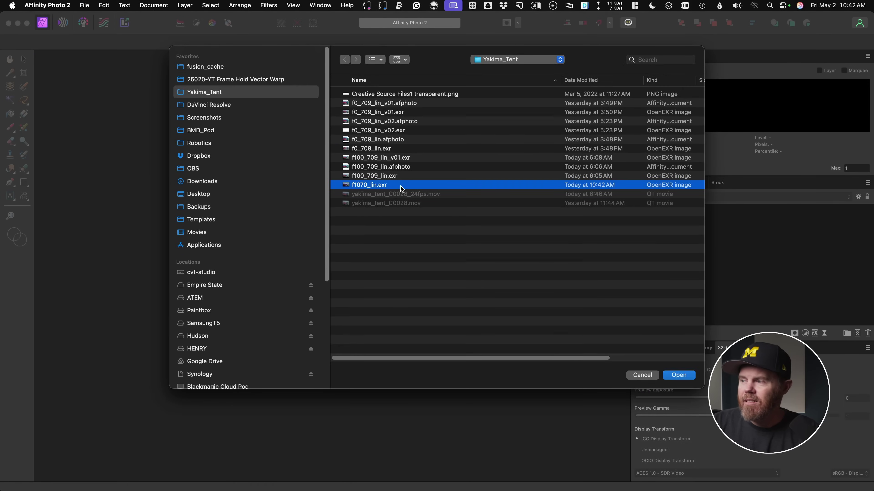
left_click(678, 375)
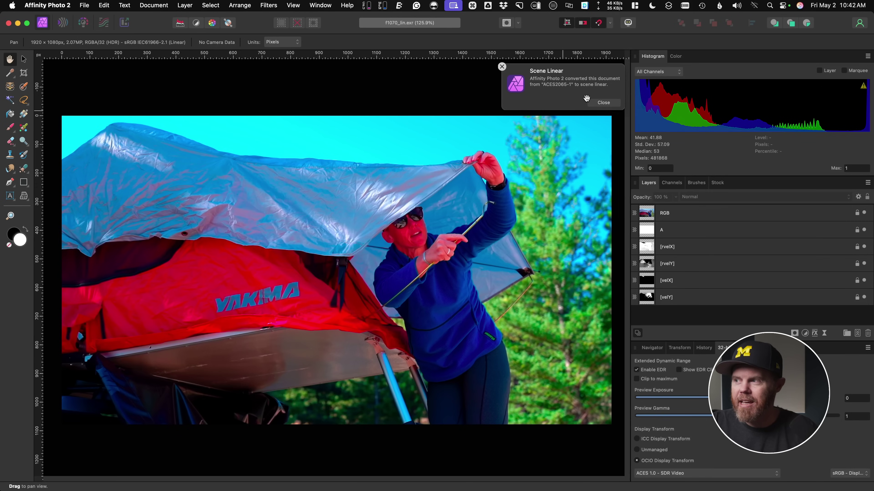
left_click(601, 103)
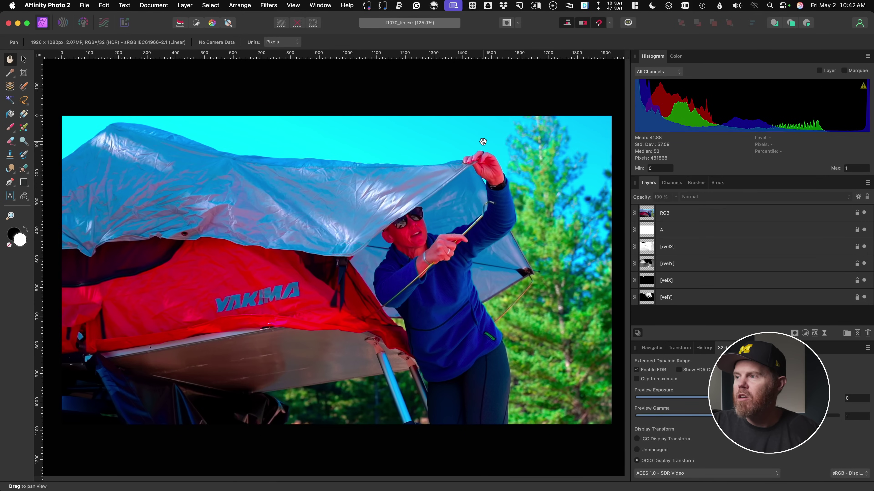
Step: Toggle Window > 32-bit Preview off and back on to show the panel
left_click(321, 5)
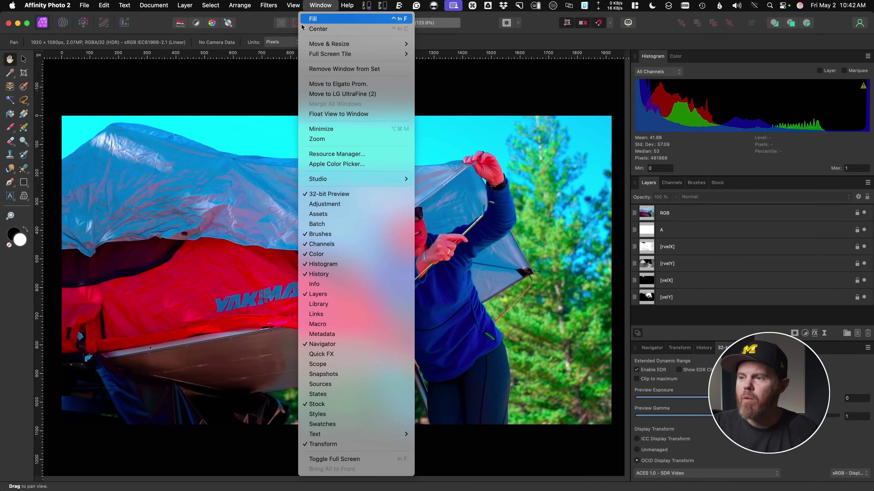
left_click(329, 194)
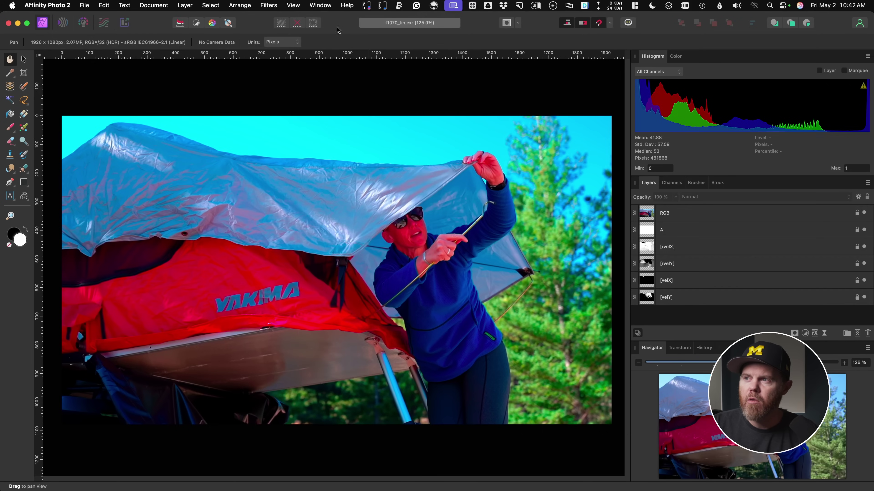
left_click(322, 4)
left_click(329, 192)
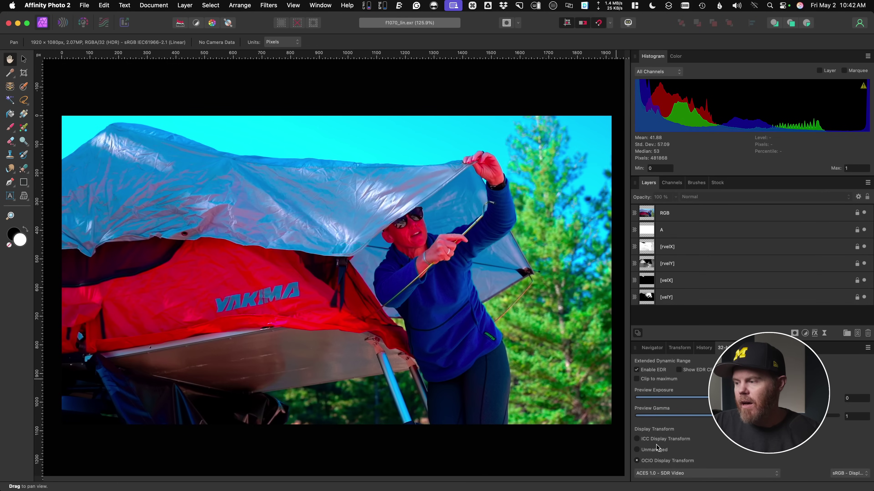
Step: Set 32-bit Preview to ICC Display Transform and delete layers A through velY, keeping RGB
left_click(637, 439)
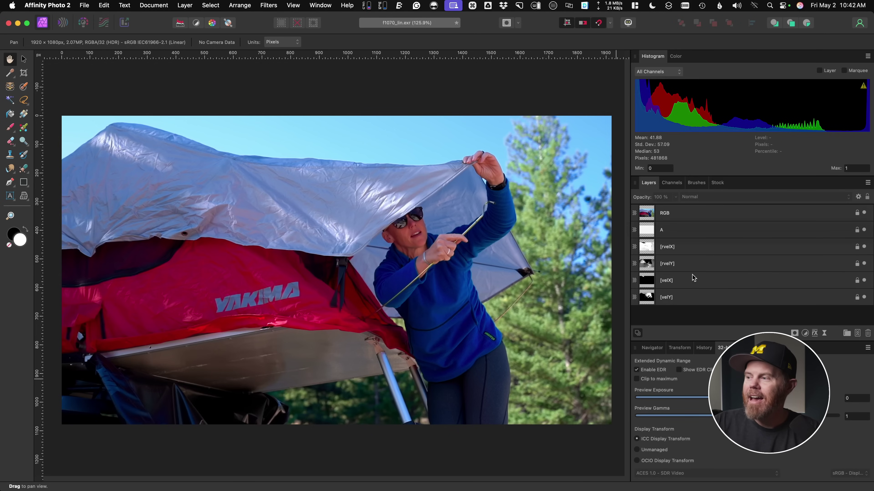
left_click(686, 233)
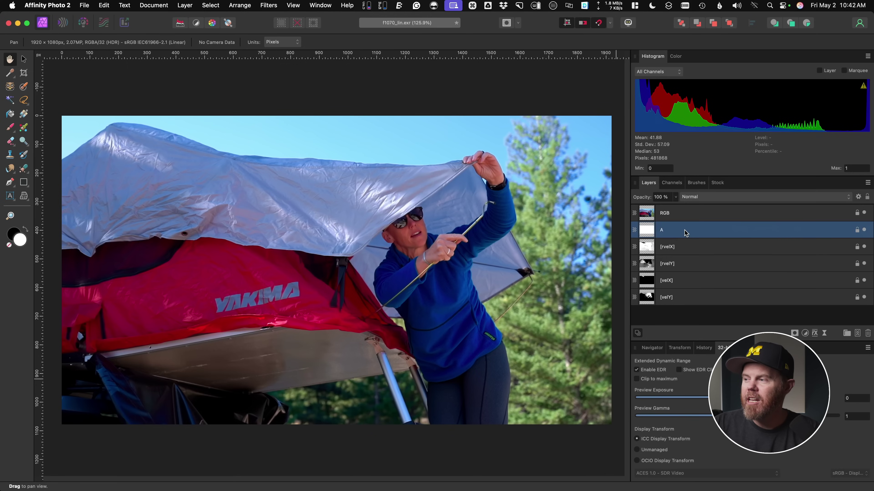
left_click(692, 298, "shift")
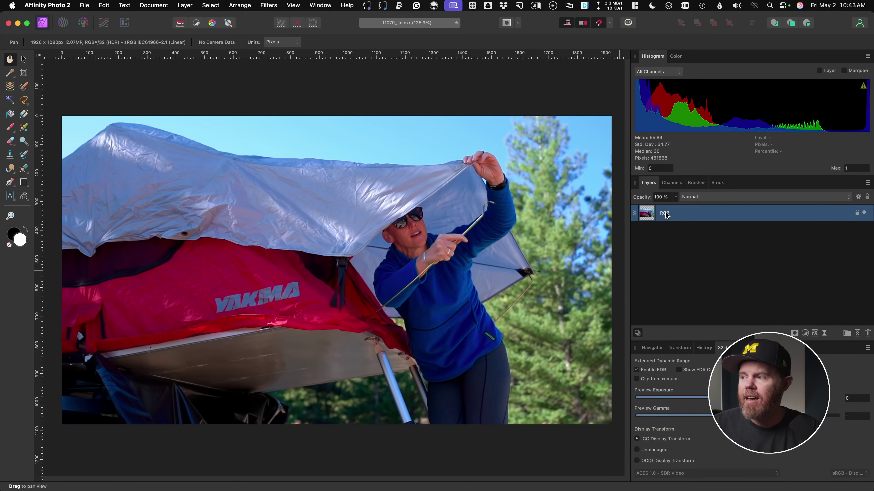
Step: Rename the RGB layer to plate.rgb and duplicate it with Cmd+J
double_click(665, 213)
type("plate.rgb")
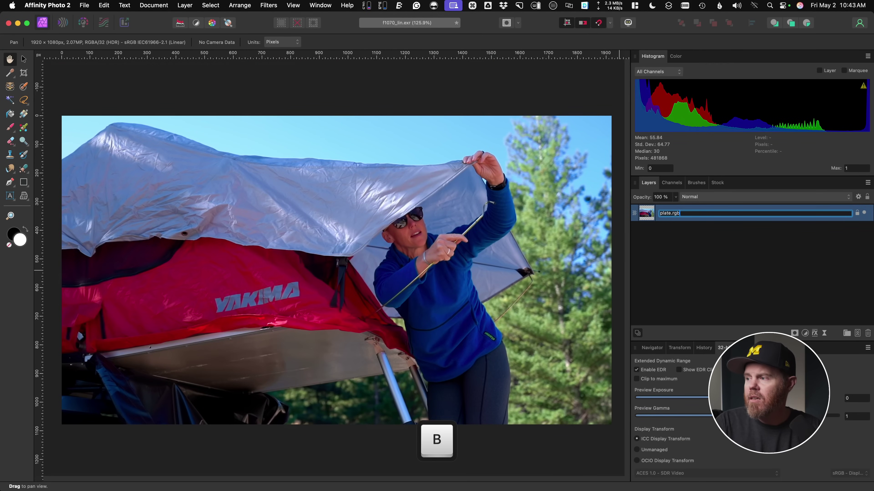
key("Return")
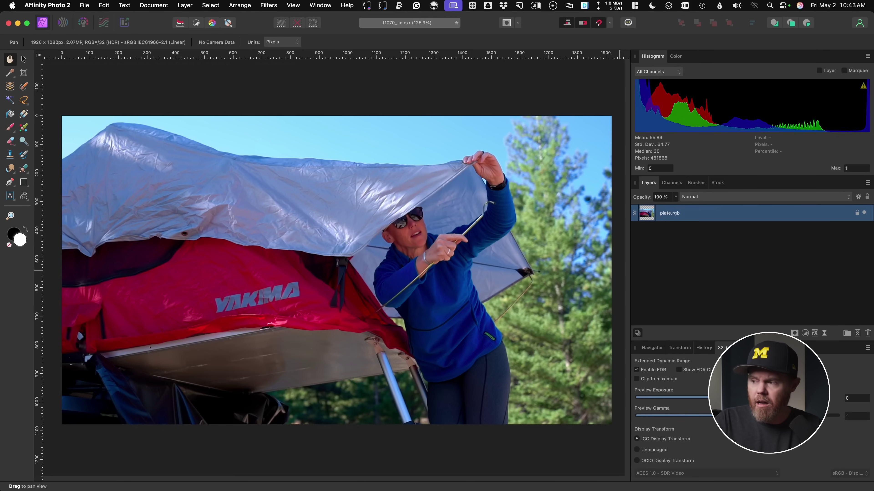
key("super+j")
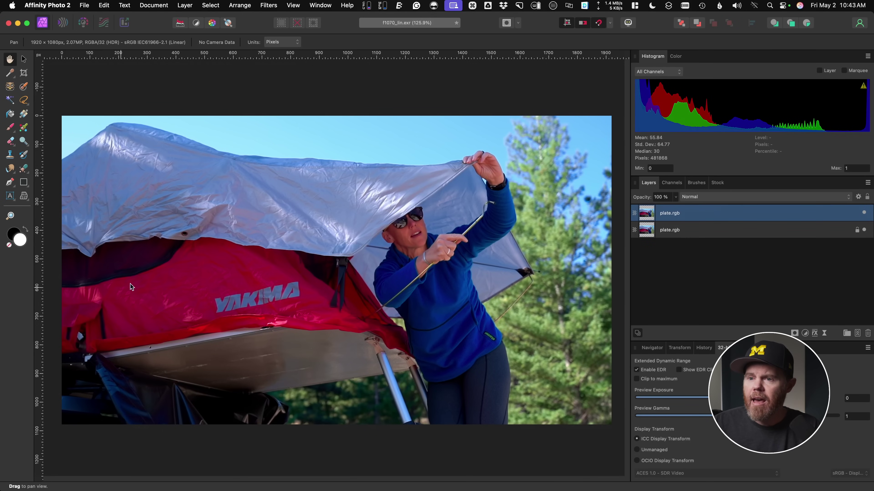
Step: Zoom in on the YAKIMA logo and lasso a five-point outline around it
key("z")
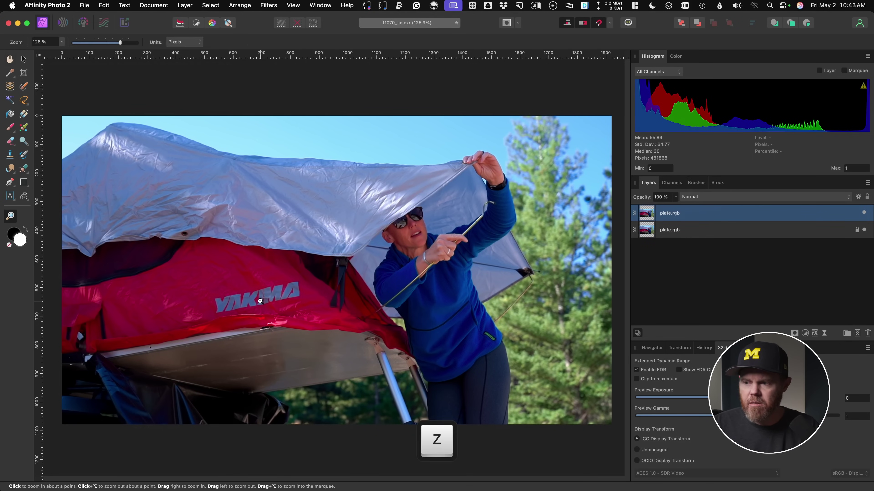
left_click_drag(254, 303, 419, 301)
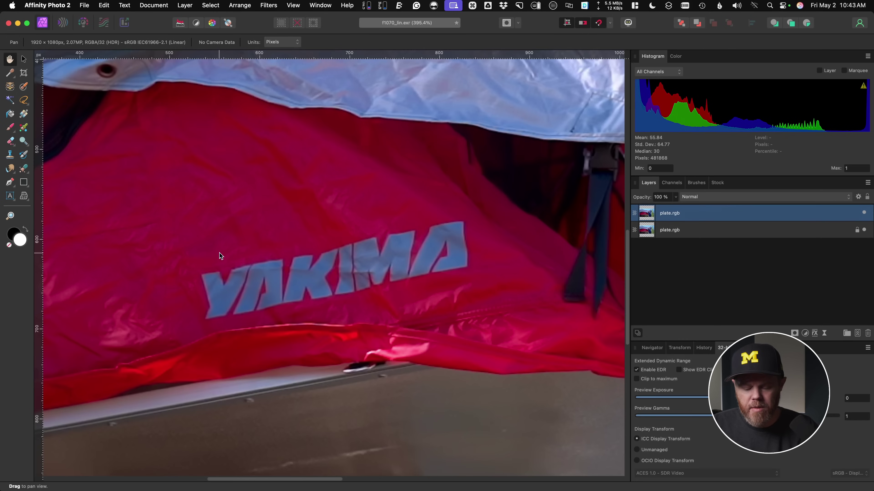
key("l")
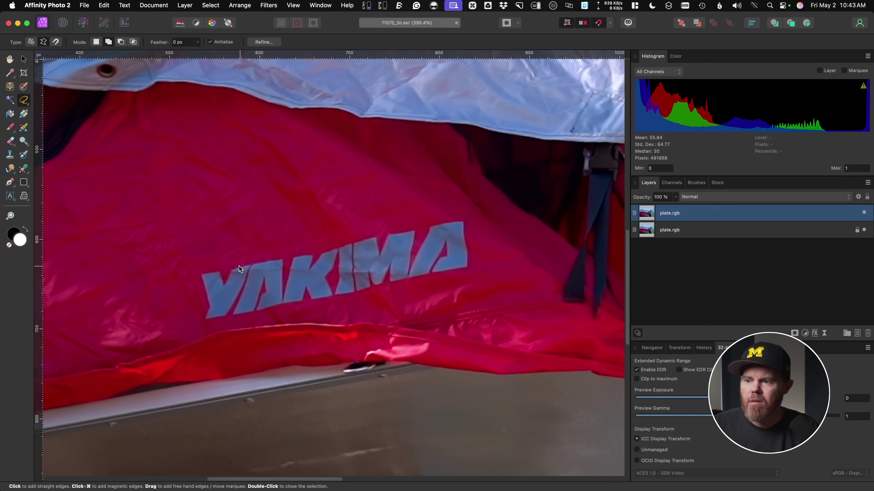
left_click(184, 266)
left_click(379, 227)
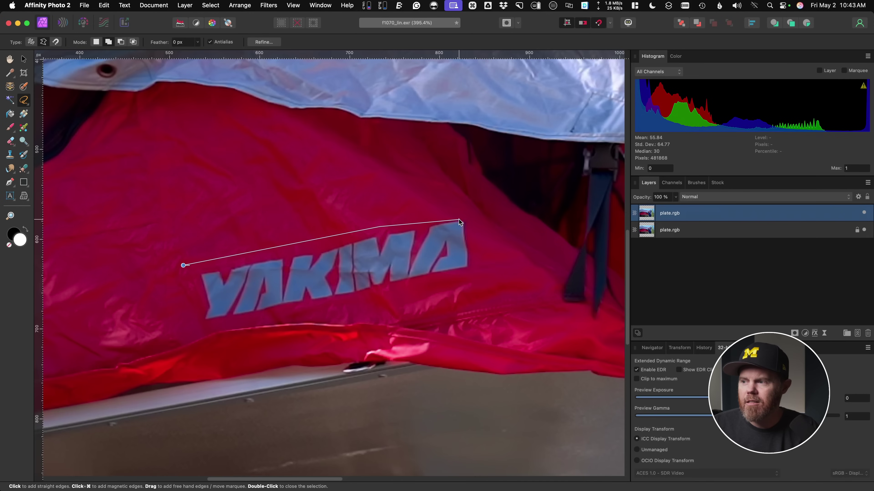
left_click(474, 222)
left_click(477, 273)
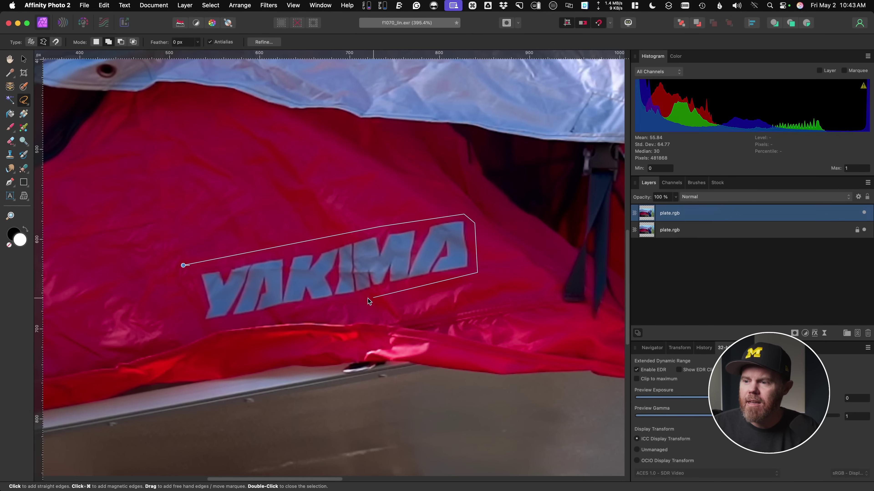
left_click(196, 327)
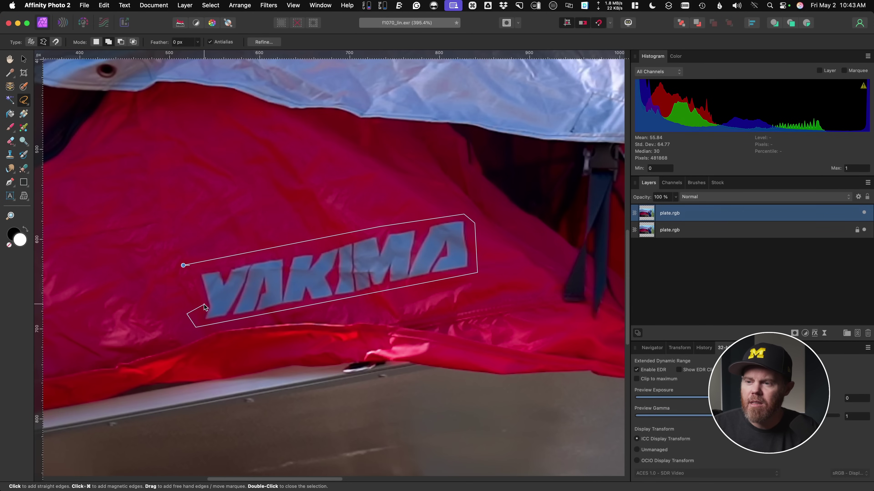
left_click(183, 265)
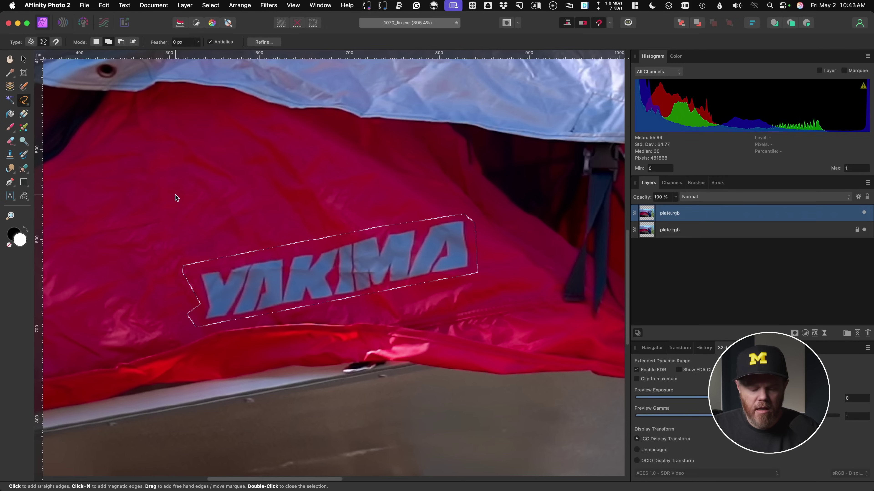
Step: Try the Inpainting Brush over the YA letters, then undo the stroke
key("j")
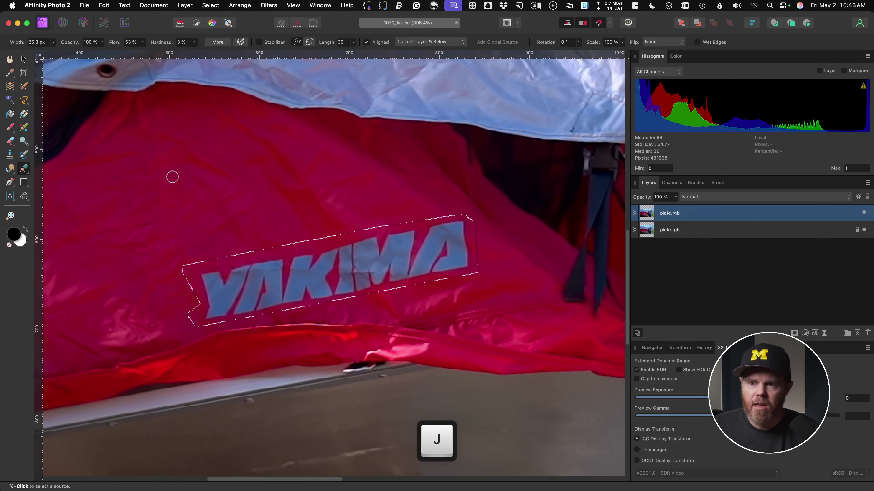
left_click(27, 170)
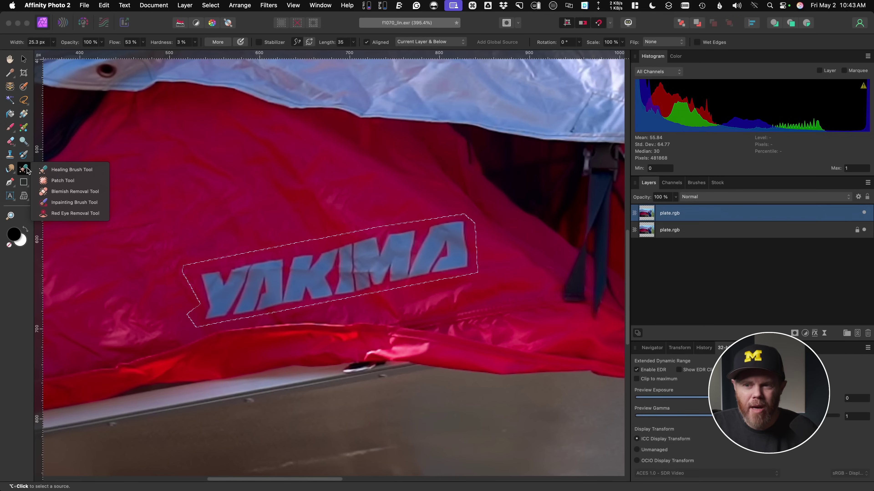
left_click(63, 203)
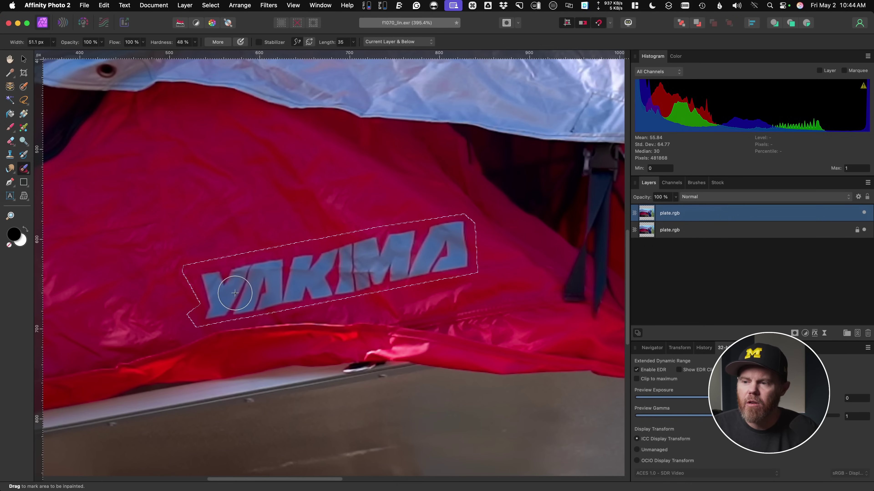
mouse_move(248, 288)
left_mouse_down()
mouse_move(222, 305)
mouse_move(272, 285)
mouse_move(217, 289)
mouse_move(243, 297)
mouse_move(293, 276)
mouse_move(214, 287)
mouse_move(316, 271)
mouse_move(316, 291)
mouse_move(424, 283)
mouse_move(408, 251)
mouse_move(256, 267)
left_mouse_up()
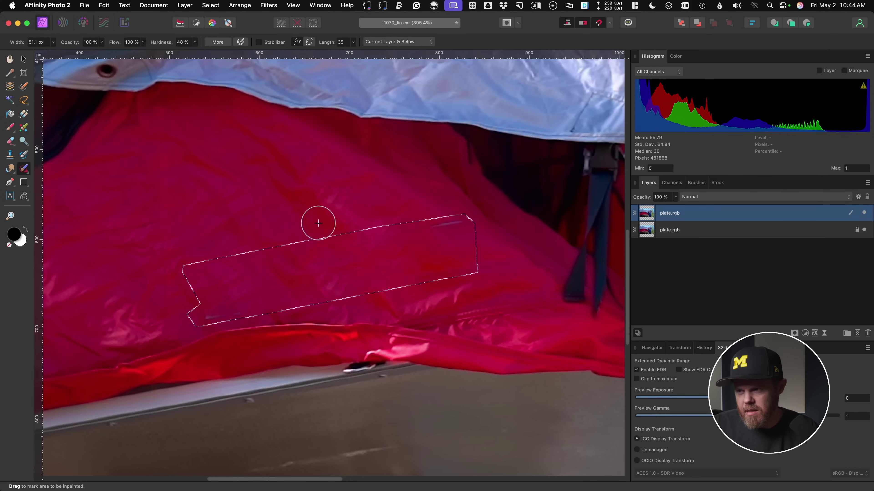
key("super+z")
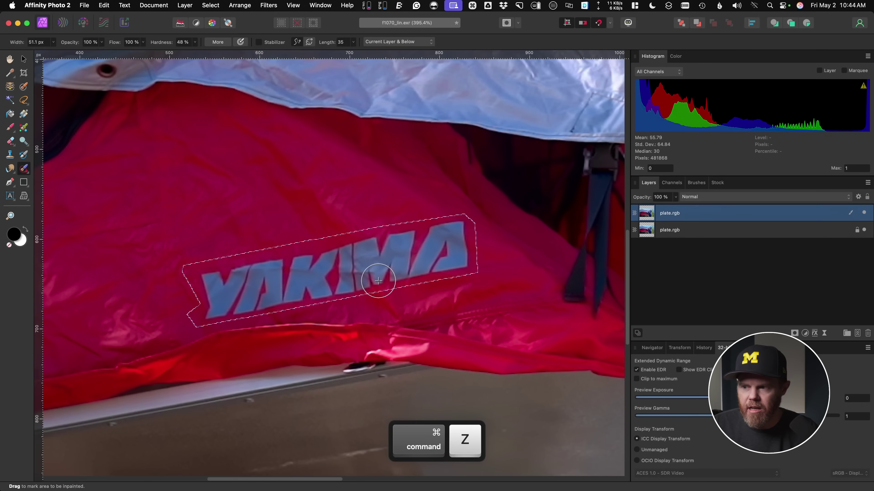
Step: Patch the YAKIMA logo selection with nearby plain red fabric and deselect
left_click(23, 168)
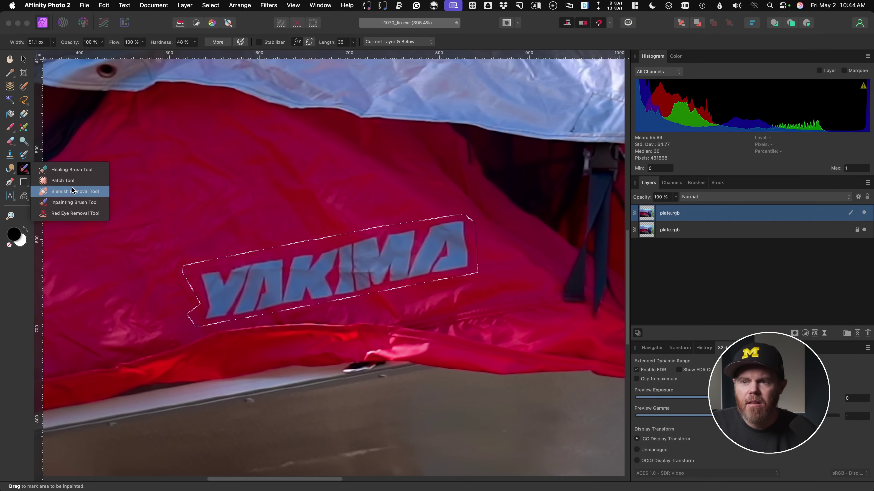
left_click(76, 180)
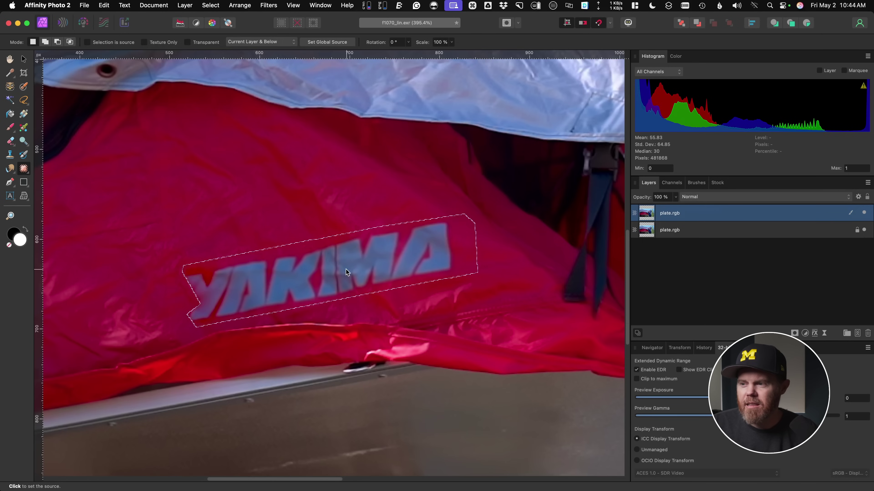
left_click_drag(347, 263, 242, 174)
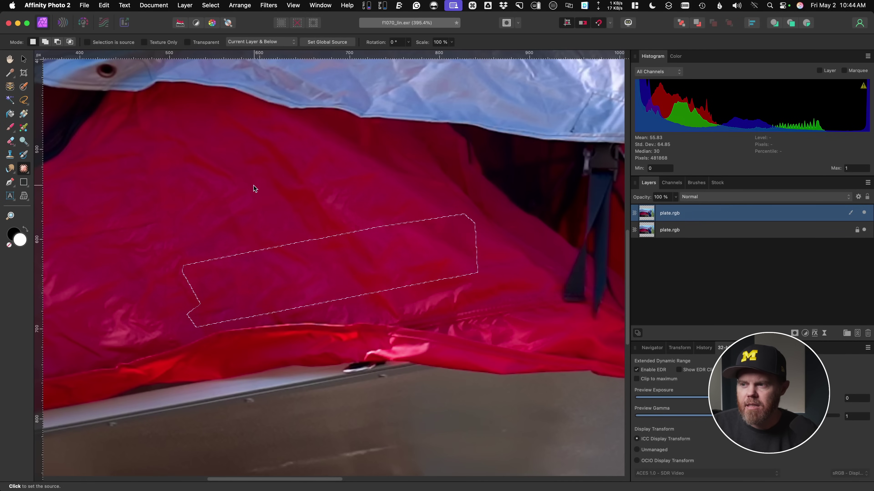
key("super+d")
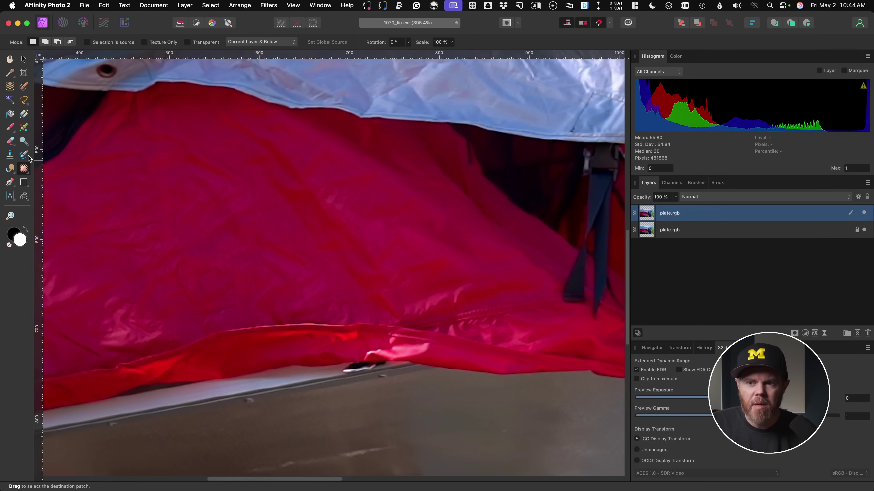
Step: Set a 51 px Healing Brush source on plain fabric and compare the cleaned layer with the original
key("j")
key("j")
key("j")
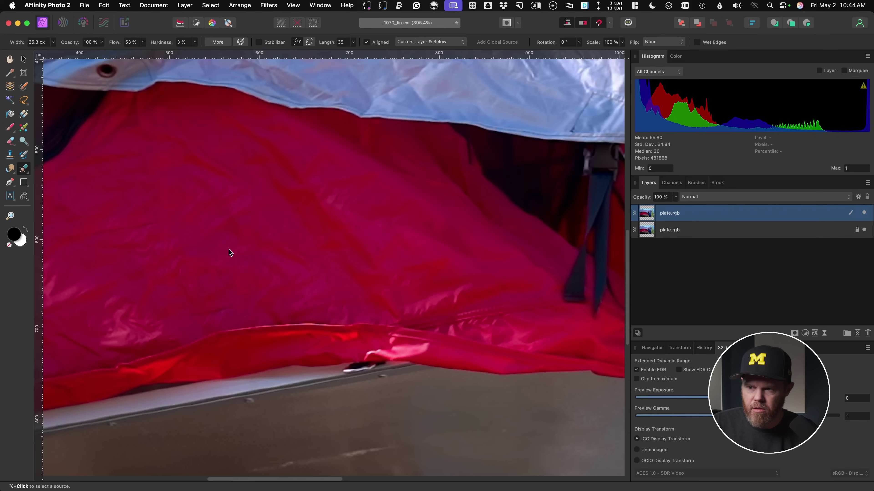
left_click(217, 246, "alt")
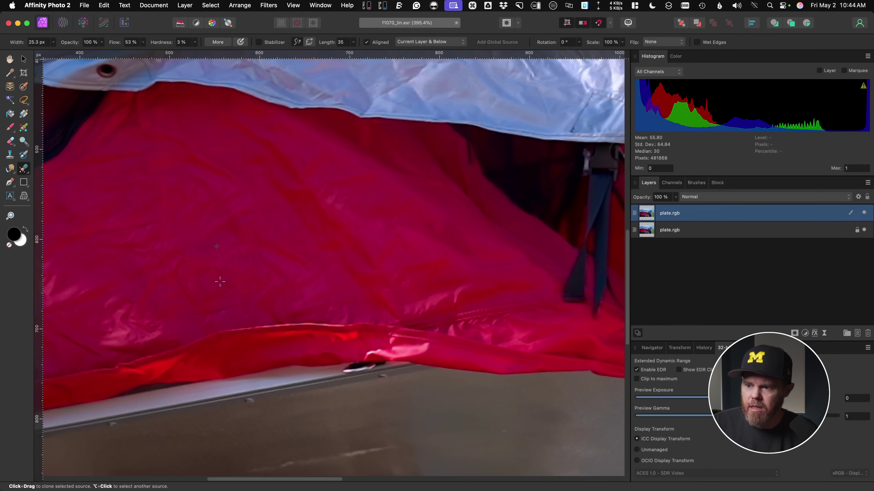
key("bracketright")
key("bracketright")
key("bracketright")
key("bracketright")
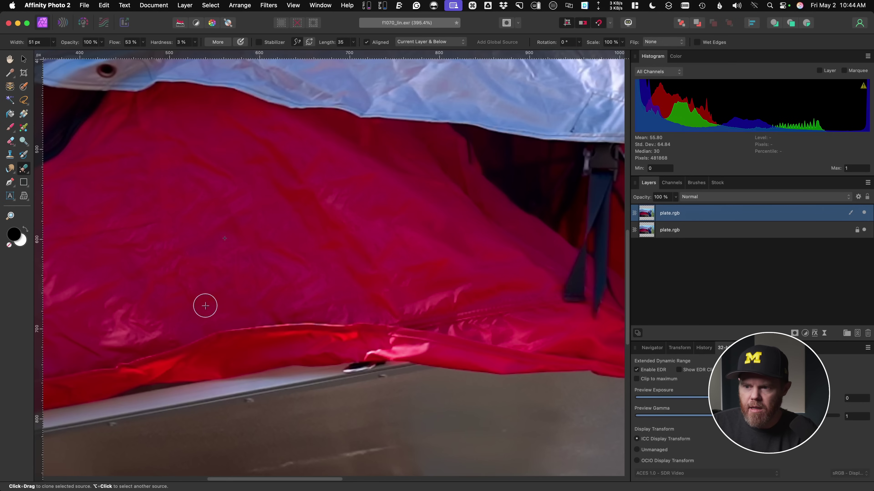
left_click(864, 213)
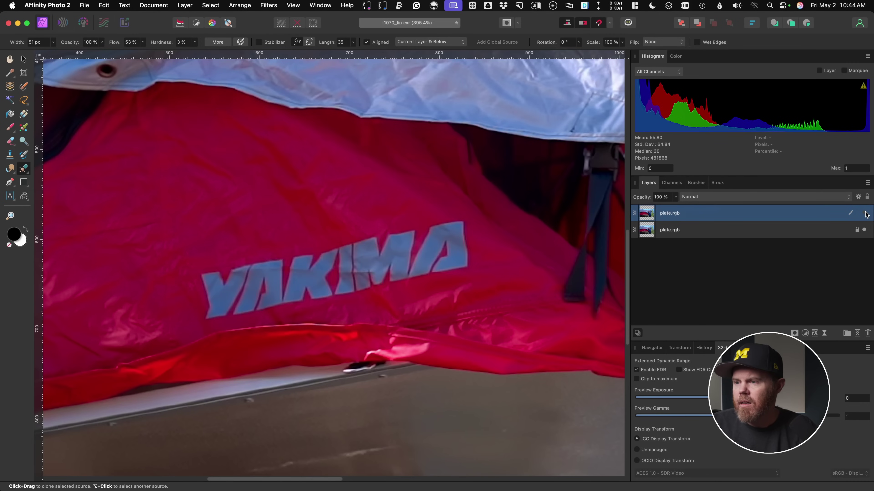
left_click(863, 214)
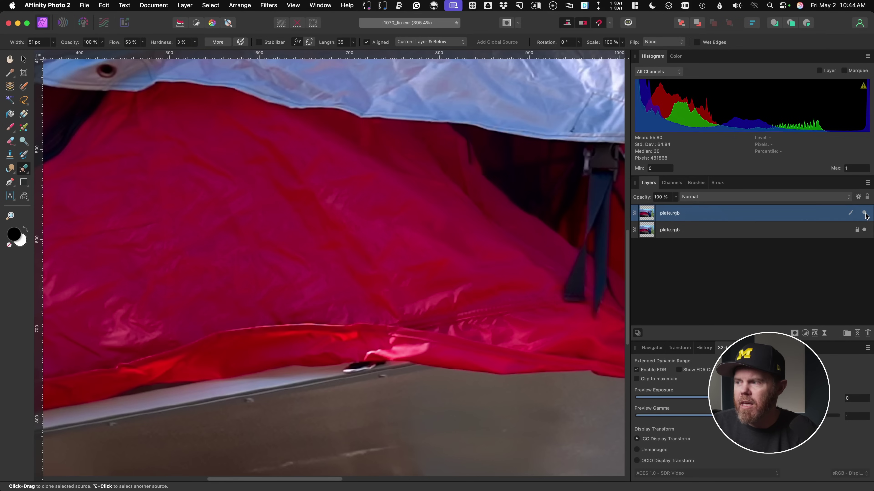
left_click(863, 213)
left_click(864, 213)
left_click(864, 213)
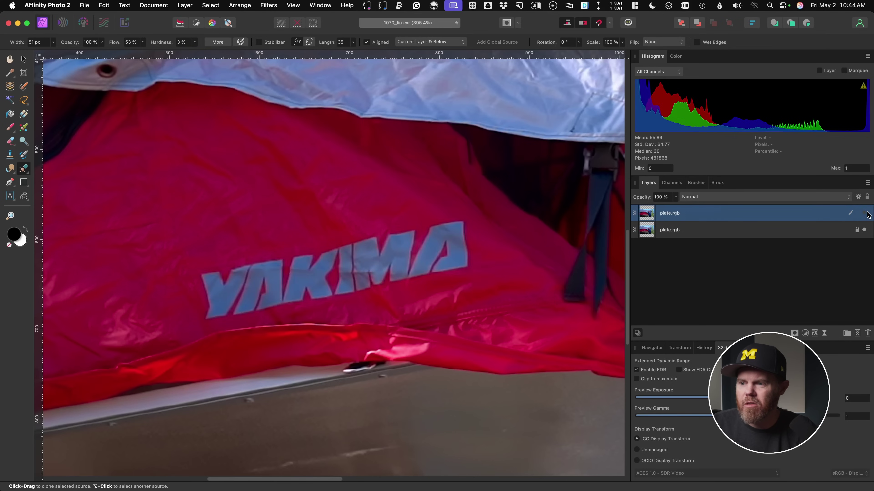
left_click(863, 213)
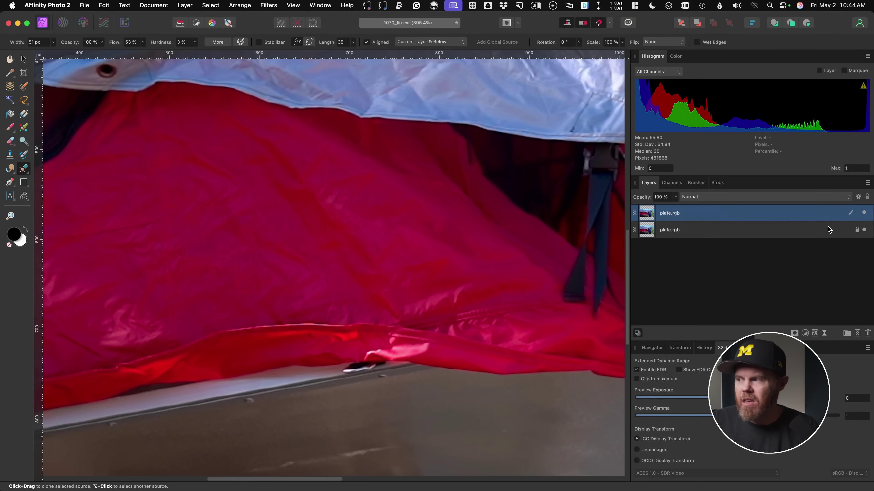
Step: Rename the top layer to cleanup.rgb, save and close the document, and return to Resolve
double_click(663, 214)
type("cle")
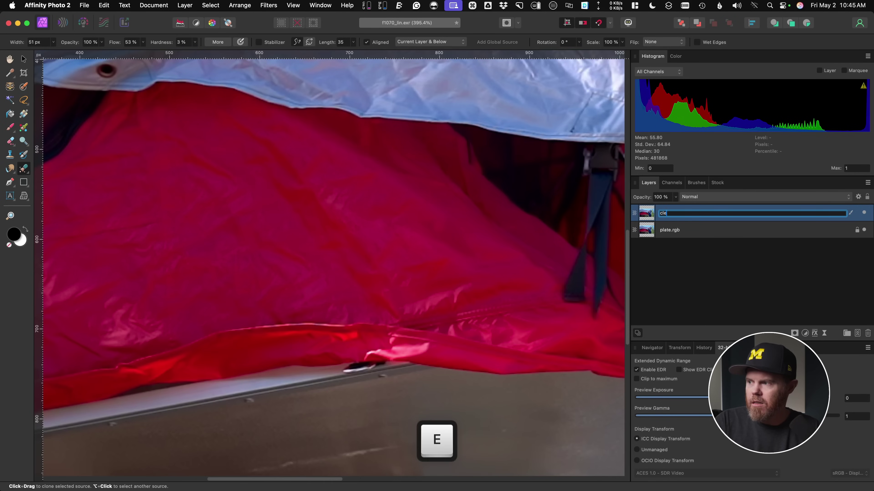
type("anup.rgb")
key("Return")
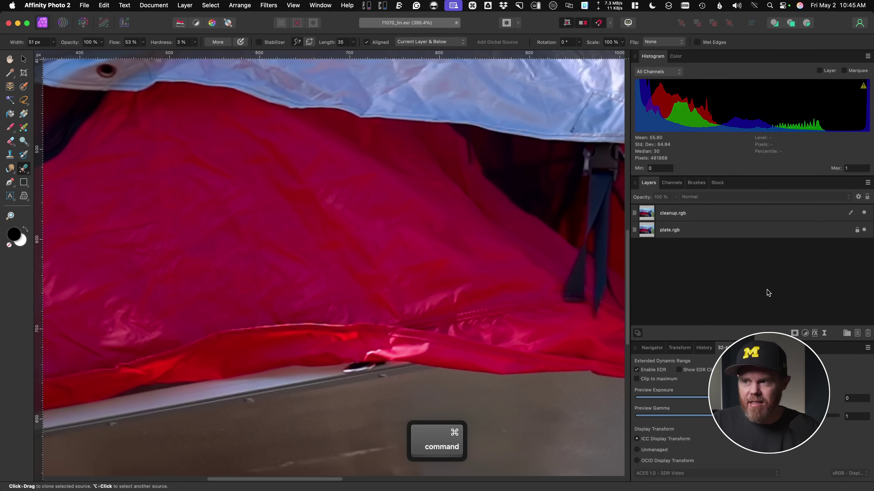
key("super+s")
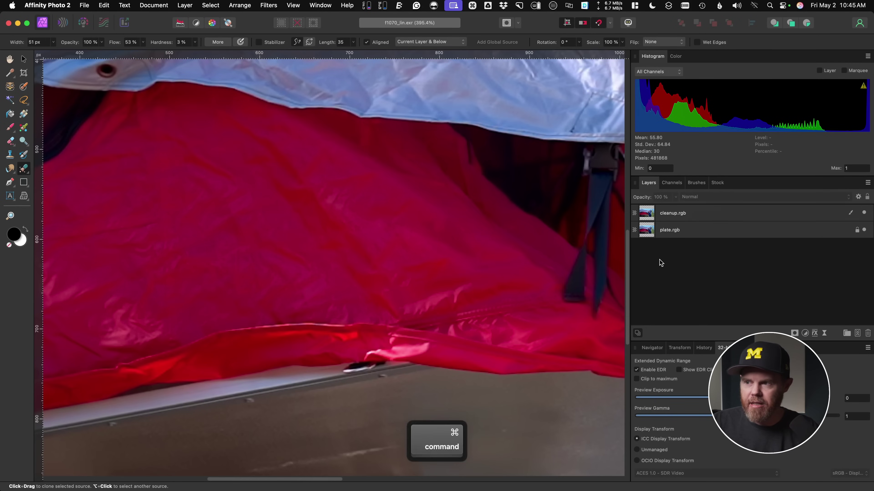
key("super+w")
key("super+Tab")
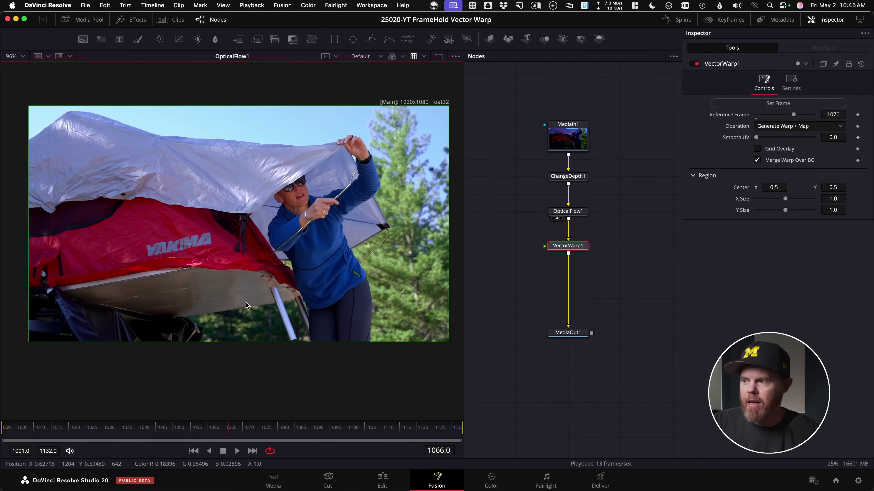
Step: Drag f1070_lin.exr from Finder into the Fusion node graph as MediaIn2
key("super+Tab")
key("super+Tab")
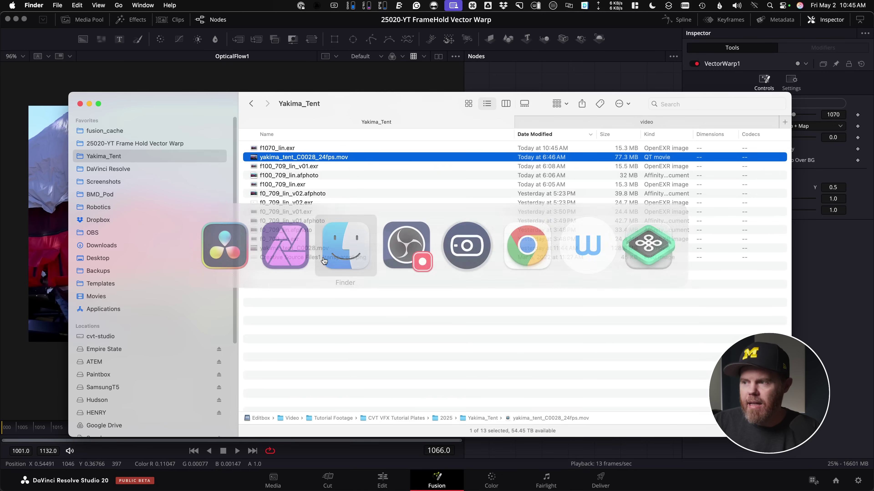
left_click_drag(352, 104, 313, 248)
left_click(249, 295)
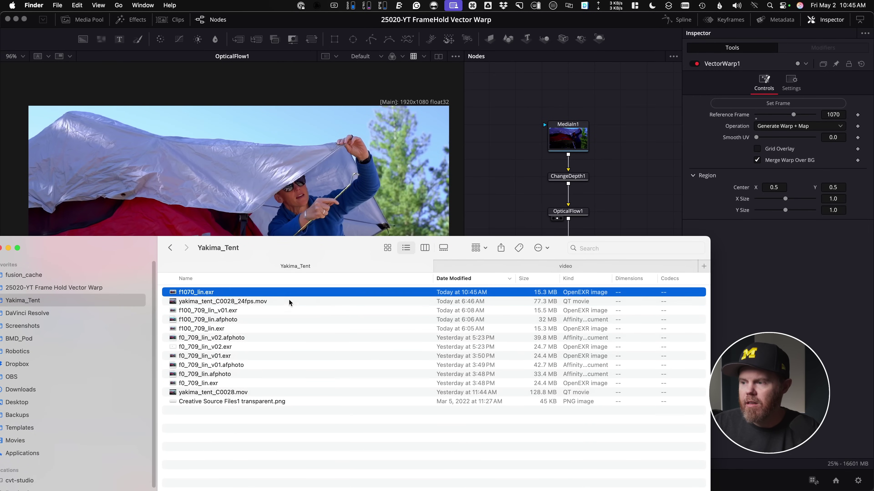
left_click_drag(213, 295, 518, 138)
Step: Compare MediaIn2 with MediaIn1 at frame 1070 and place MediaIn2 left of VectorWarp1
key("1")
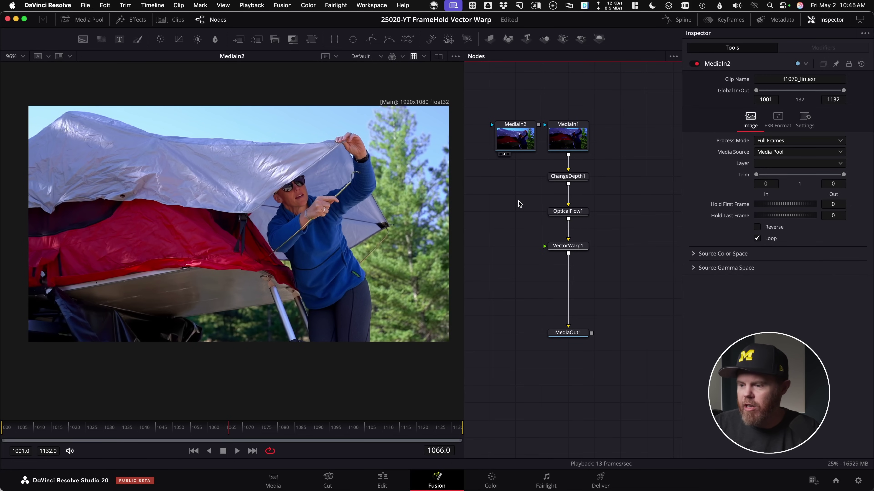
left_click_drag(567, 138, 312, 141)
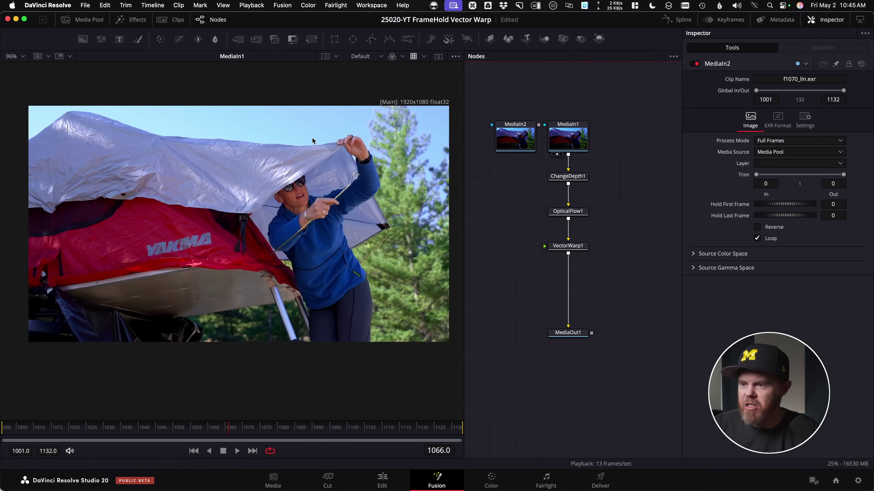
left_click(243, 435)
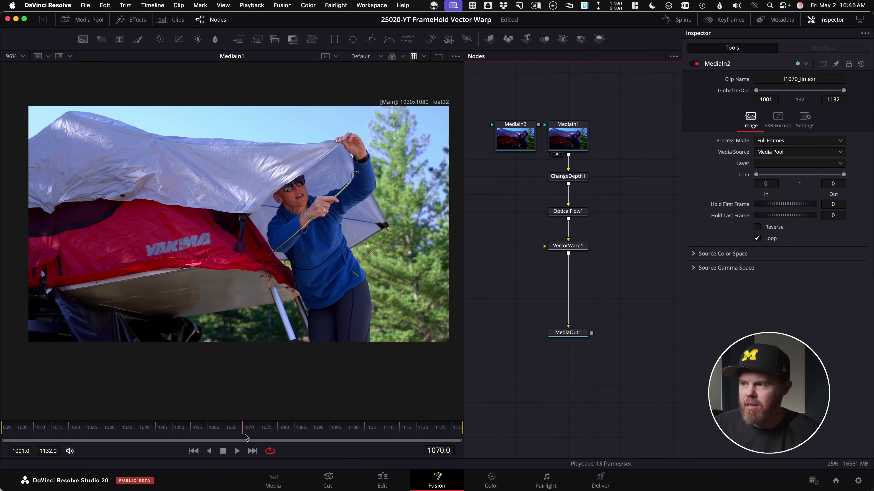
left_click_drag(515, 137, 309, 145)
left_click_drag(567, 137, 296, 186)
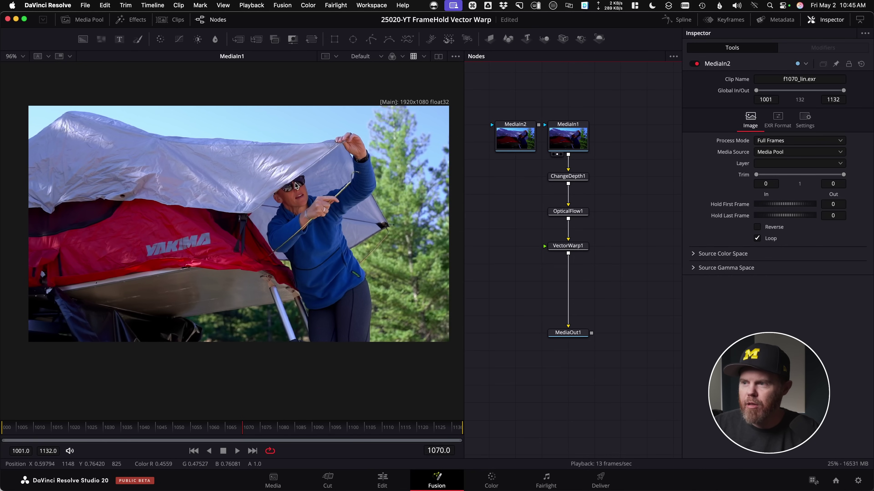
key("1")
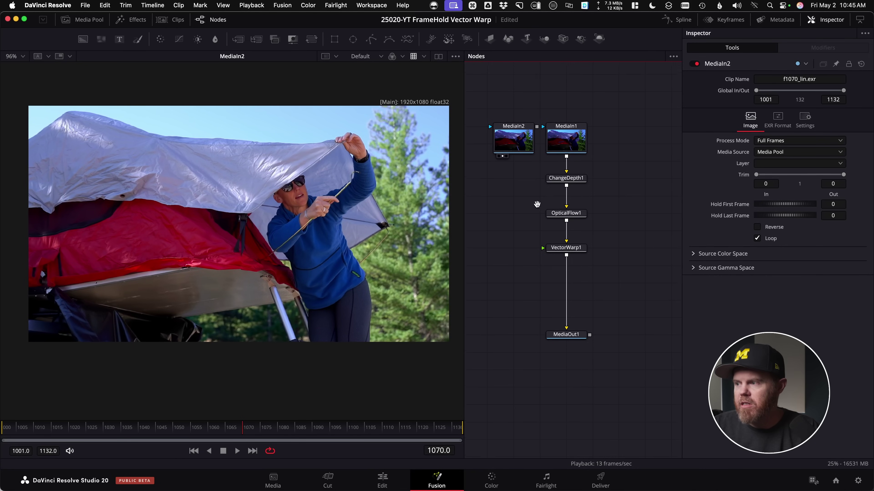
left_click_drag(539, 140, 487, 251)
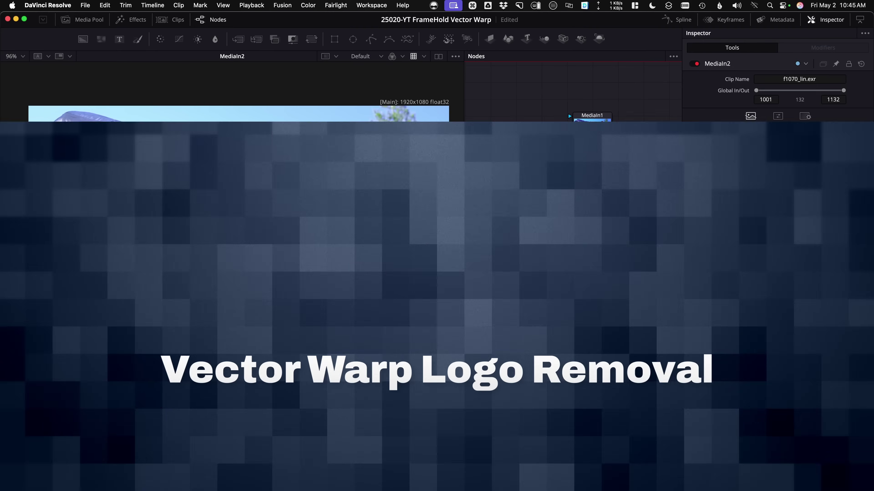
Step: Connect MediaIn2 into VectorWarp1 and view the warp result and its settings
left_click_drag(513, 234, 579, 237)
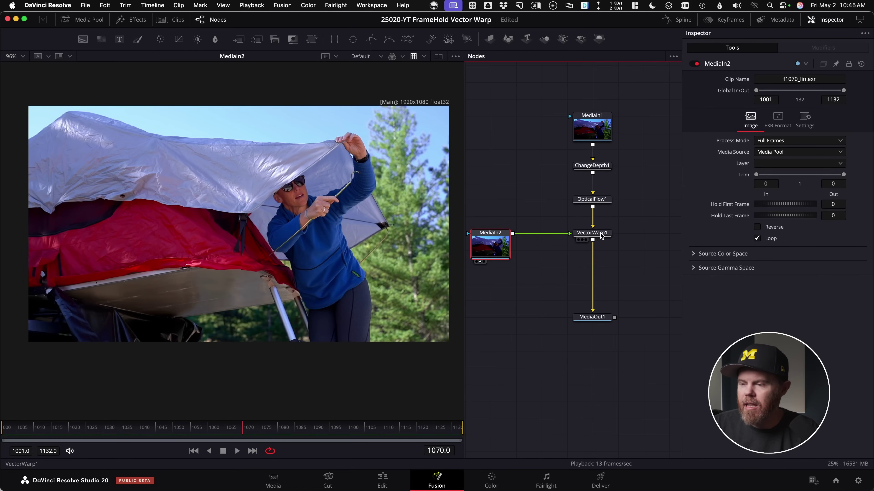
key("1")
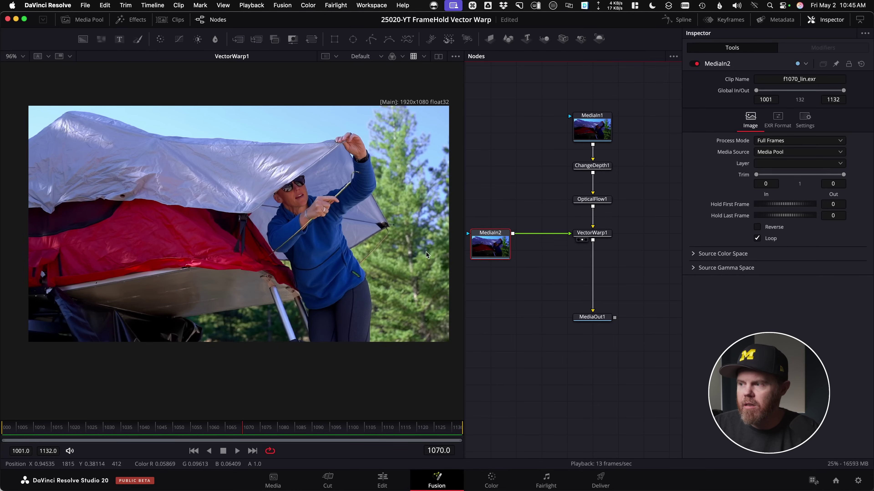
left_click(587, 236)
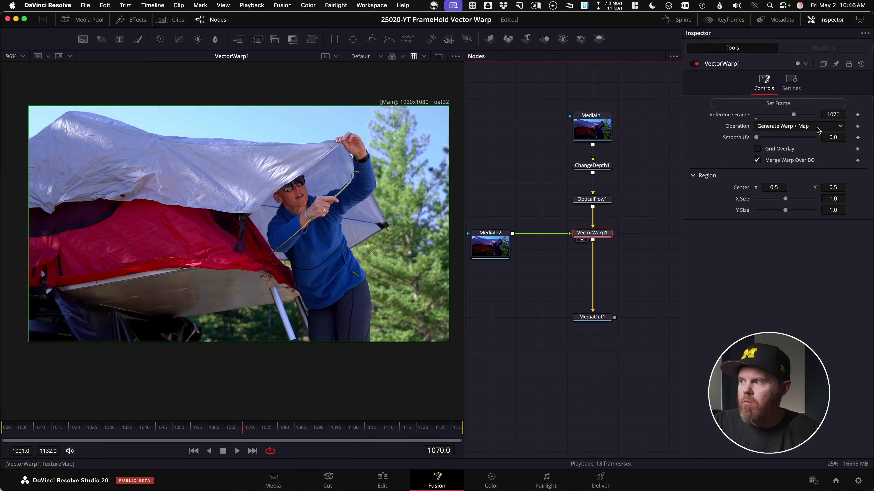
Step: Play the warped result, then return to frame 1070 and clear the node selection
key("space")
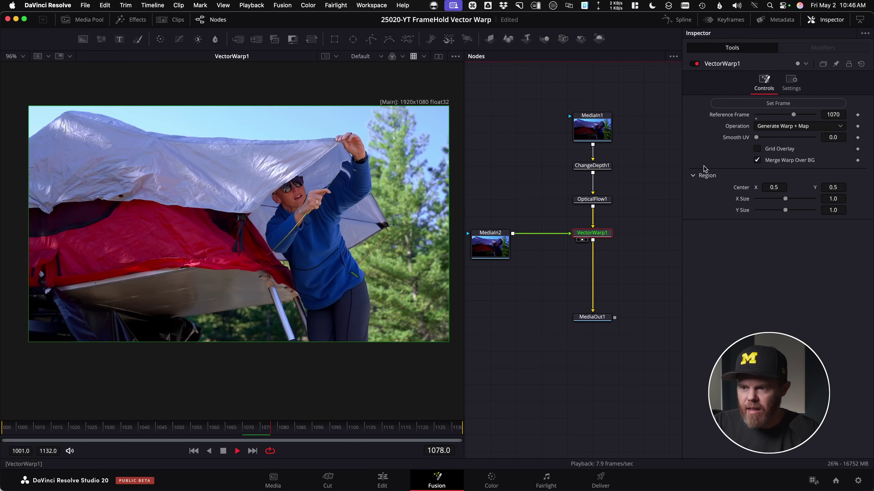
scroll(232, 236, "up", 6)
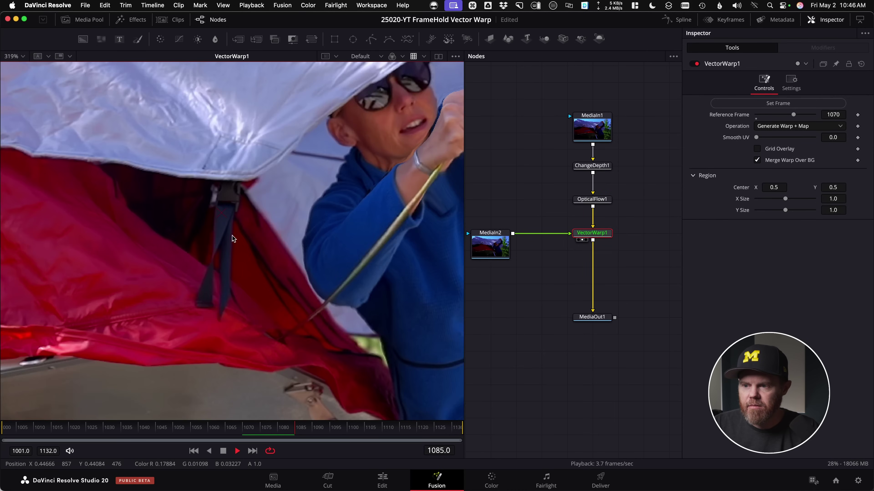
scroll(240, 212, "down", 2)
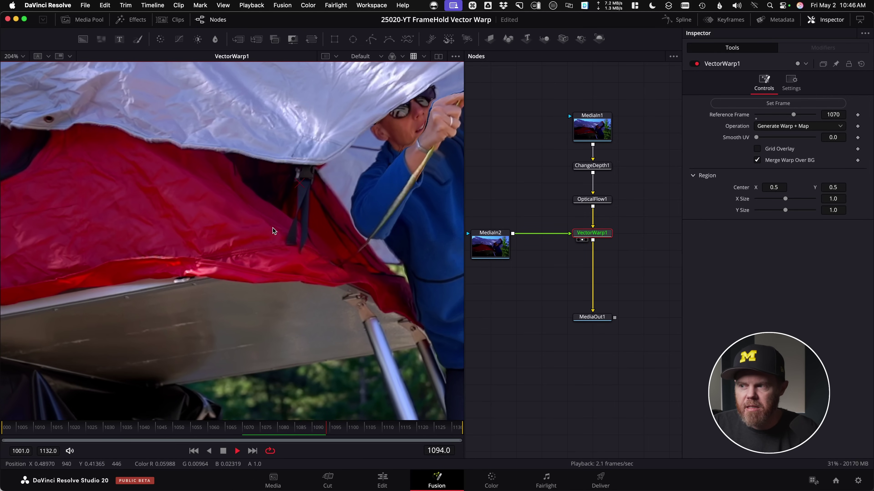
key("space")
scroll(207, 225, "down", 2)
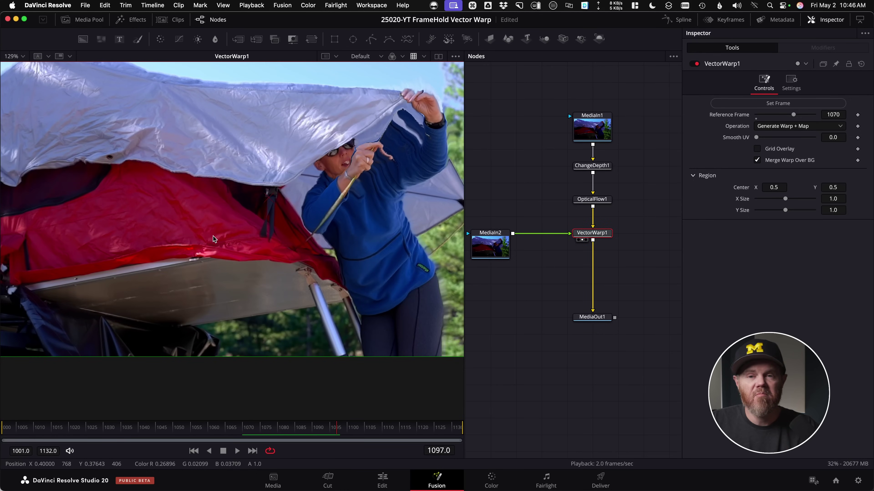
left_click(244, 432)
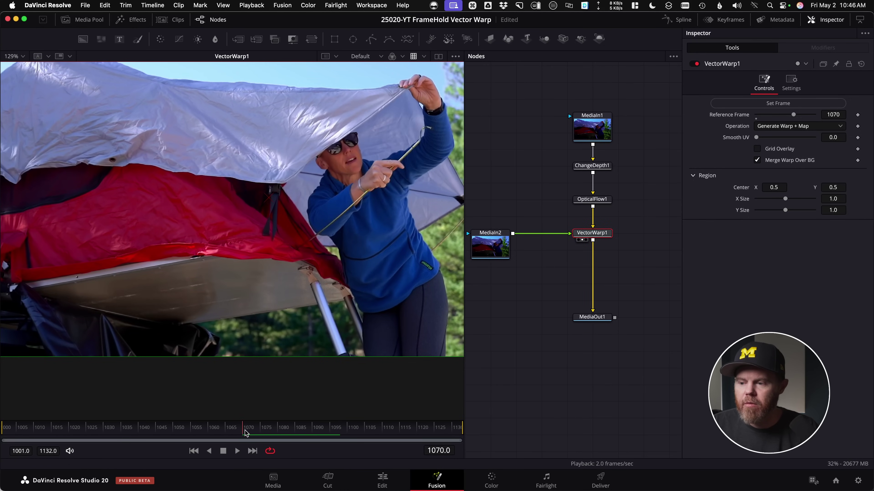
scroll(571, 332, "down", 3)
left_click(590, 296)
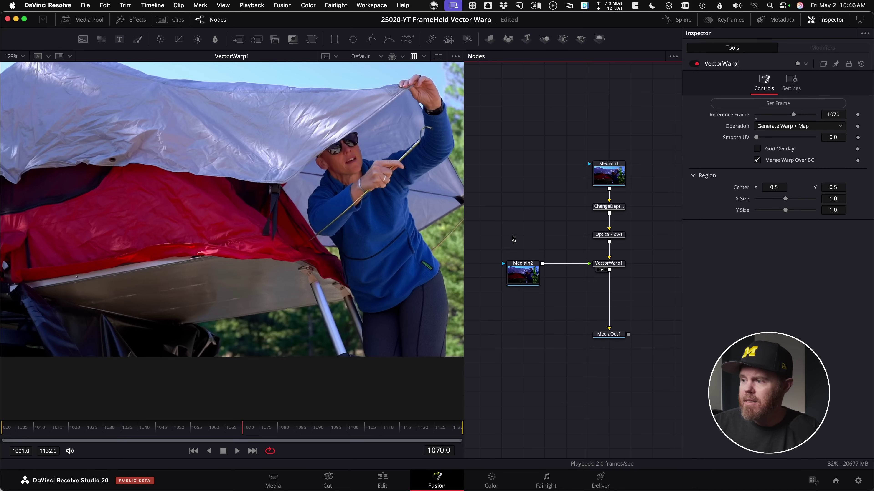
Step: Add a BSpline mask and outline the YAKIMA logo with four points over MediaIn1
left_click(598, 189)
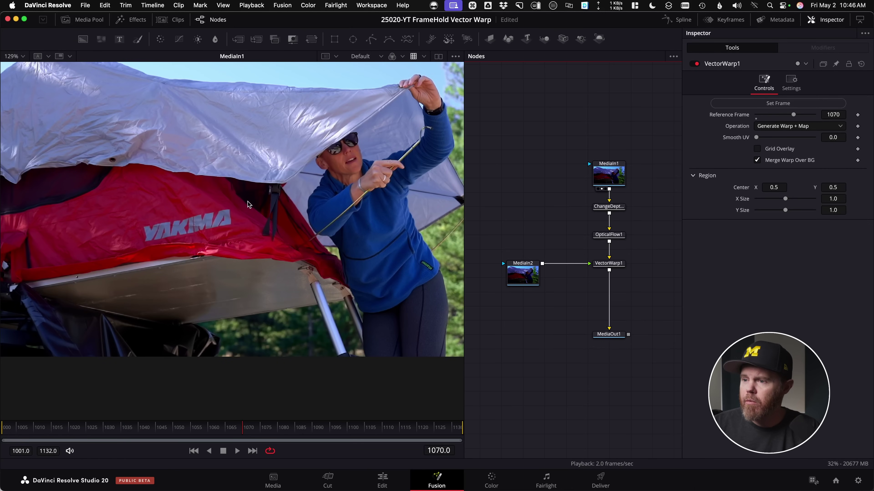
left_click(471, 100)
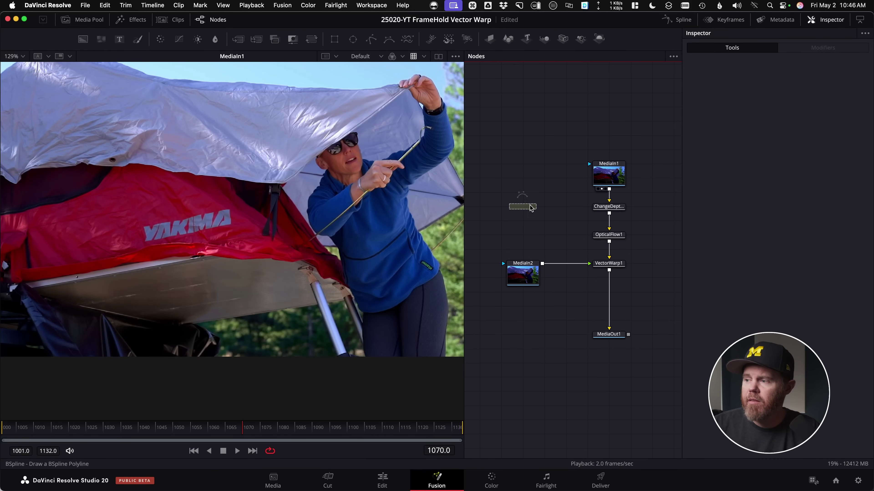
left_click_drag(530, 208, 530, 236)
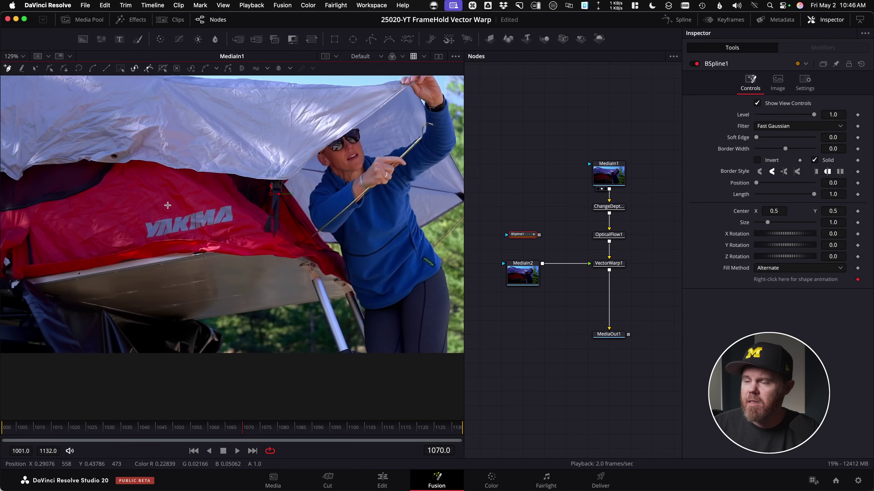
scroll(168, 206, "up", 5)
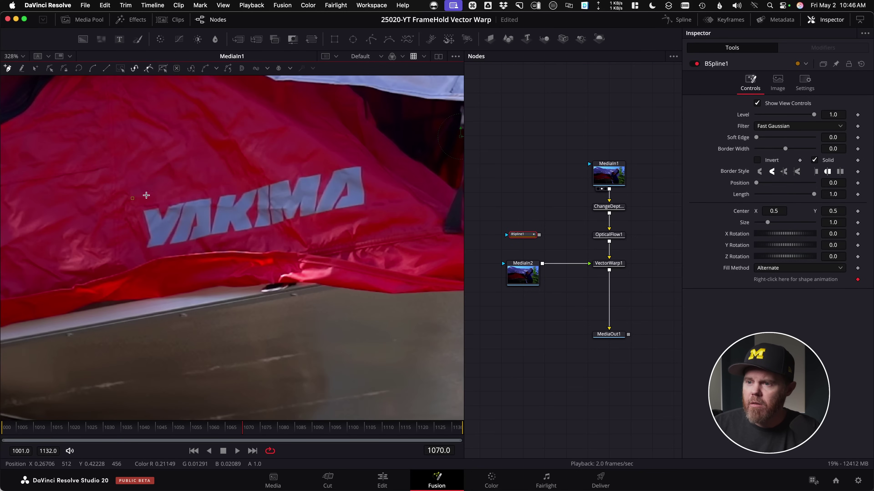
left_click(307, 158)
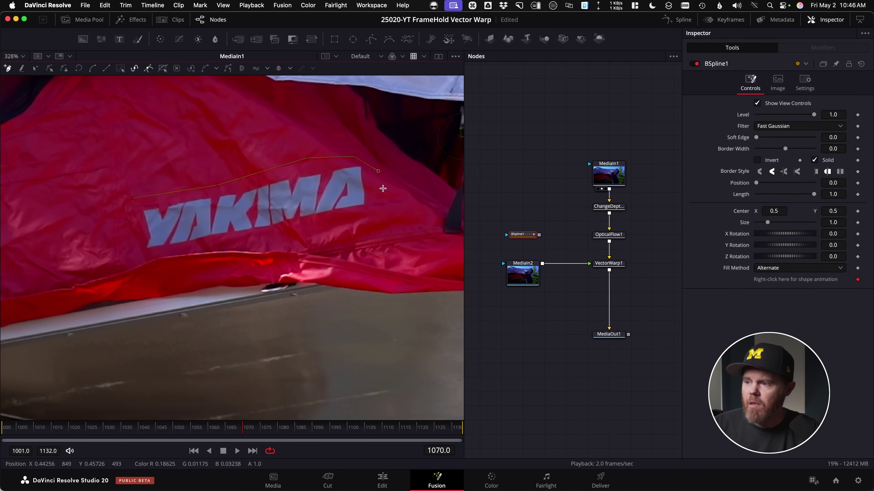
left_click(294, 232)
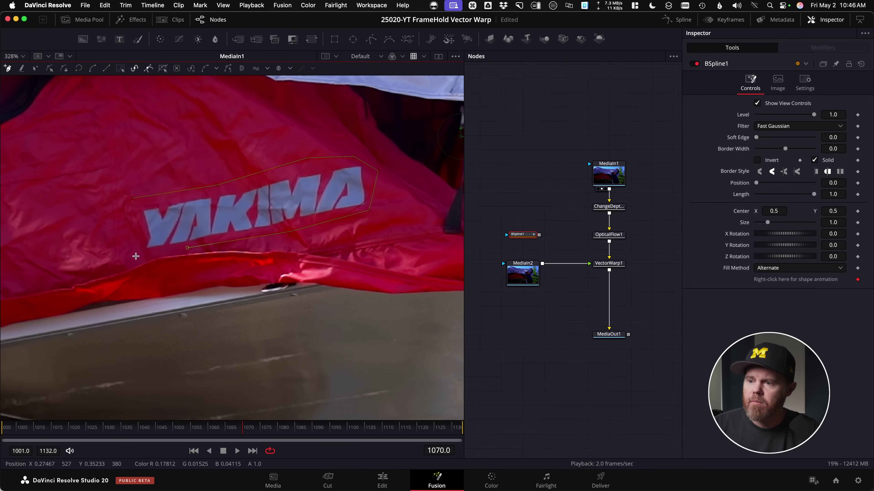
left_click(135, 256)
left_click(122, 231)
key("shift+c")
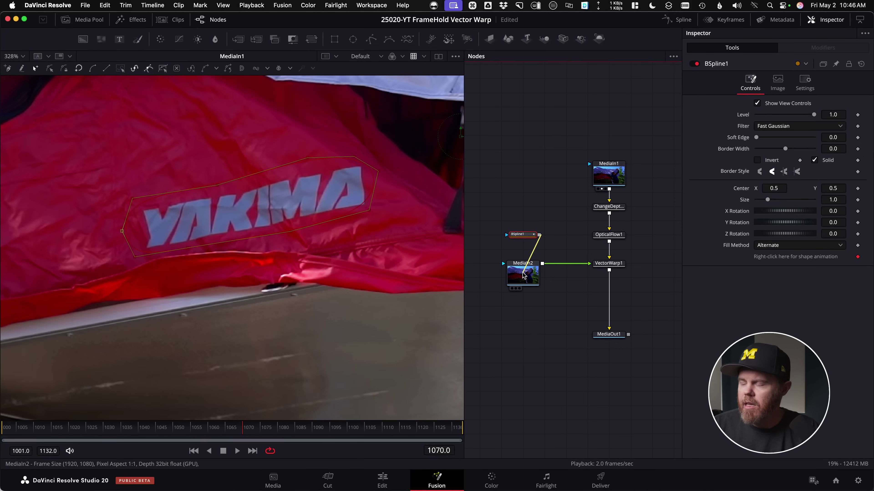
Step: Wire BSpline1 into MediaIn2's mask input and view the VectorWarp1 result
left_click(513, 289)
left_click_drag(539, 234, 523, 274)
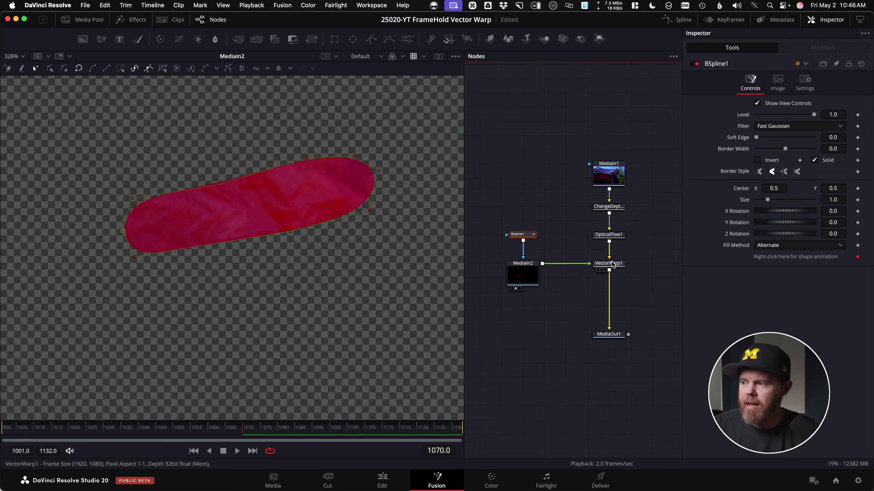
left_click_drag(609, 264, 316, 292)
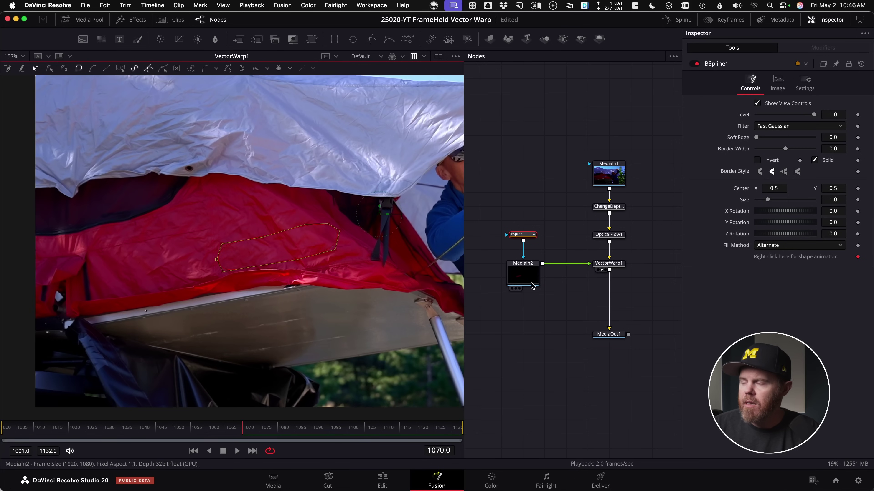
Step: Uncheck Merge Warp Over BG on VectorWarp1 and scrub to about frame 1102 to check the patch
left_click(609, 265)
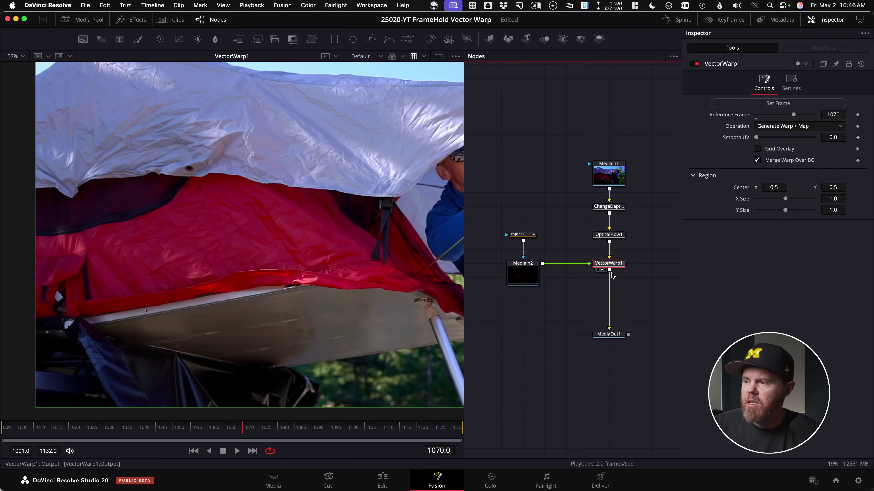
left_click(780, 161)
key("space")
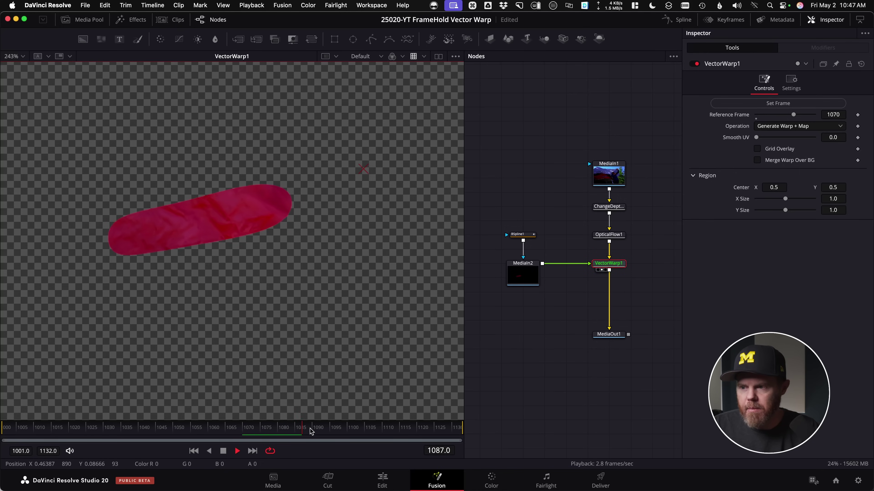
left_click_drag(310, 432, 98, 429)
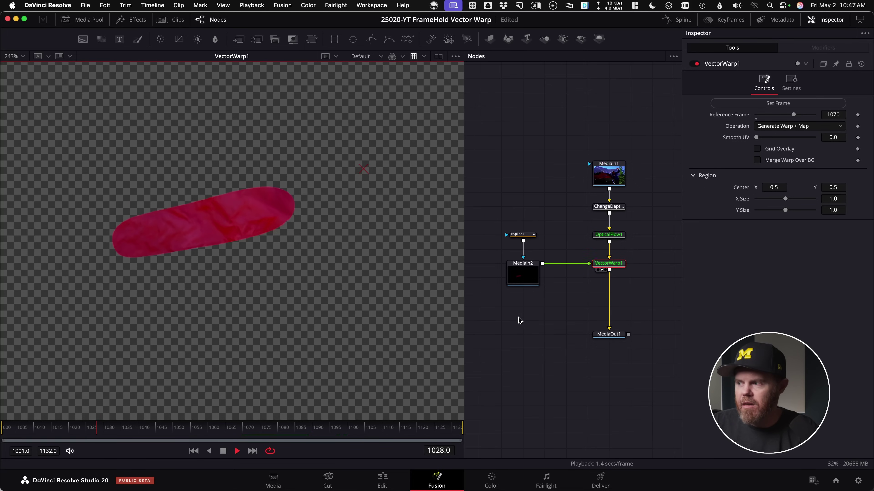
middle_click(536, 326)
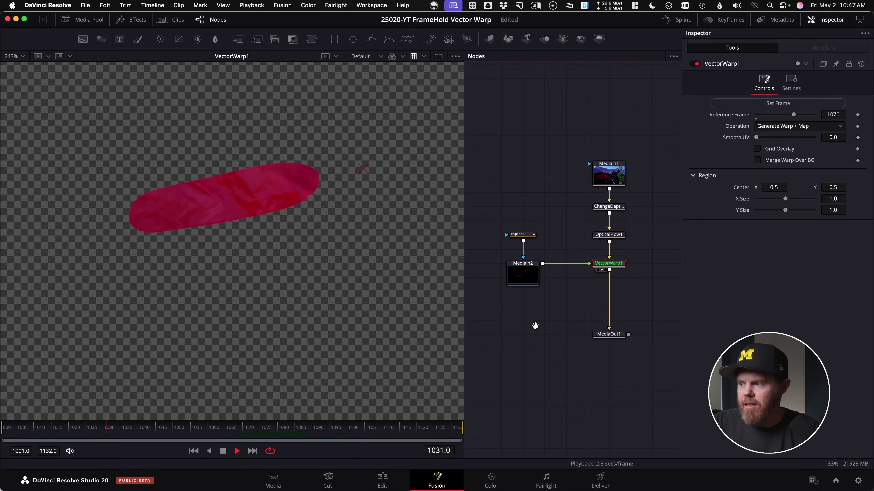
left_click_drag(535, 326, 512, 335)
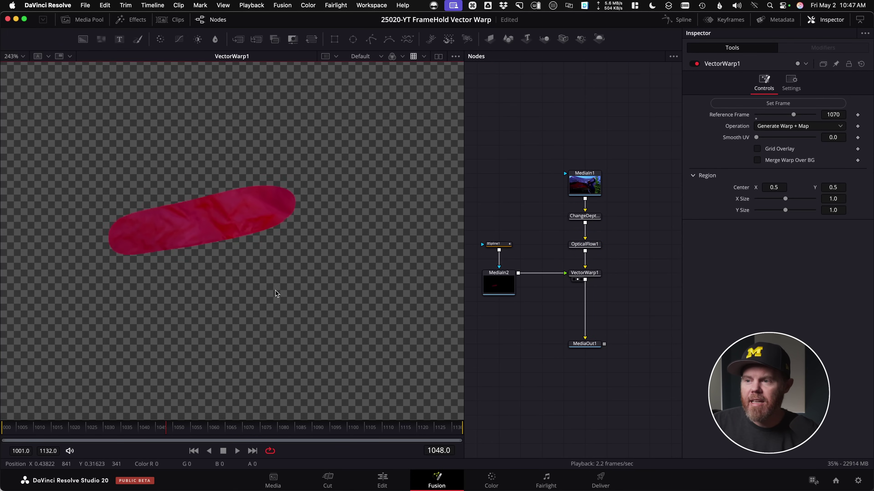
scroll(273, 293, "down", 6)
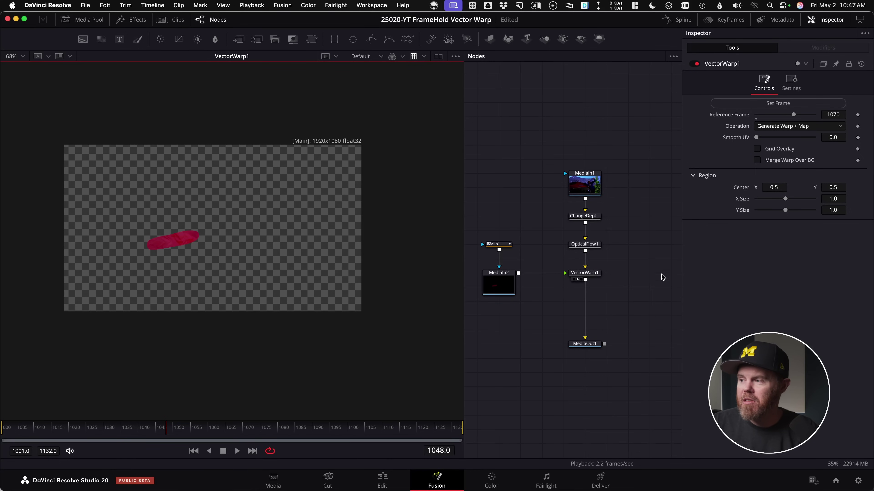
left_click(651, 284)
Step: Add a Merge node with MediaIn1 as background and VectorWarp1 as foreground, then play it
key("shift+space")
type("merg")
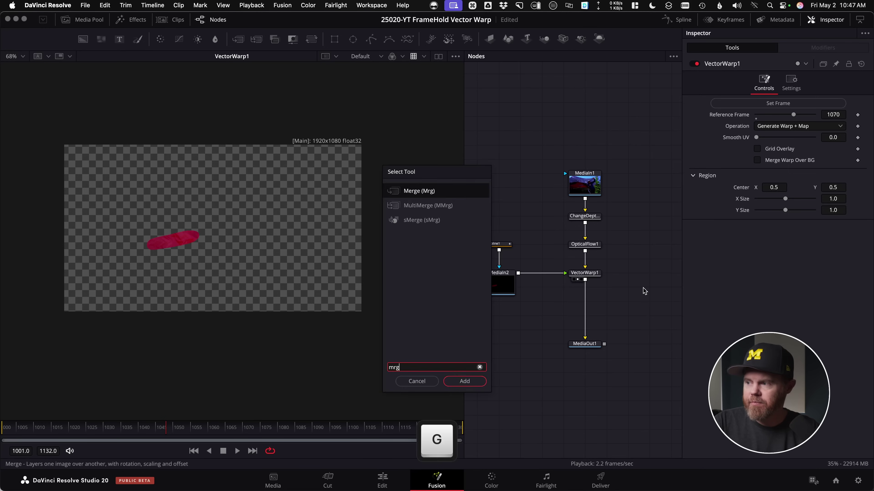
key("Return")
left_click_drag(584, 184, 641, 285)
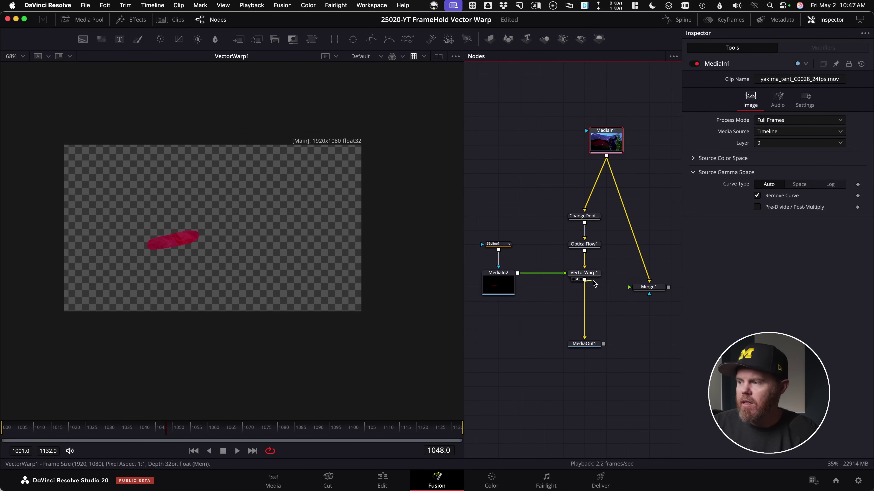
left_click_drag(585, 279, 630, 287)
left_click(638, 293)
key("space")
key("ctrl+f")
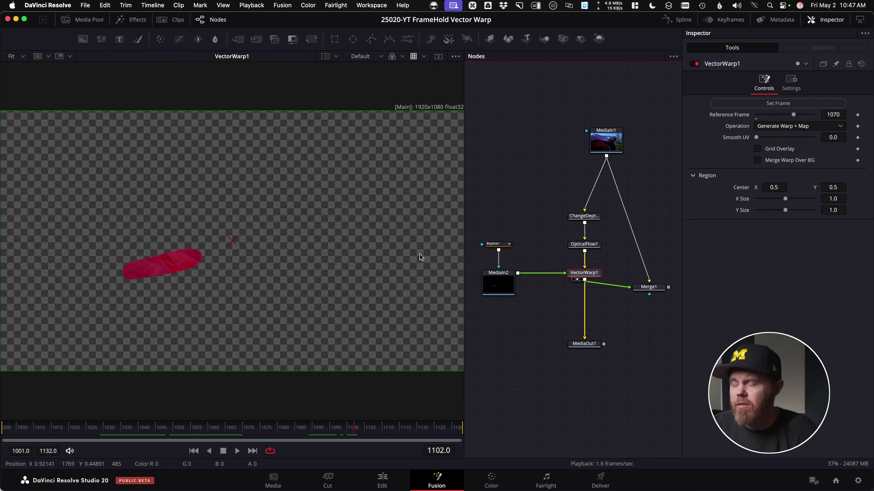
scroll(282, 259, "down", 3)
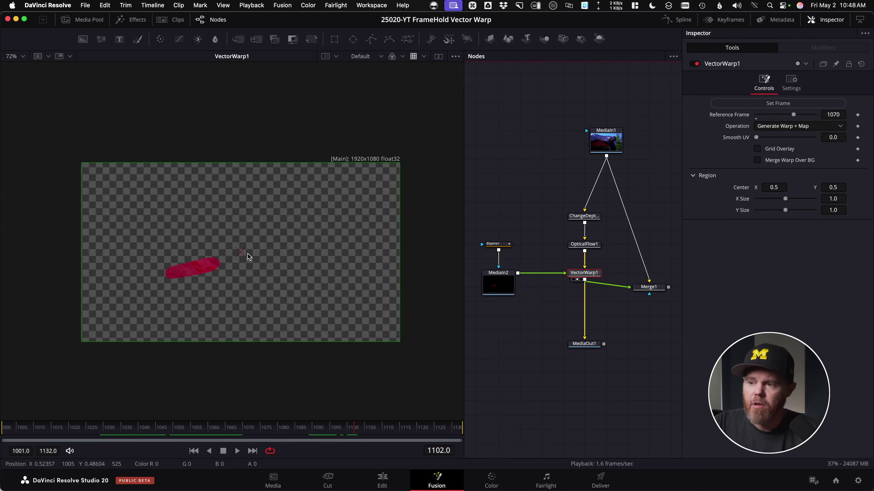
Step: Resize the VectorWarp1 region to about 0.32 × 0.40 around the patch, then select Merge1 at frame 1071
left_click_drag(240, 253, 197, 266)
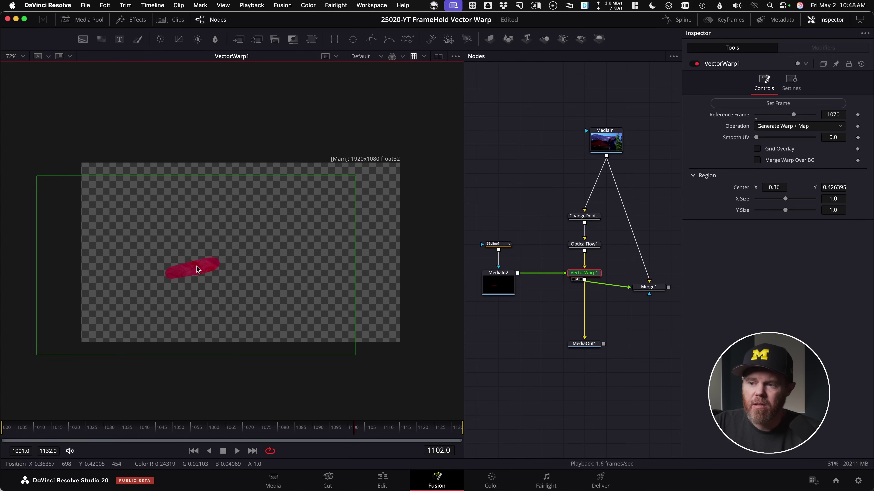
left_click_drag(353, 265, 245, 268)
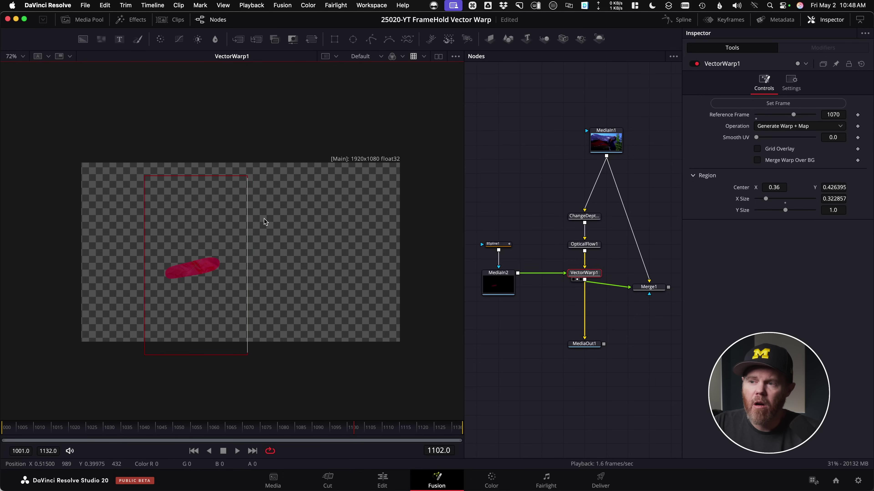
left_click_drag(231, 177, 224, 229)
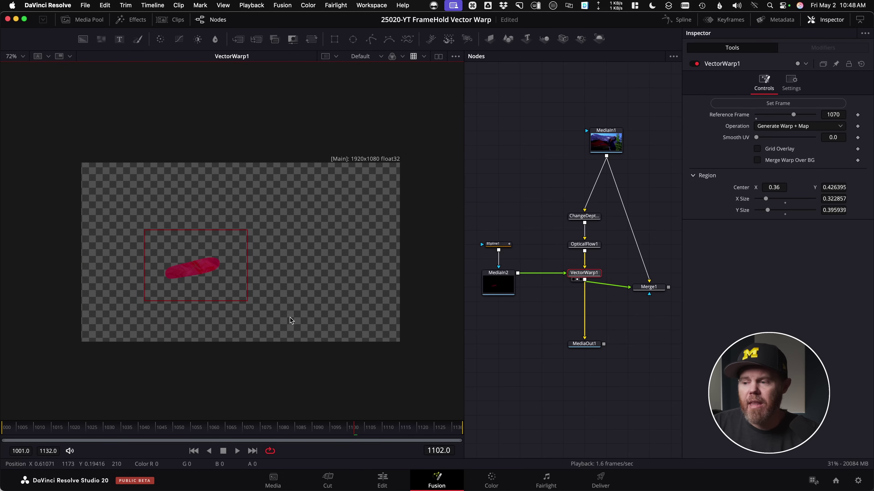
left_click(247, 429)
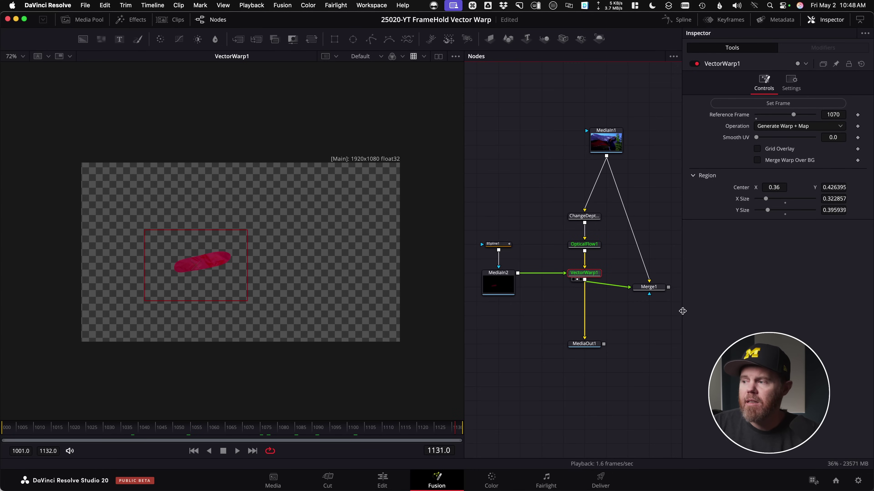
left_click(654, 291)
Step: Play the Merge1 composite and move MediaOut1 to the right of the graph
key("1")
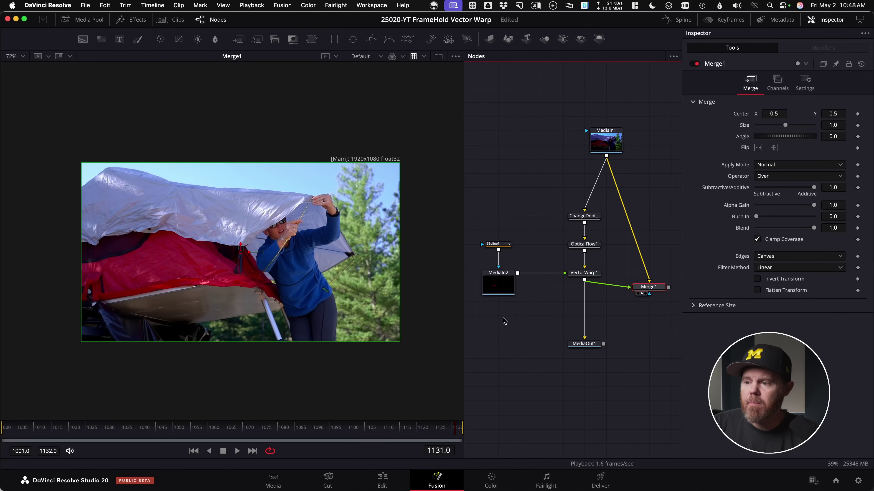
key("space")
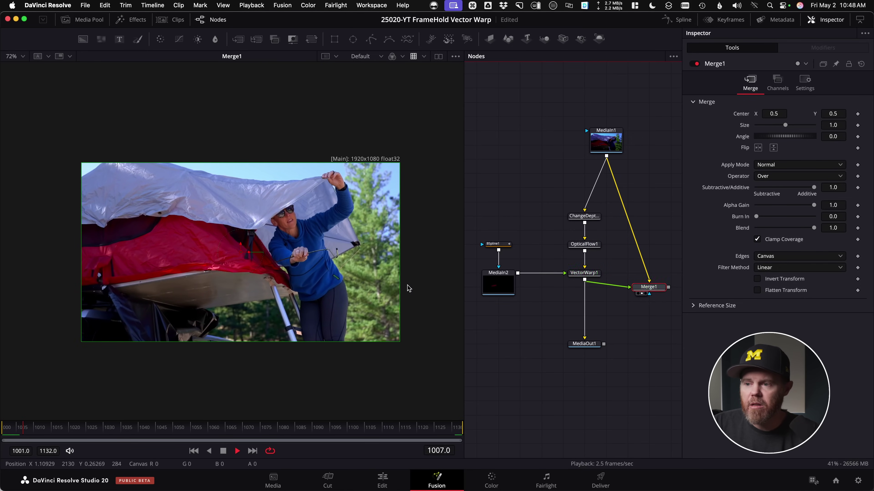
scroll(263, 254, "down", 1)
scroll(263, 254, "up", 2)
key("space")
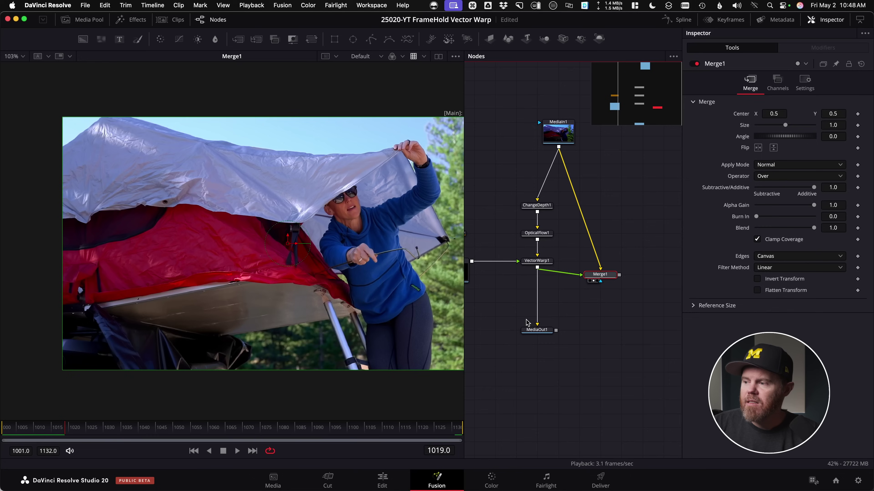
left_click_drag(536, 333, 600, 344)
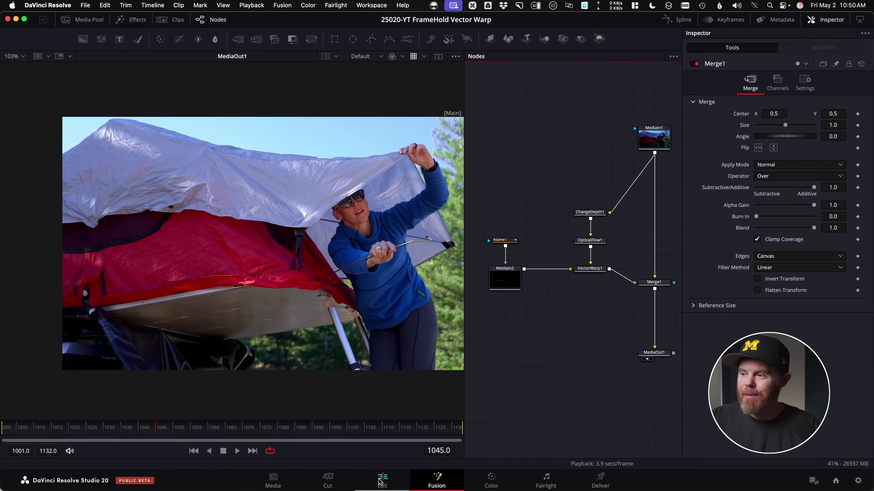
Step: Scrub the clip on the Edit page, then in Fusion review MediaIn1's gamma settings and reselect Merge1
left_click(382, 480)
mouse_move(460, 311)
left_mouse_down()
mouse_move(506, 310)
mouse_move(426, 311)
mouse_move(472, 311)
left_mouse_up()
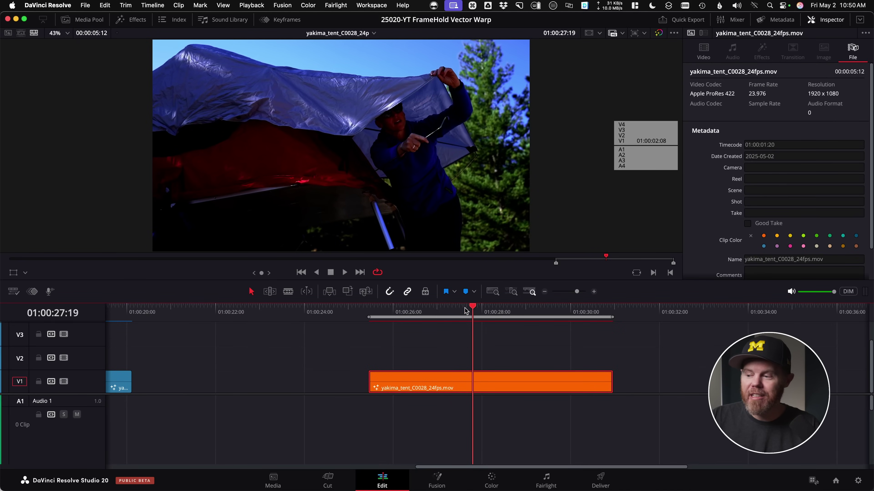
left_click(437, 480)
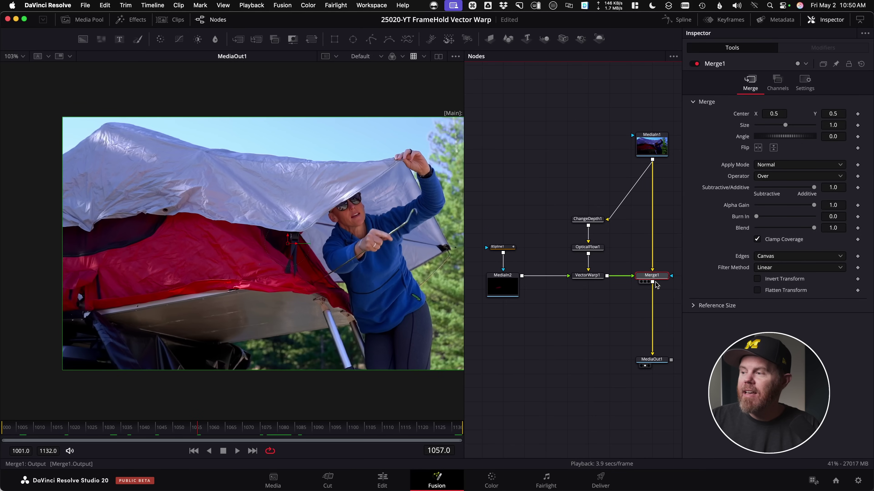
left_click(664, 154)
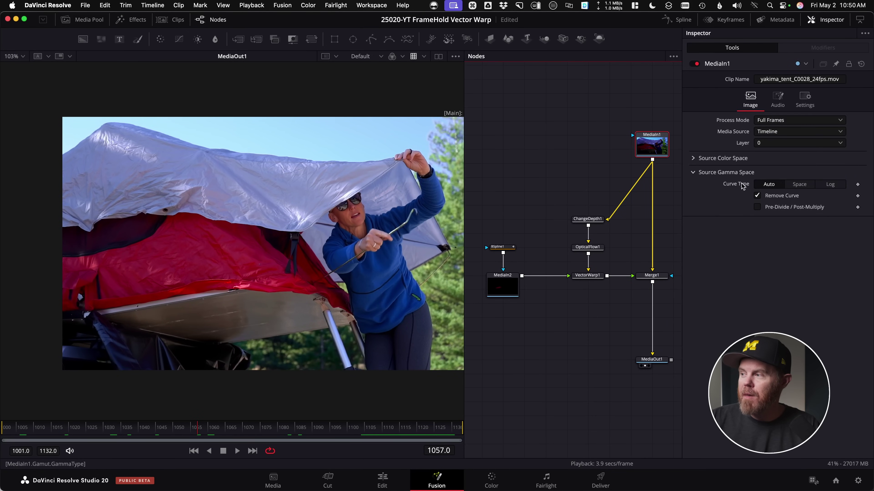
left_click(651, 275)
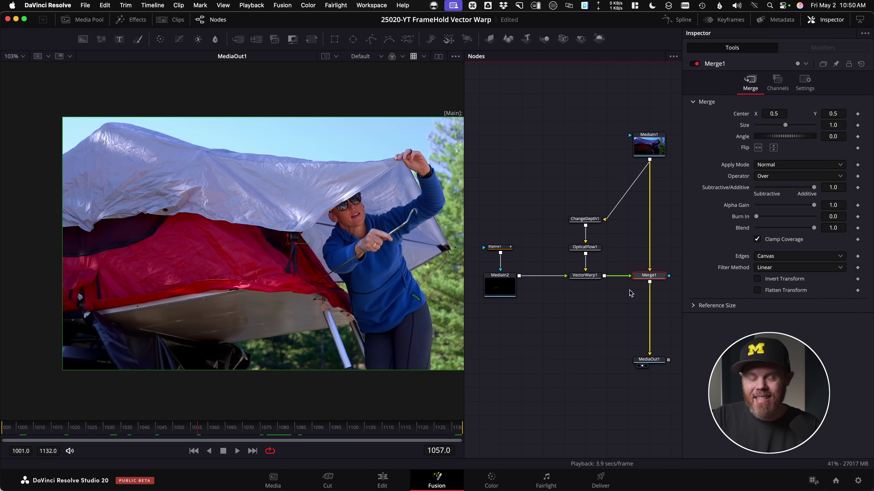
Step: Insert a Gamut node between Merge1 and MediaOut1 and view its output
key("shift+space")
type("gam")
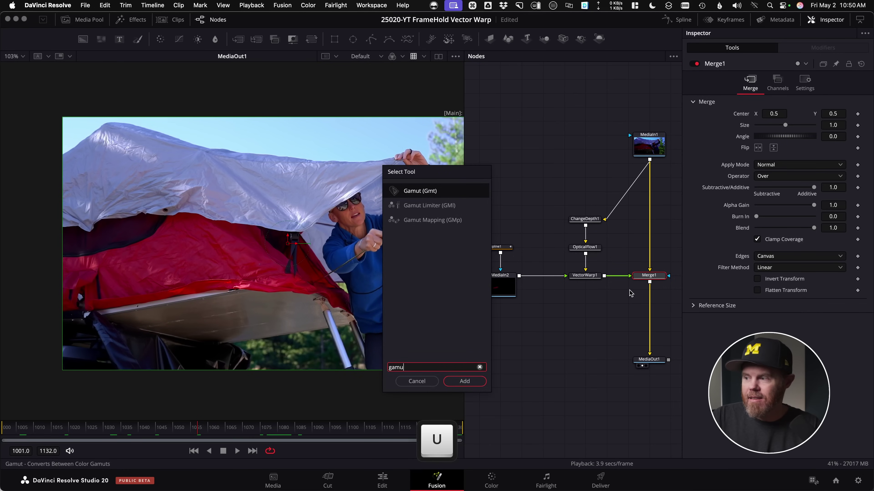
type("u")
key("Return")
left_click_drag(640, 293, 640, 317)
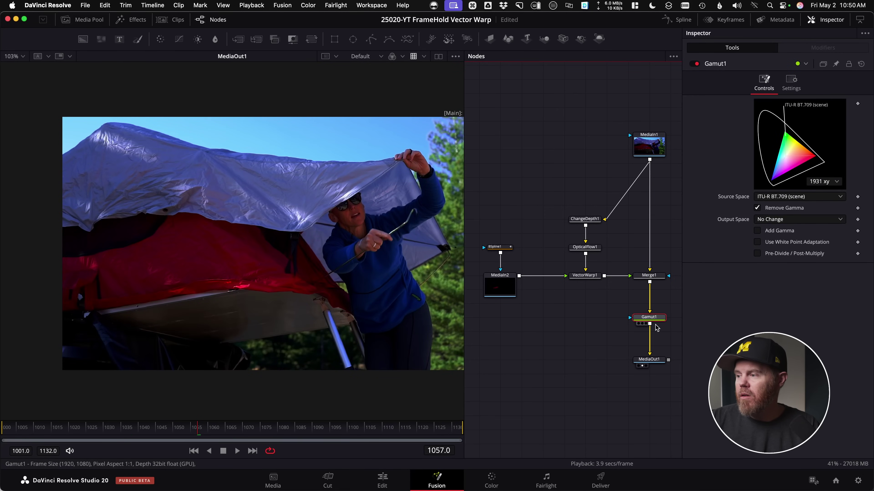
key("1")
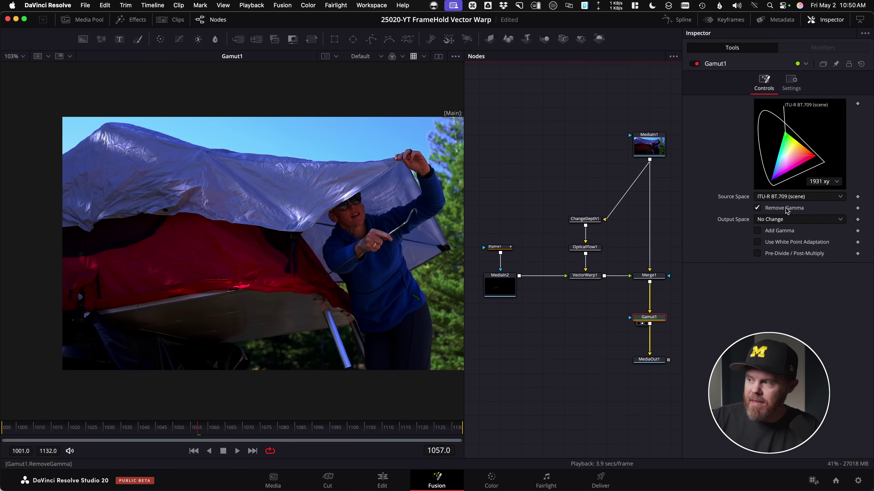
Step: Uncheck Remove Gamma and set the Gamut Output Space to ITU-R BT.709 (display)
left_click(768, 209)
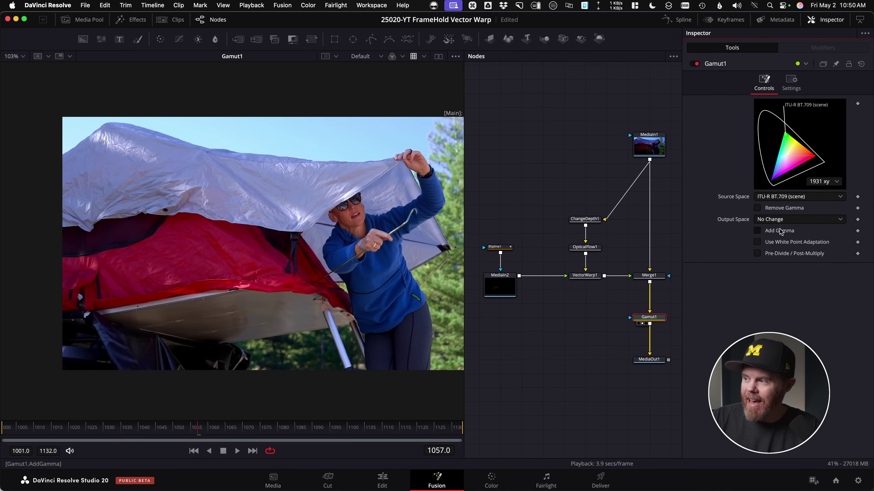
left_click(790, 222)
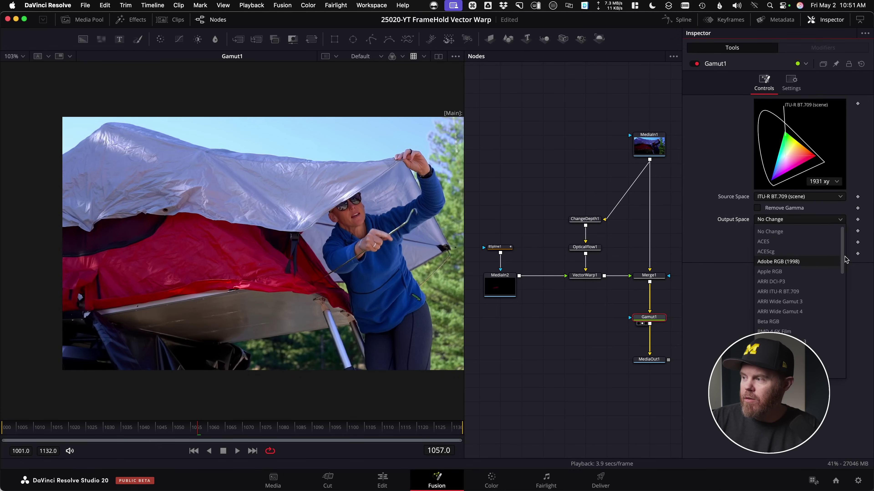
left_click_drag(846, 259, 825, 329)
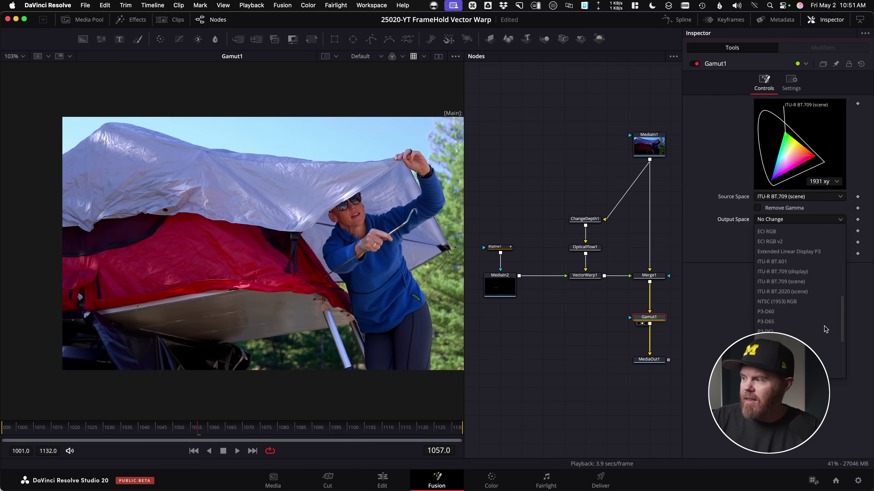
left_click(795, 272)
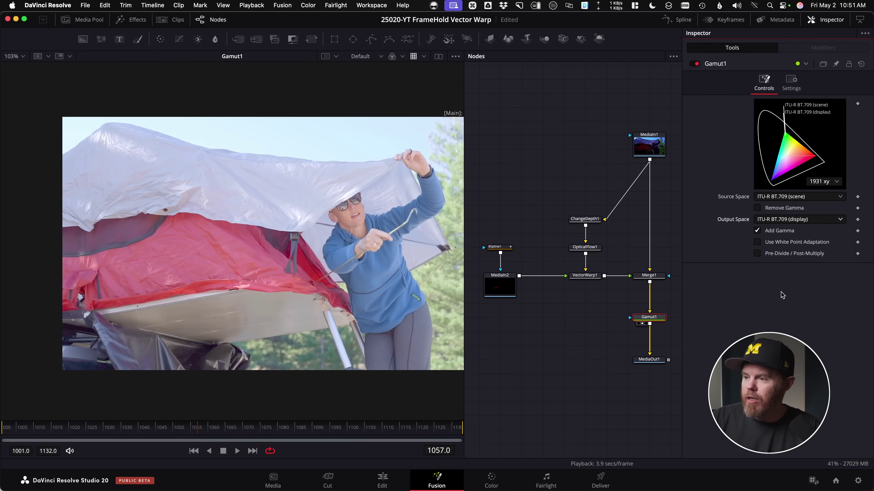
left_click(390, 482)
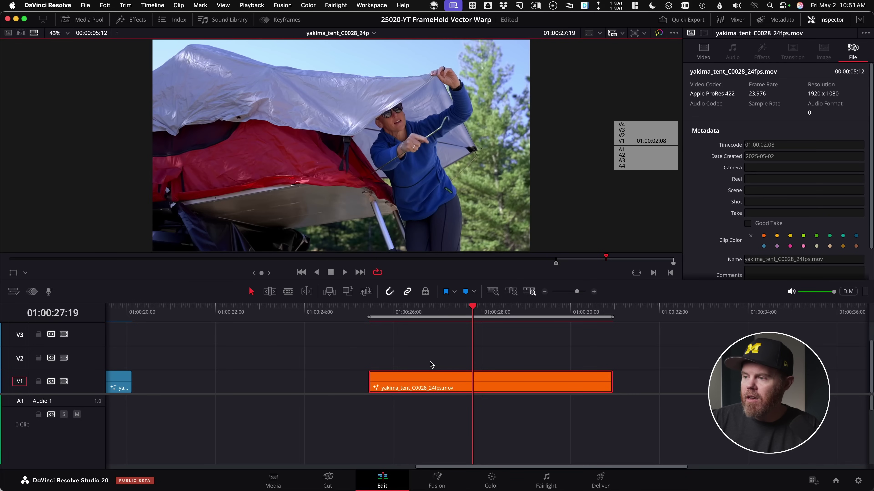
Step: Toggle the logo-removal bypass to compare against the original YAKIMA footage, then play the clip
left_click(659, 34)
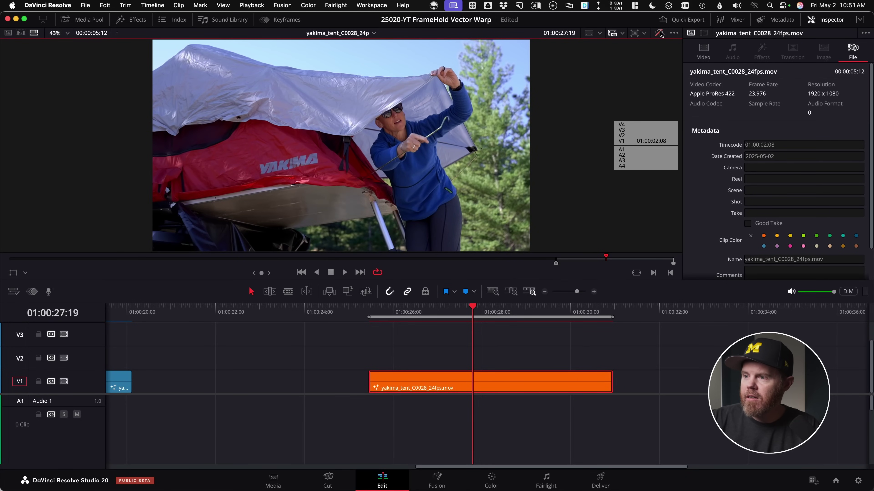
left_click(658, 33)
left_click(657, 34)
key("shift+d")
key("shift+d")
key("shift+d")
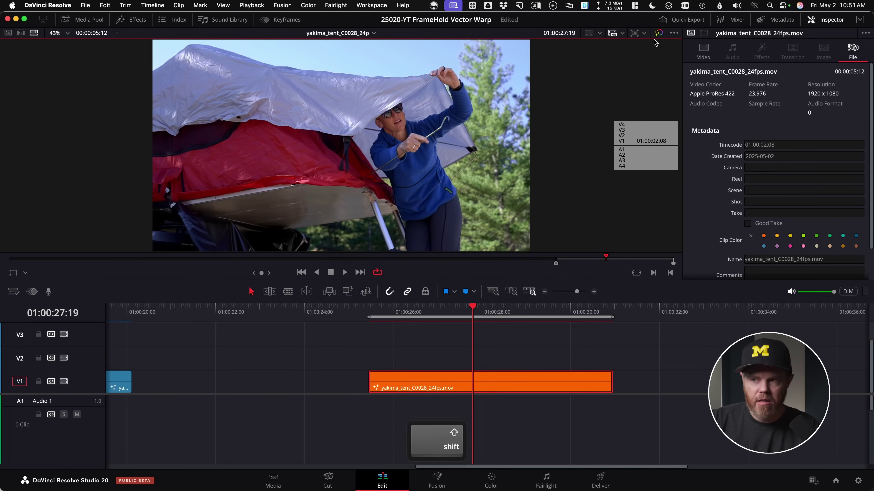
key("shift+d")
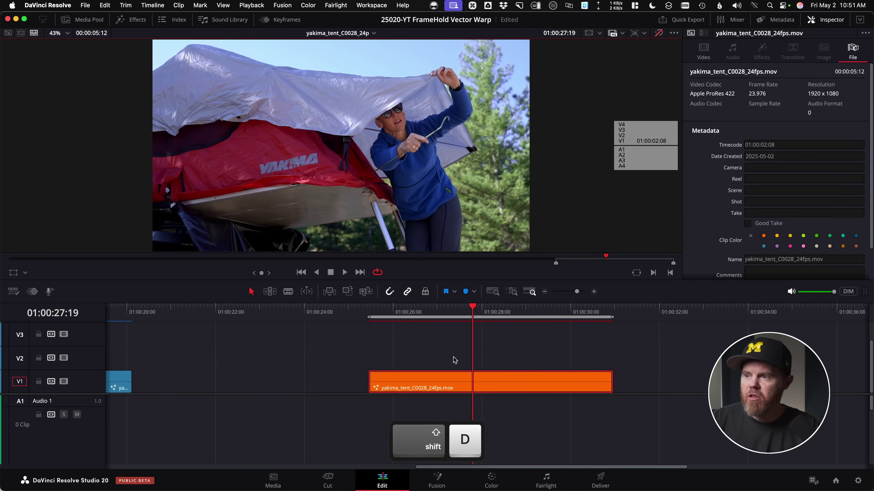
key("shift+d")
key("space")
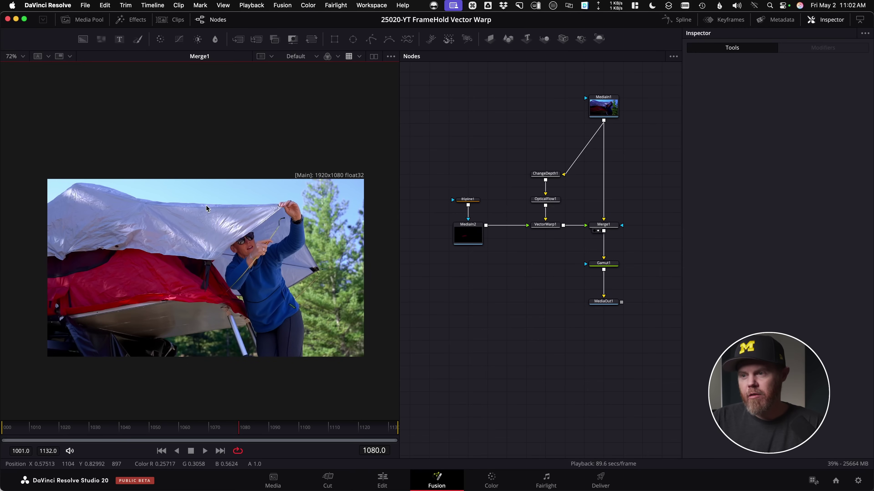
Step: Drag the Creative Video Tips logo from the Media Pool into the flow as MediaIn3, then view MediaIn1
scroll(214, 208, "up", 5)
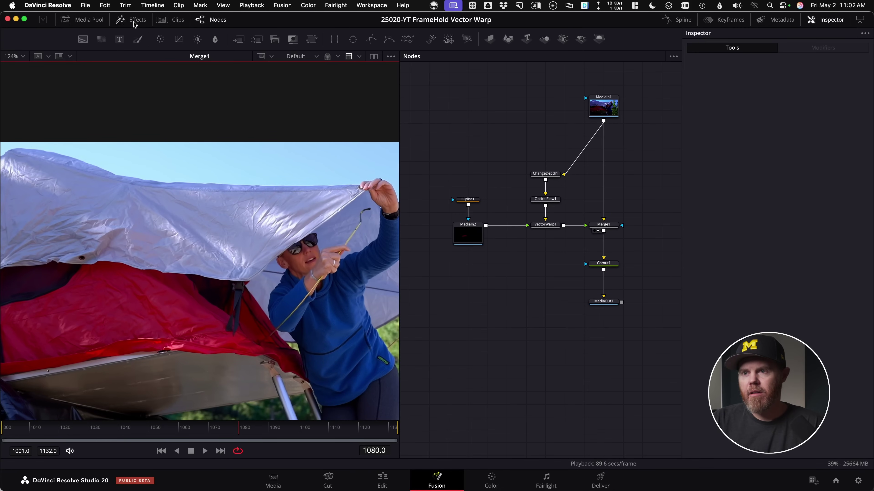
left_click(83, 19)
left_click_drag(624, 372, 469, 130)
key("1")
scroll(97, 149, "down", 5)
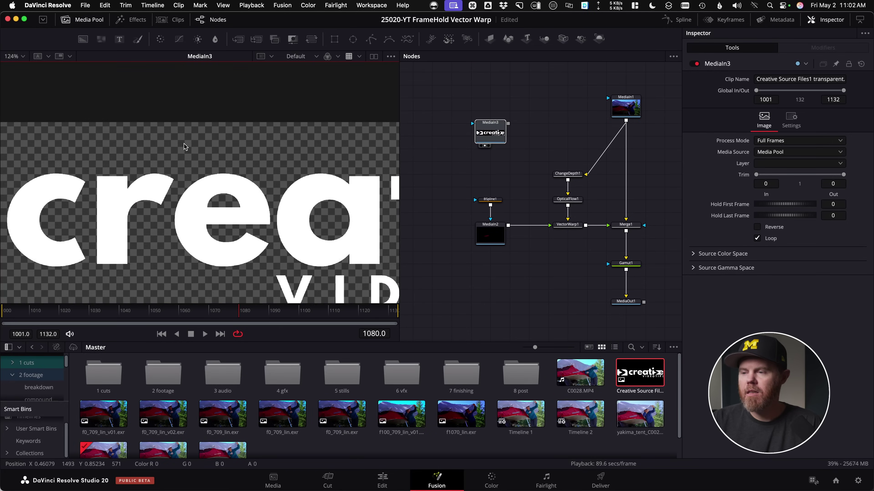
left_click(78, 20)
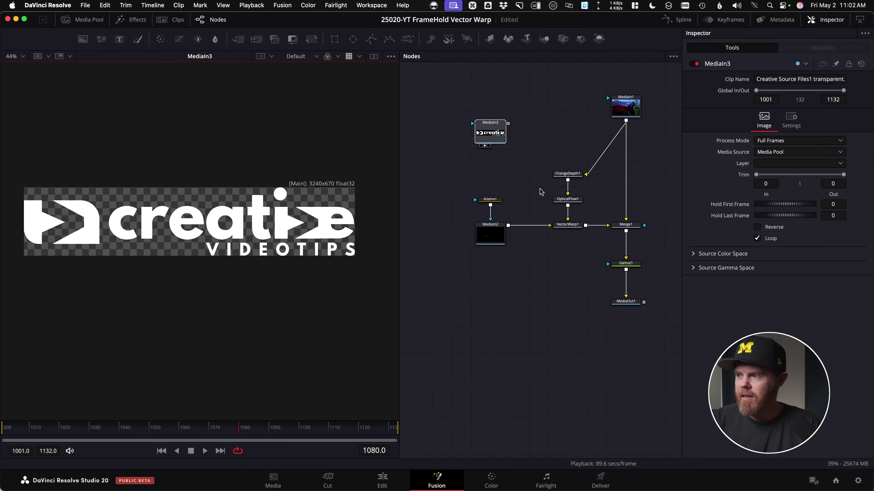
left_click_drag(625, 107, 302, 234)
scroll(160, 219, "up", 7)
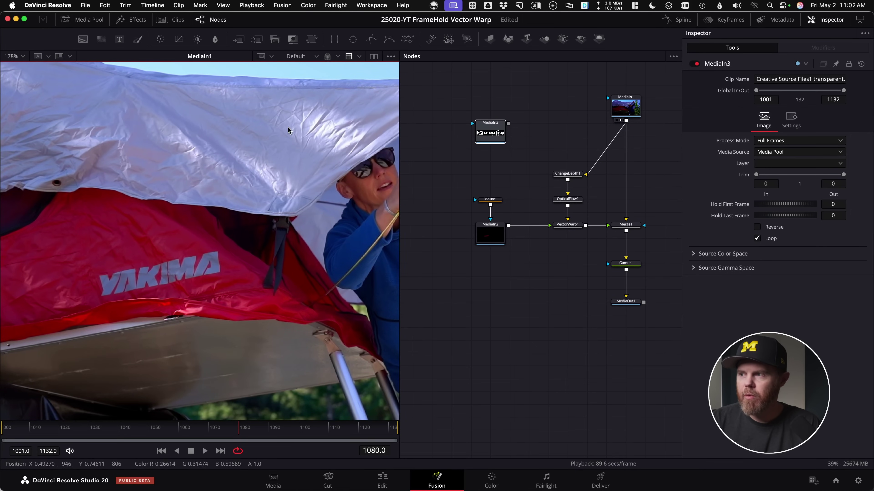
scroll(191, 185, "down", 3)
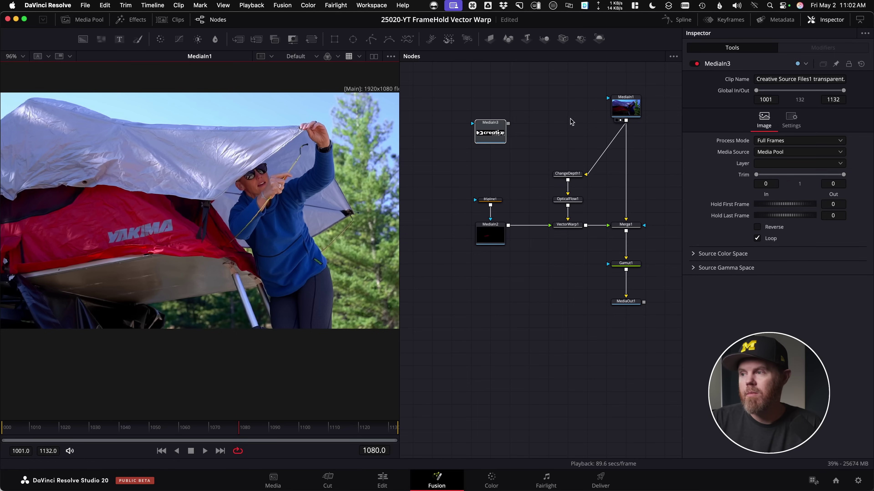
Step: Add a Background node beside the logo input and view the tent footage zoomed in
left_click_drag(495, 138, 457, 138)
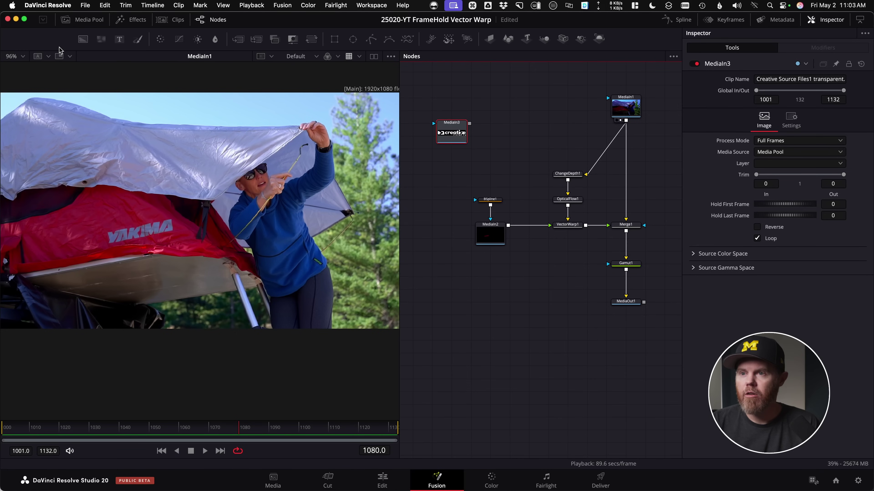
left_click_drag(83, 39, 328, 164)
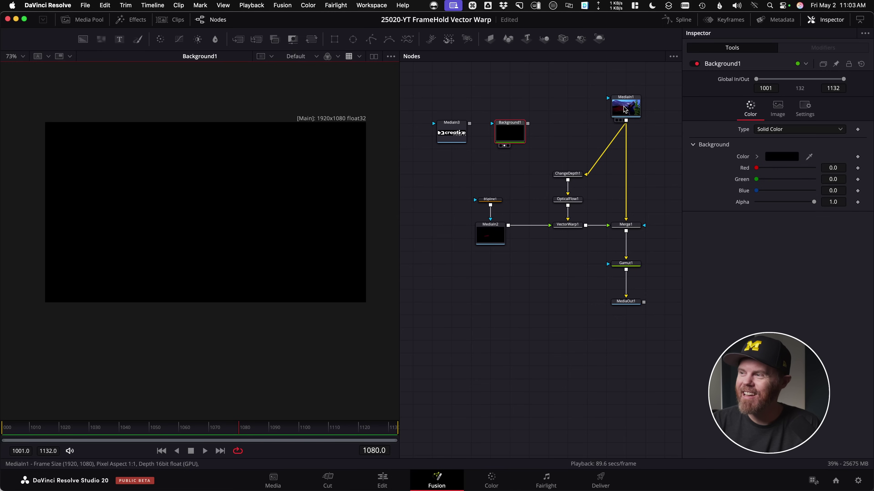
left_click_drag(625, 109, 272, 165)
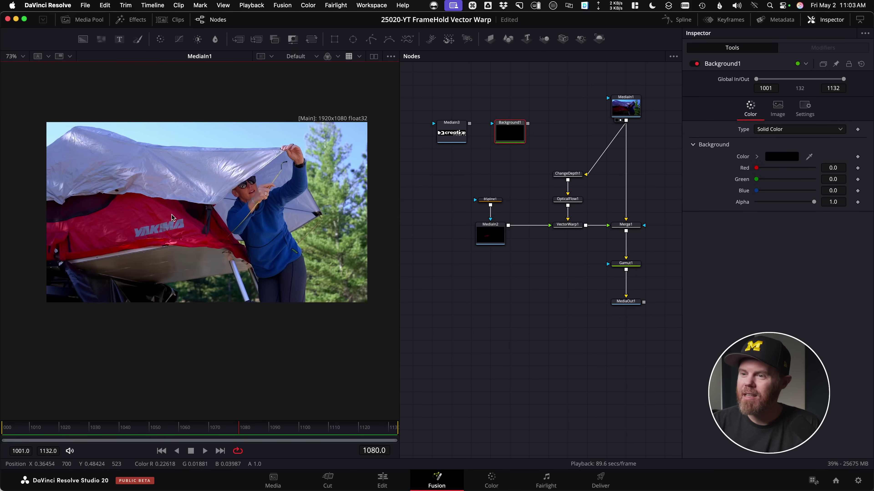
scroll(195, 184, "down", 2)
scroll(195, 184, "up", 8)
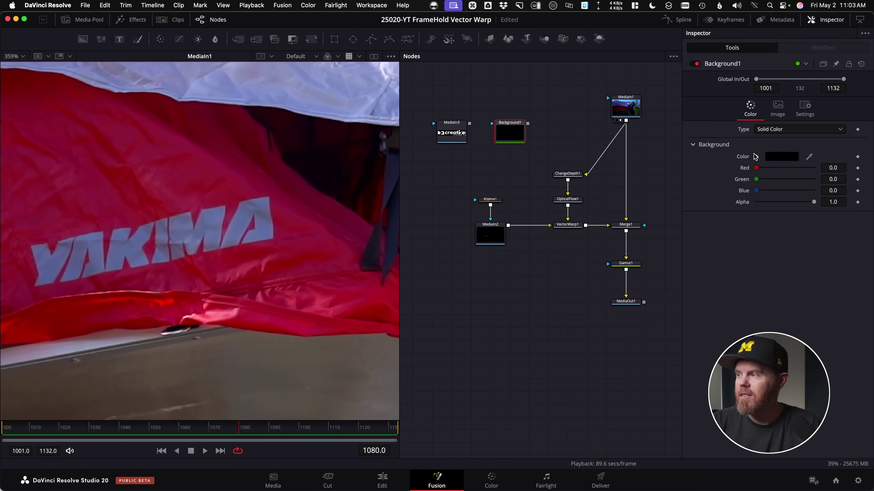
Step: Eyedrop the tent's red fabric near the YAKIMA lettering as the Background colour (R 0.225, G 0.019, B 0.035)
left_click_drag(811, 159, 192, 172)
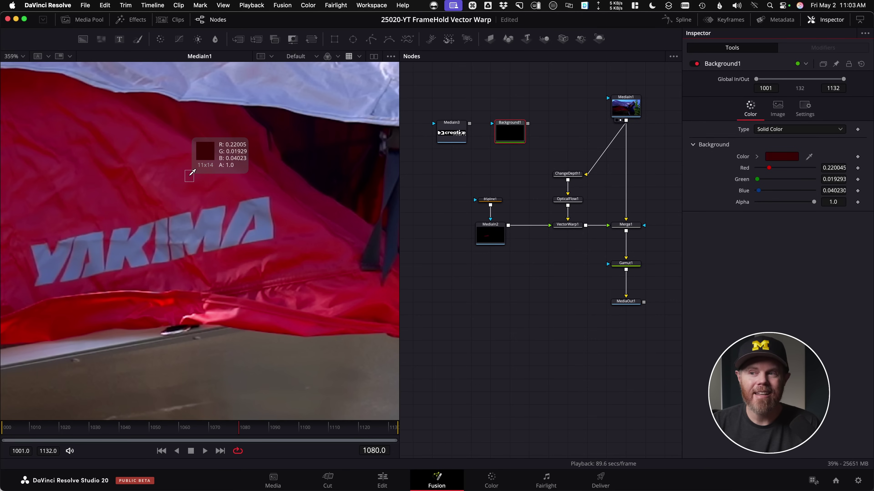
left_click_drag(192, 172, 194, 170)
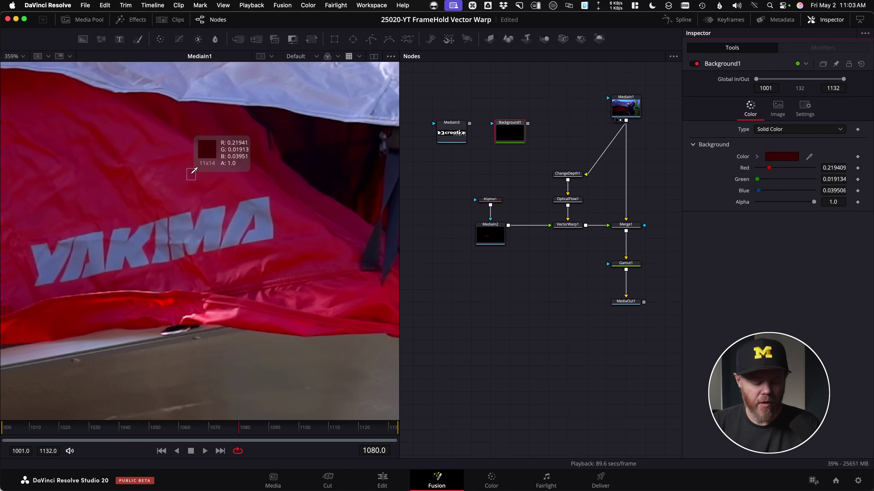
key("super")
left_click_drag(193, 171, 198, 174)
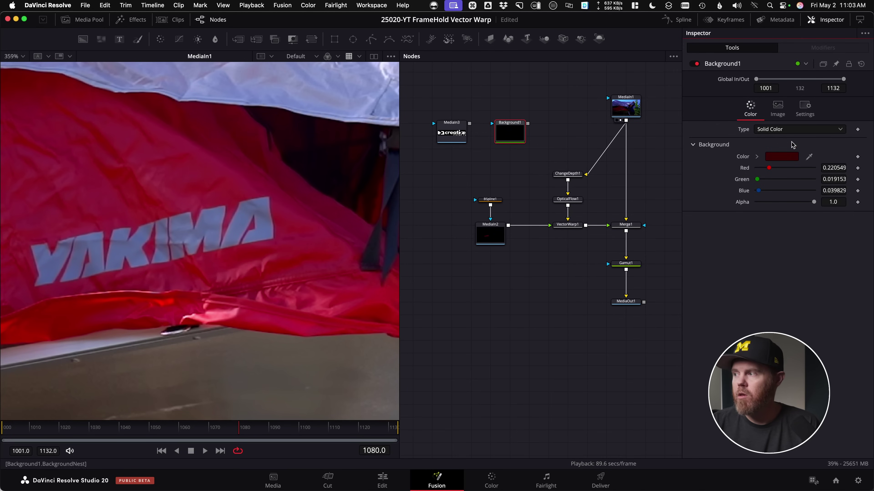
left_click_drag(784, 153, 192, 172)
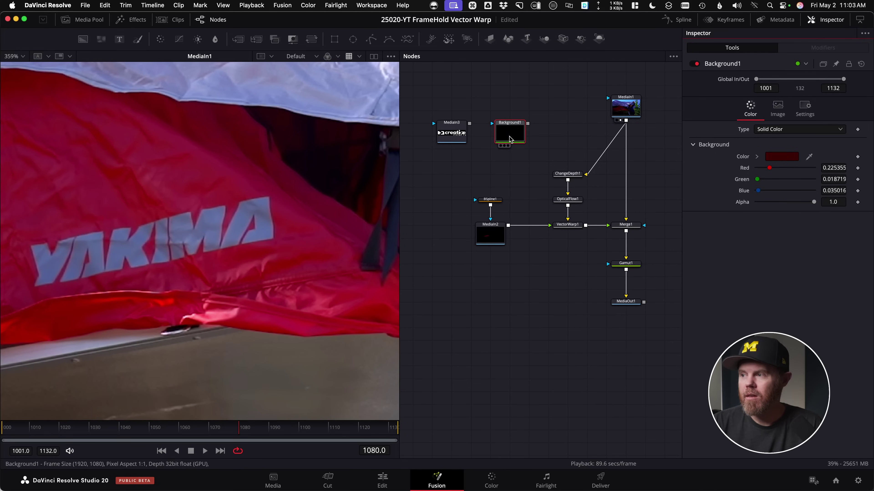
Step: Compare the red background and the logo input in the viewer
key("1")
scroll(192, 172, "down", 6)
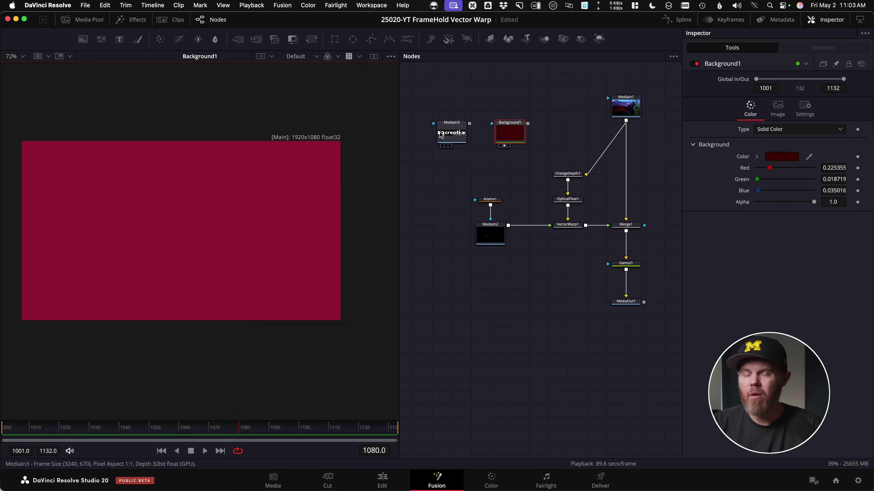
key("1")
scroll(296, 155, "down", 4)
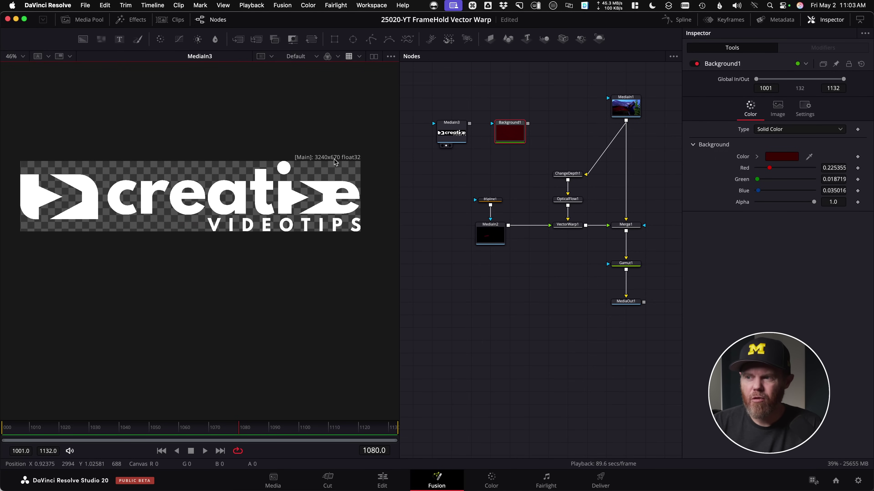
left_click_drag(512, 133, 335, 156)
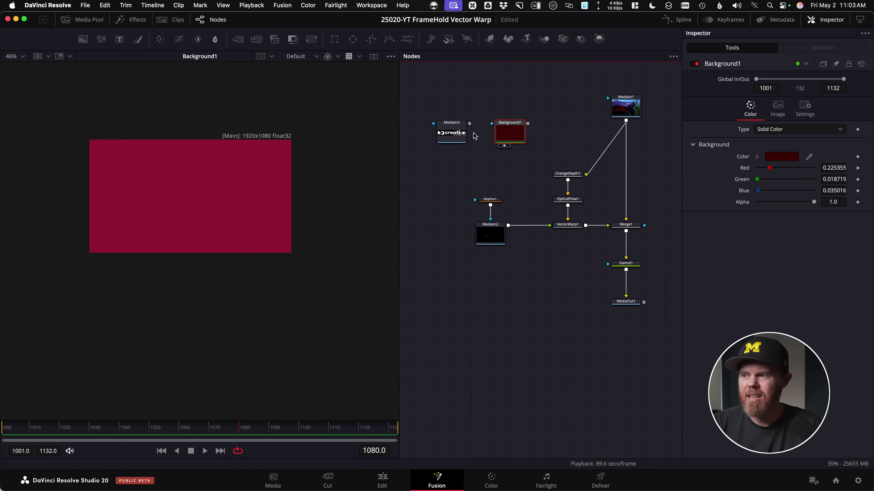
key("1")
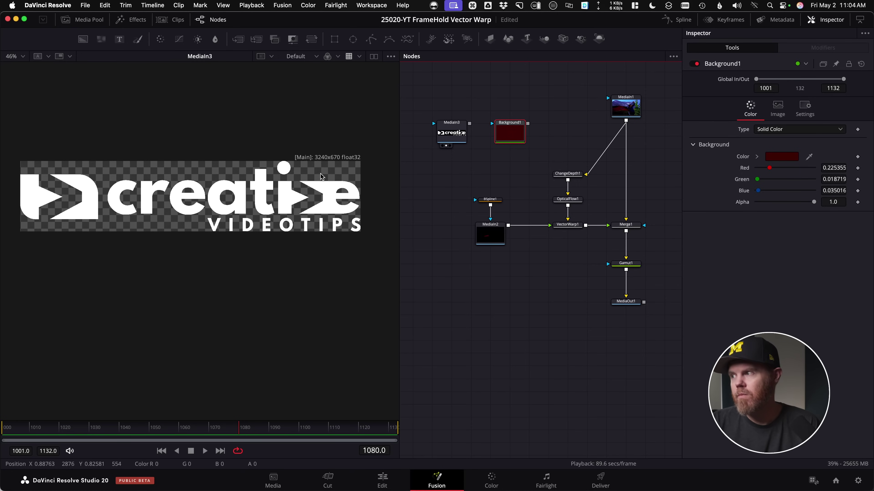
Step: Turn off Auto Resolution and set Background1 to 3240 x 670, then view it
left_click(778, 112)
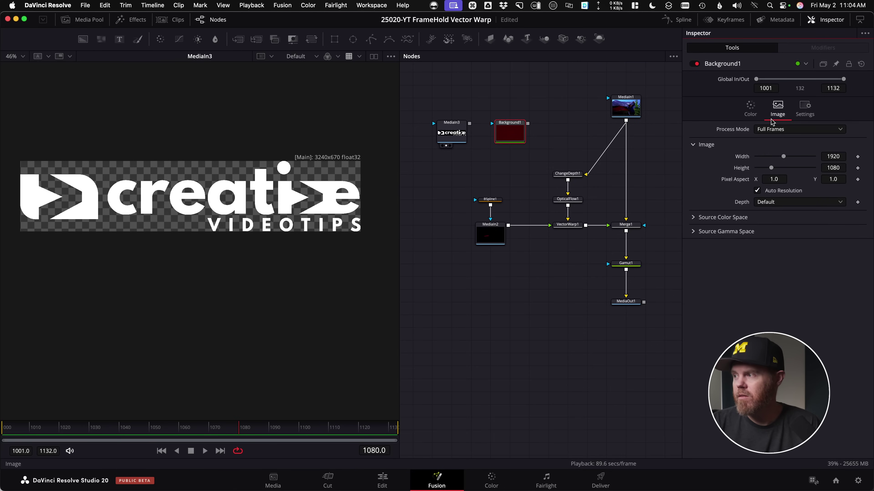
left_click(775, 193)
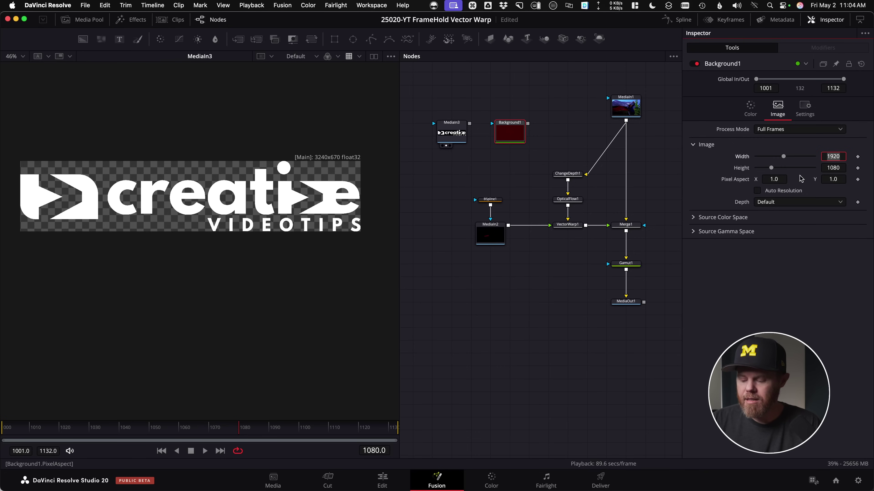
type("3240")
key("Tab")
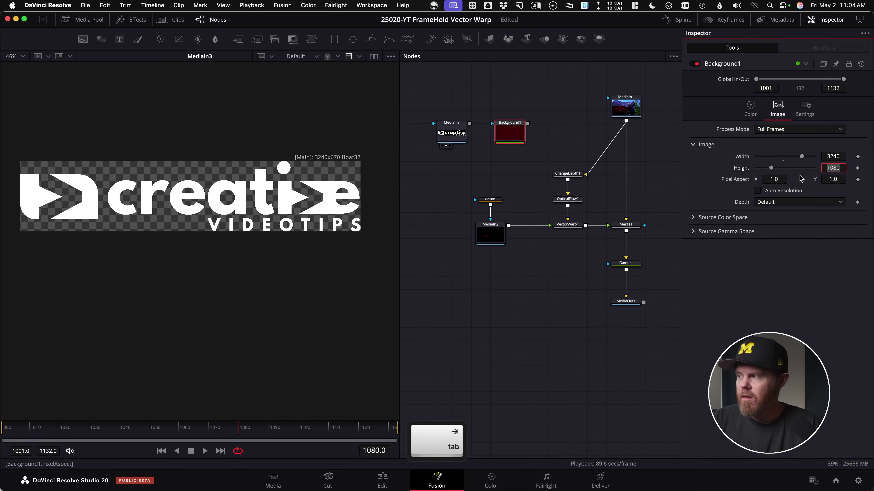
type("670")
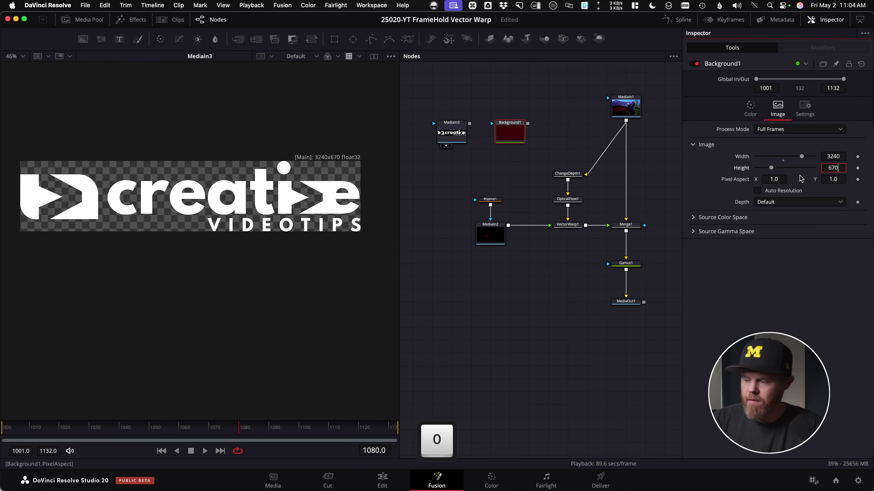
key("Return")
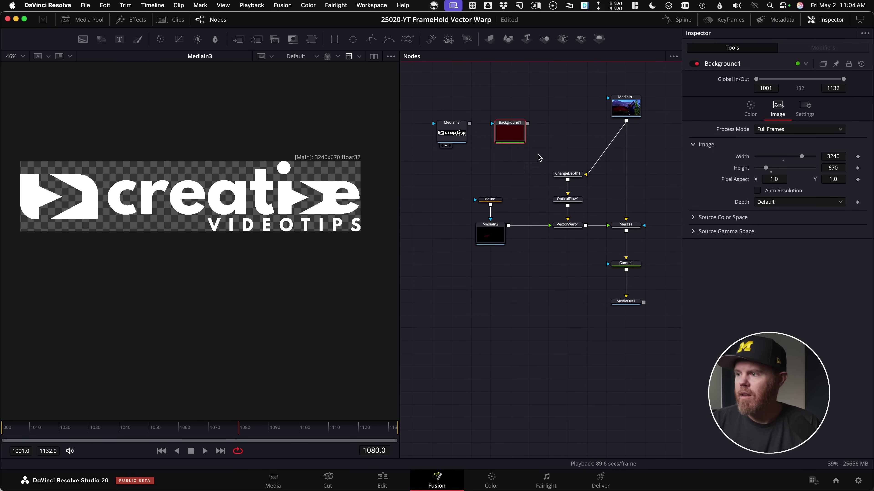
left_click_drag(510, 132, 276, 144)
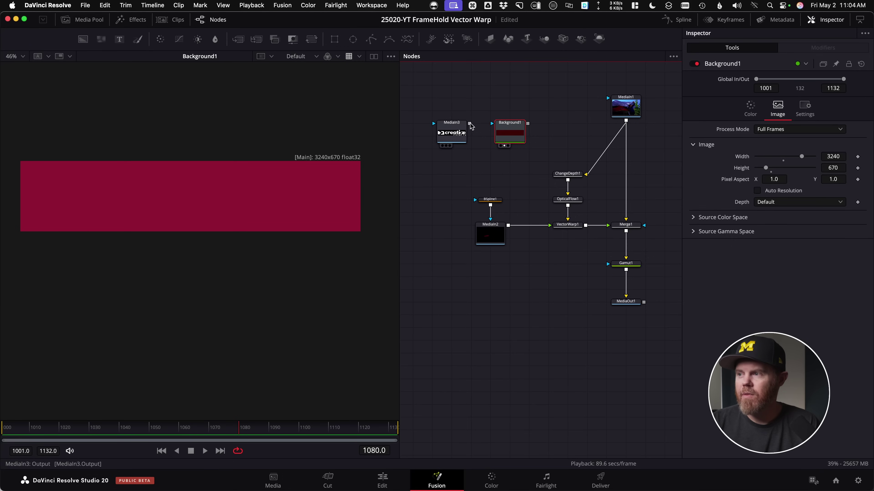
left_click_drag(470, 132, 504, 132)
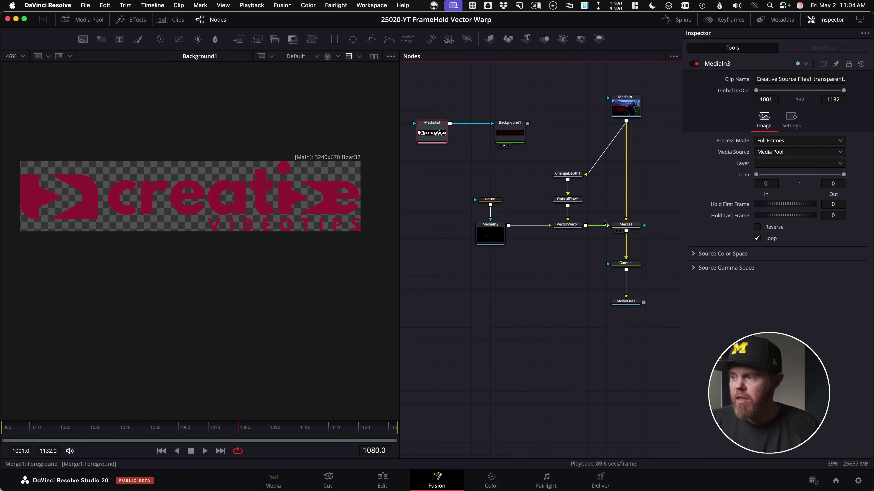
Step: Check the vector warp settings and tent composite, then view the red logo from Background1
left_click(580, 227)
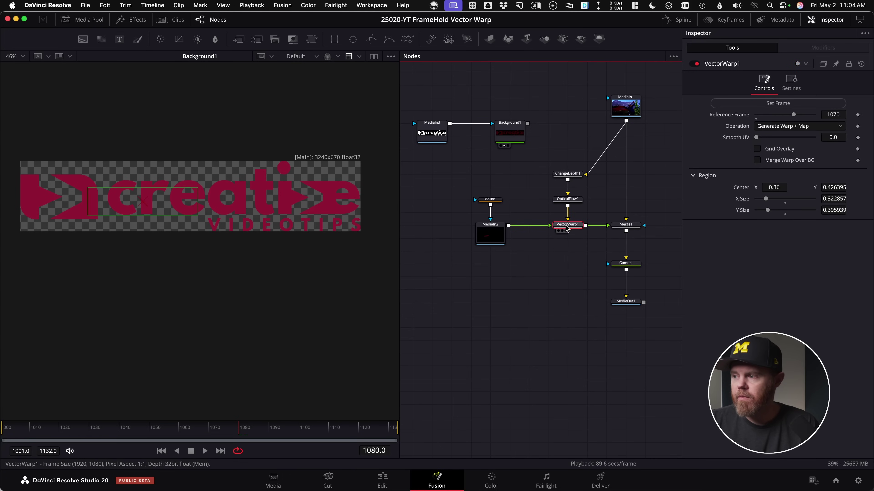
left_click(620, 231)
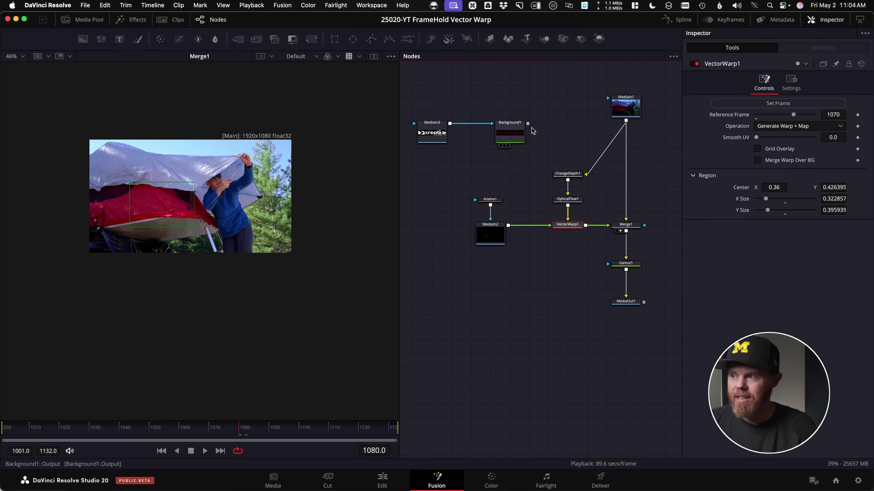
left_click(501, 146)
Step: Add Letterbox1 after Background1 via the 'letter' tool search, fitting the red logo into a 1920x1080 frame
scroll(268, 170, "down", 2)
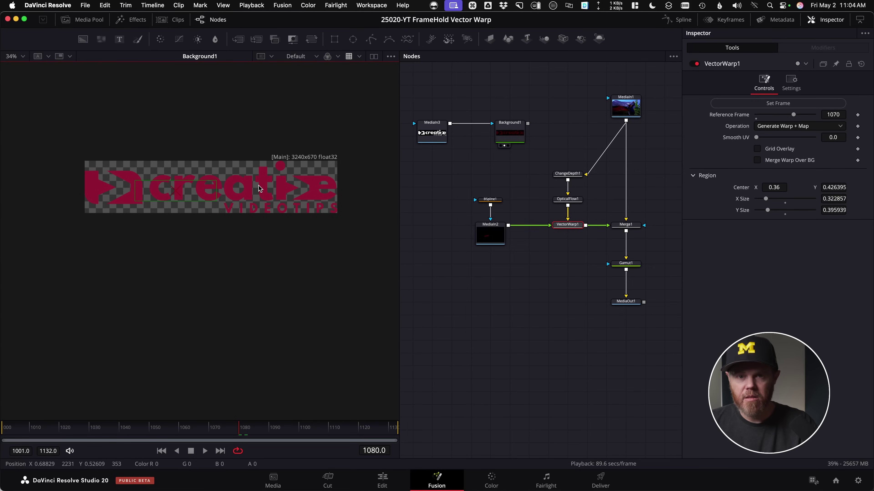
left_click(513, 133)
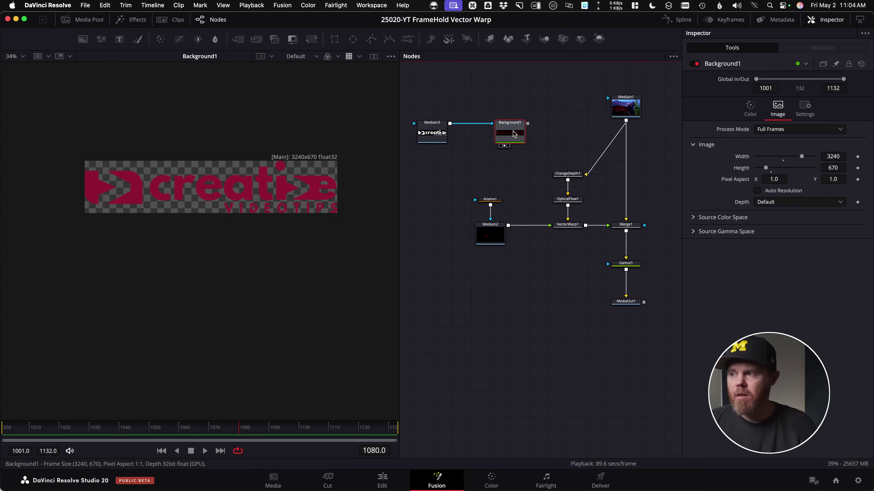
key("shift+space")
type("letter")
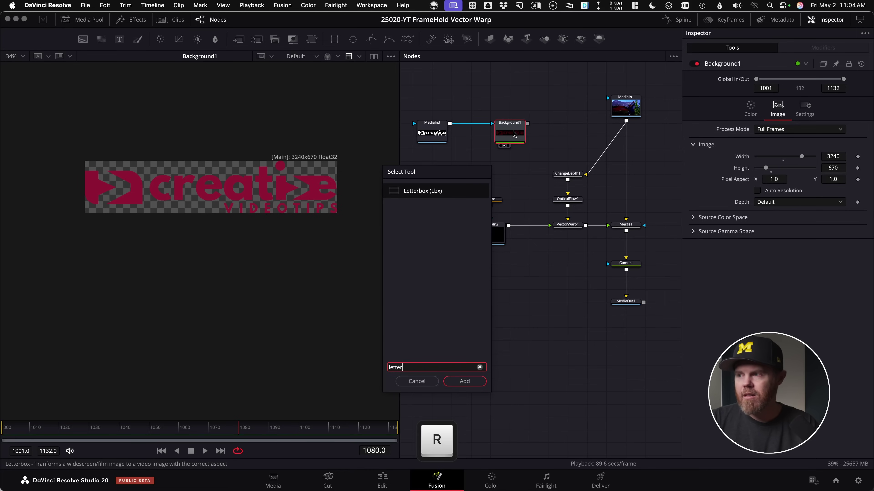
key("Return")
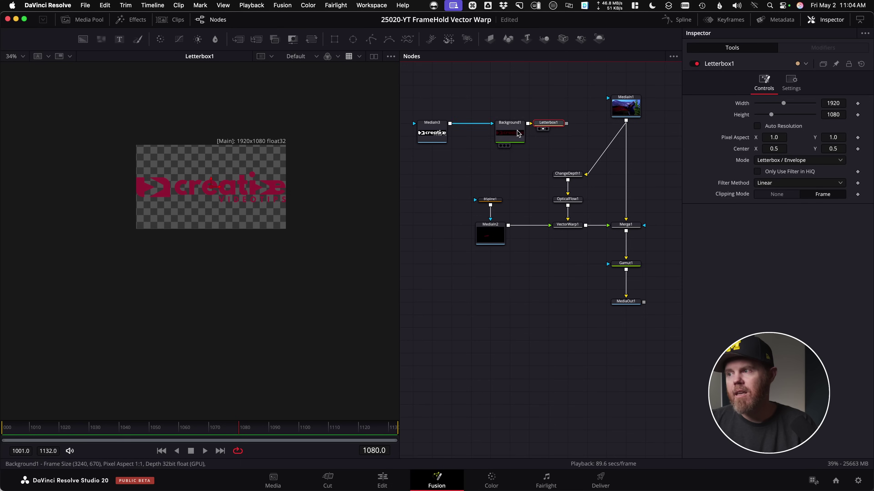
left_click_drag(550, 128, 568, 128)
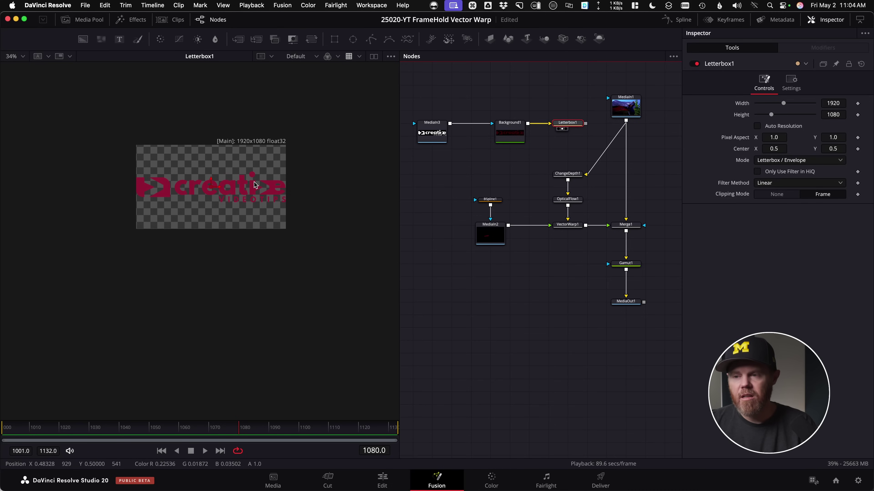
scroll(209, 152, "down", 2)
scroll(208, 152, "right", 1)
scroll(208, 151, "right", 2)
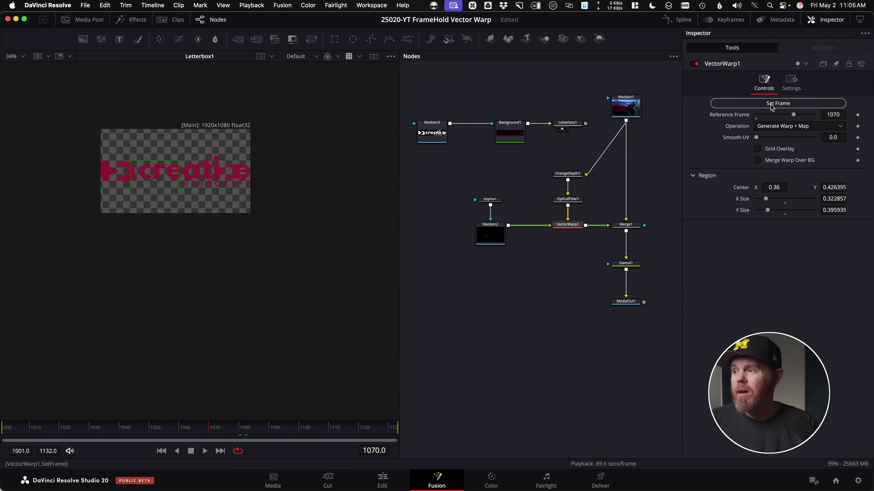
Step: Move Background1 and Letterbox1 below the logo input and view the tent composite
left_click_drag(510, 132, 432, 183)
left_click_drag(556, 133, 419, 261)
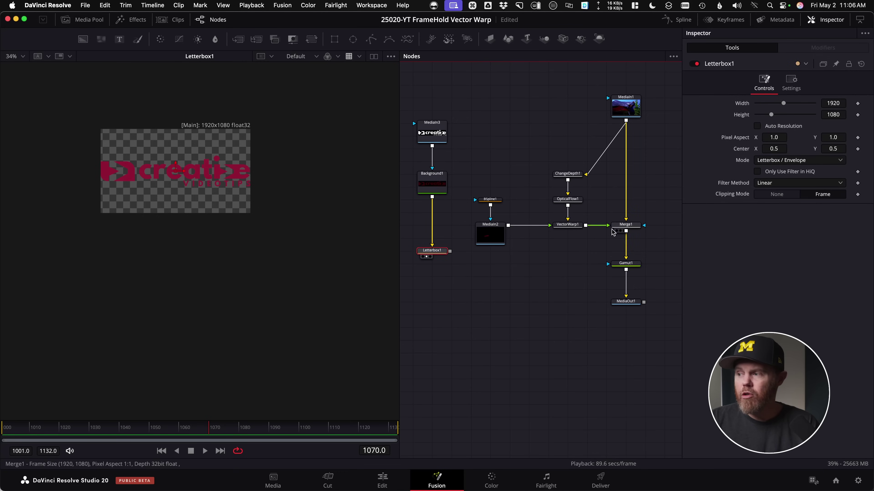
left_click(620, 231)
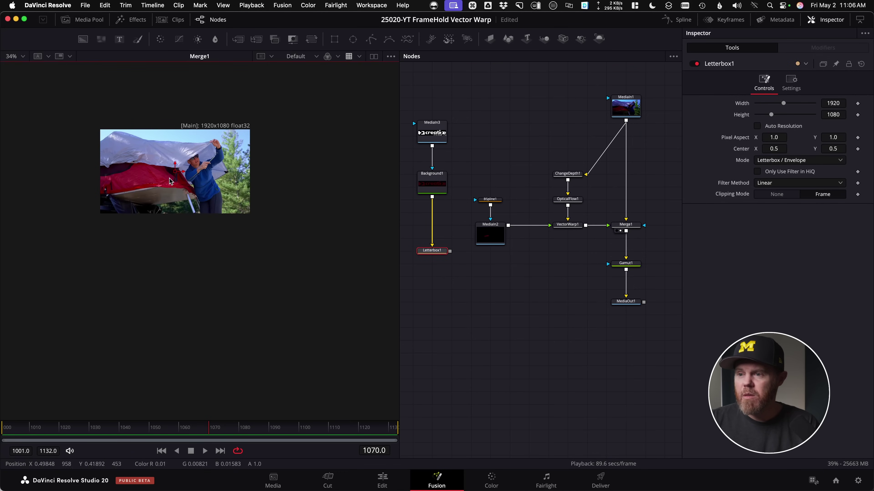
scroll(183, 176, "up", 2)
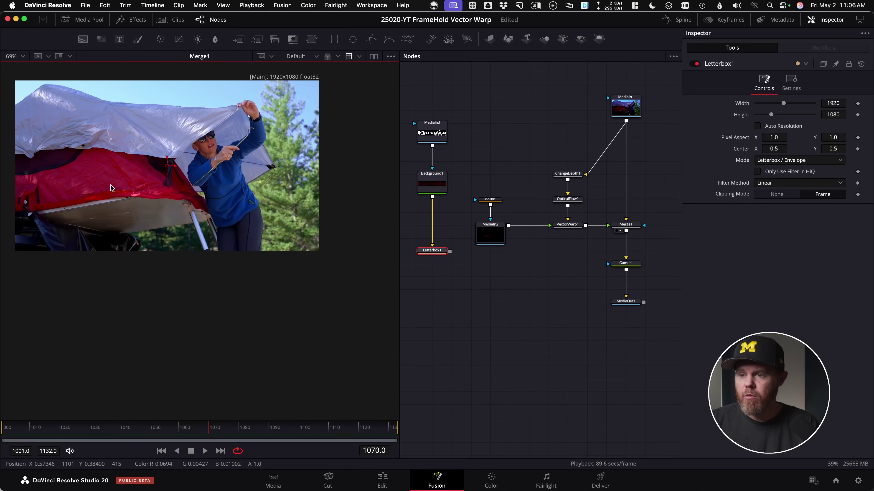
Step: Duplicate VectorWarp1 as VectorWarp1_1 and move its region onto the grey tarp
left_click(567, 224)
key("super+c")
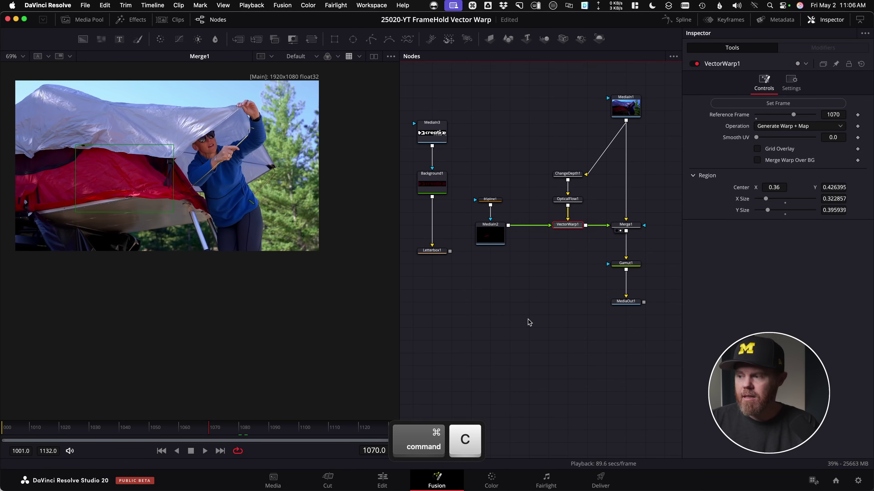
key("cmd+v")
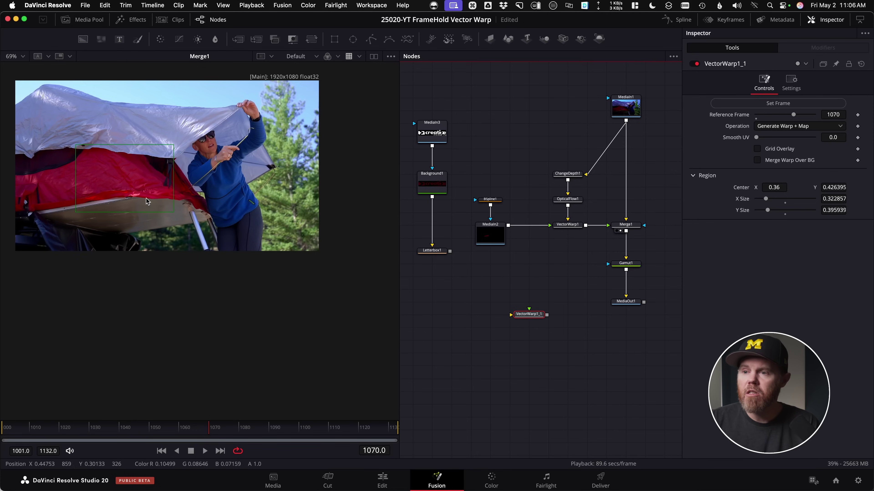
scroll(119, 174, "up", 5)
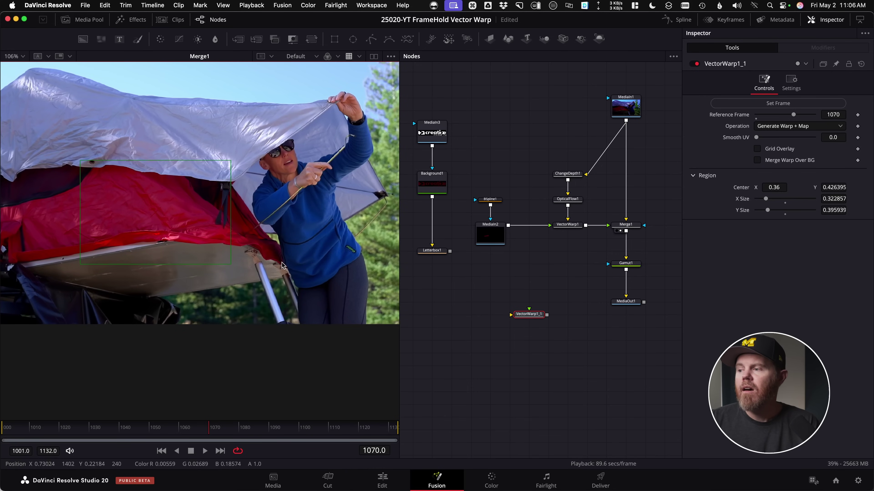
left_click_drag(156, 216, 205, 129)
scroll(205, 129, "down", 5)
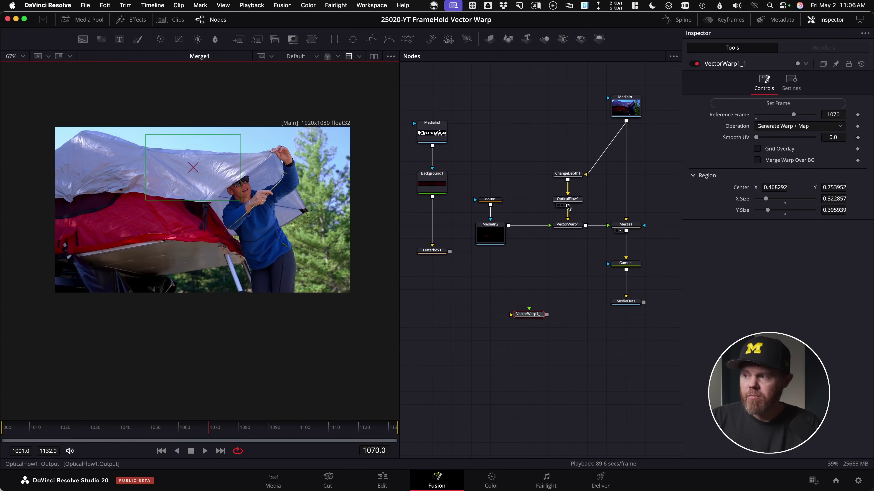
Step: Wire OpticalFlow1 and Letterbox1 into VectorWarp1_1 and enable Merge Warp Over BG
left_click_drag(569, 205, 503, 317)
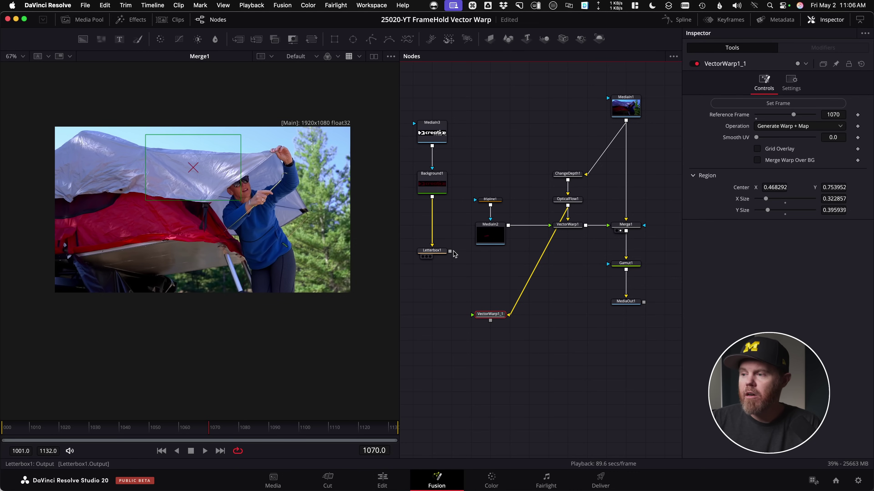
left_click_drag(450, 252, 472, 315)
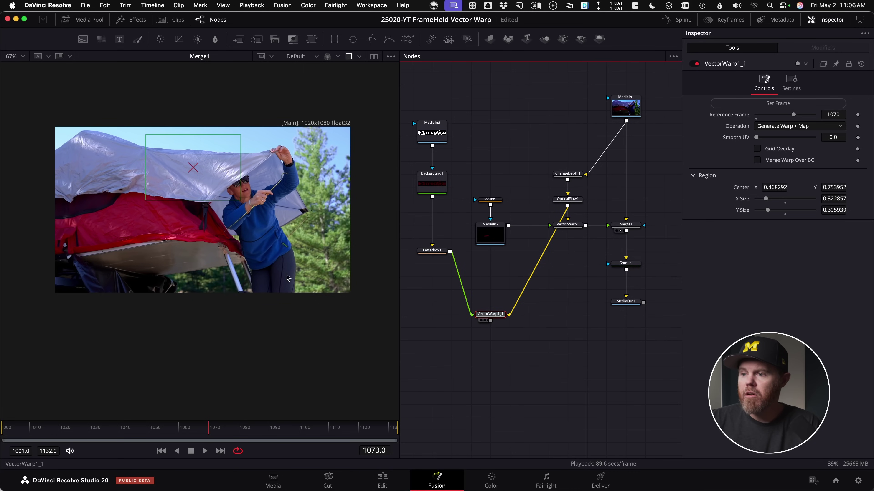
key("1")
scroll(292, 257, "down", 2)
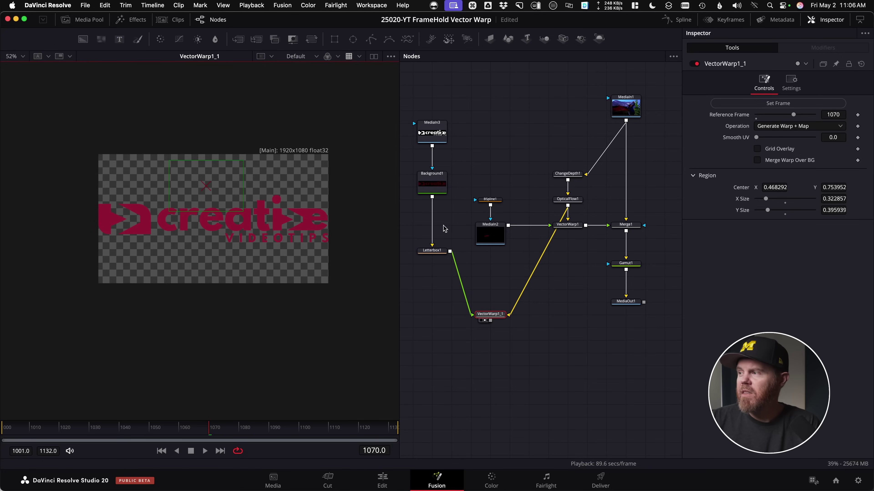
left_click(773, 161)
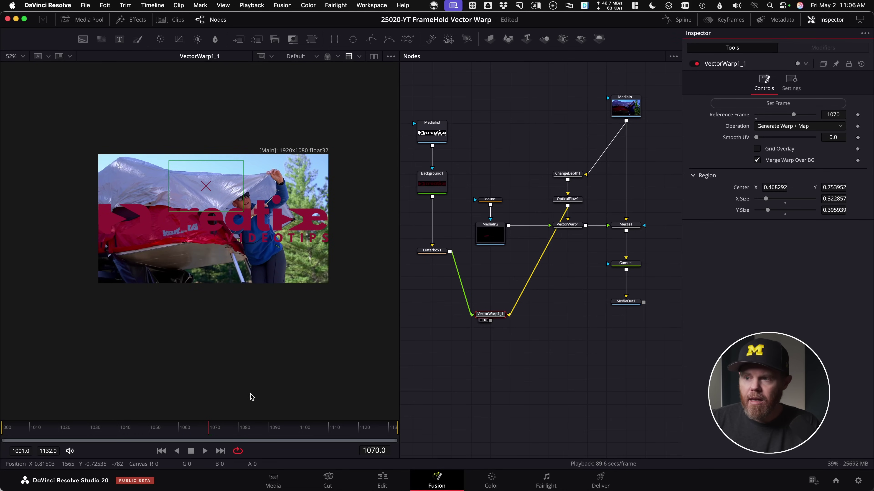
scroll(220, 225, "up", 3)
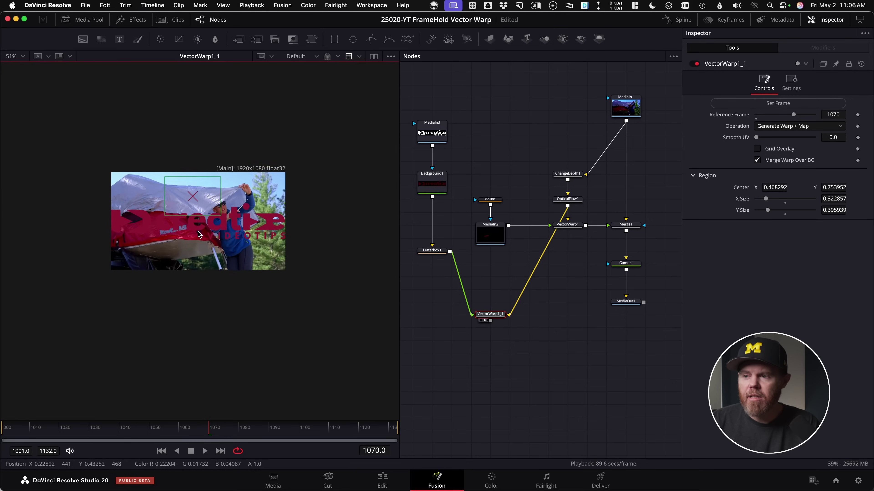
Step: Add a Transform node (xf) after Letterbox1 and tidy the node layout
left_click_drag(436, 251, 437, 237)
scroll(454, 247, "left", 3)
scroll(474, 278, "up", 2)
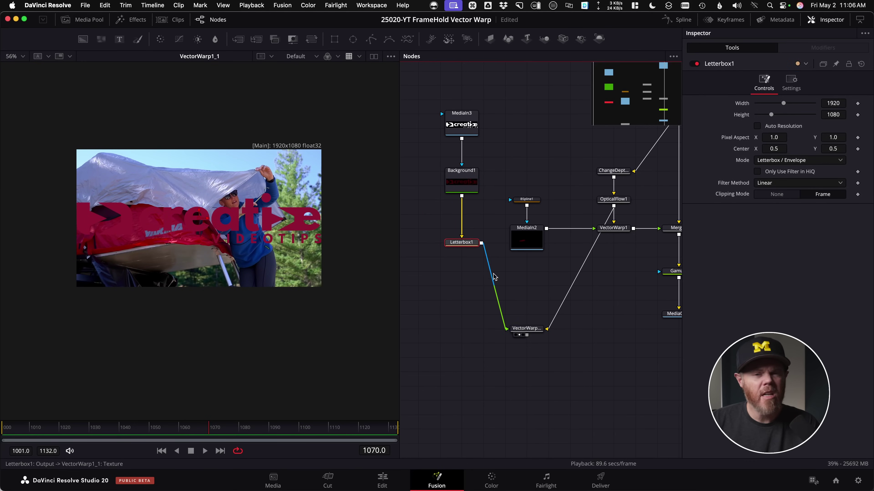
scroll(365, 269, "up", 5)
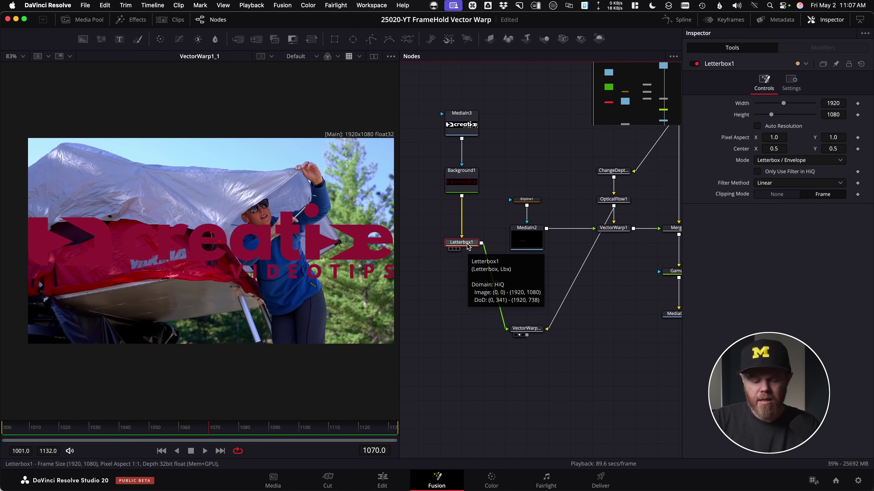
key("shift+space")
type("xf")
key("Return")
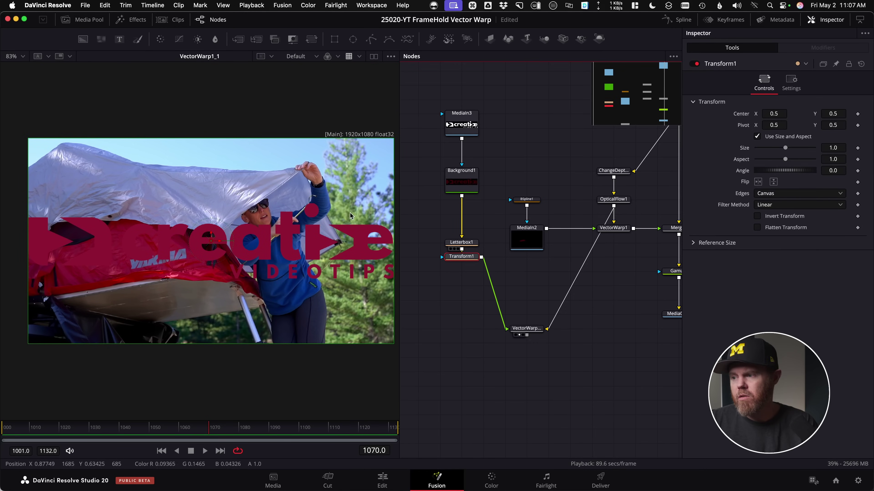
left_click_drag(467, 260, 467, 290)
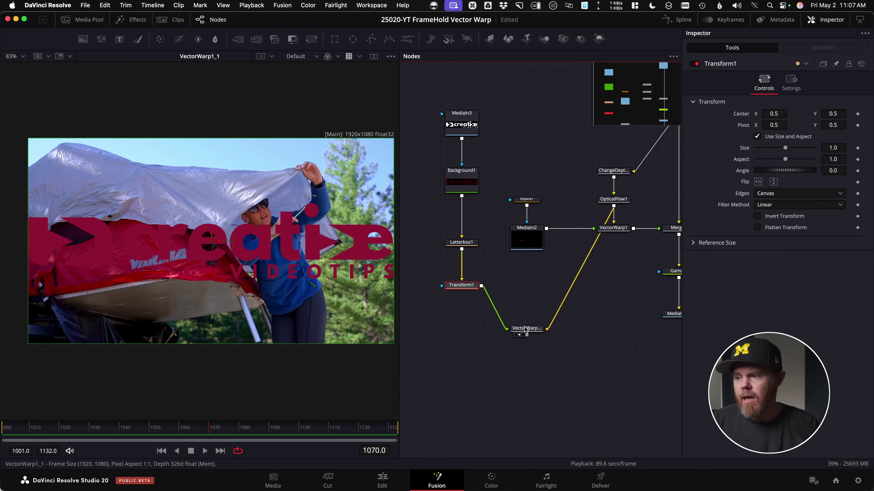
scroll(261, 282, "down", 2)
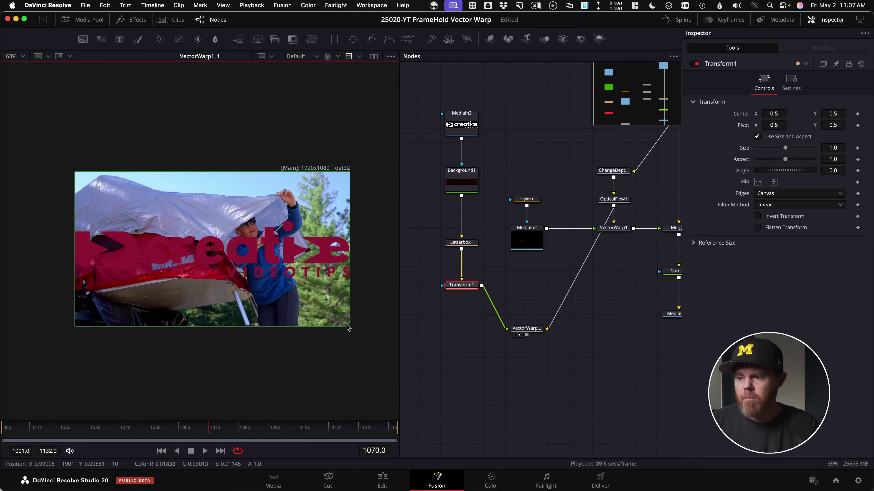
Step: Shrink the logo to size 0.240438 and centre it on the tent fabric at 0.498, 0.775
left_click_drag(348, 327, 274, 272)
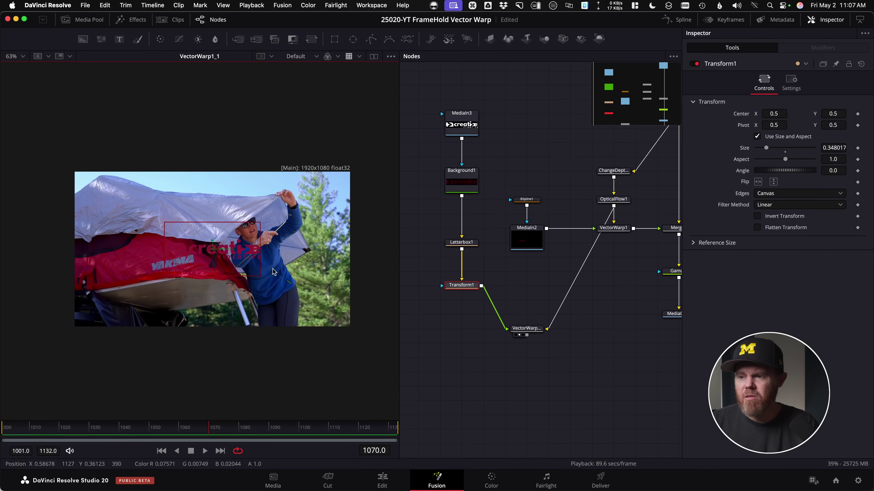
left_click_drag(223, 247, 200, 221)
scroll(222, 213, "up", 7)
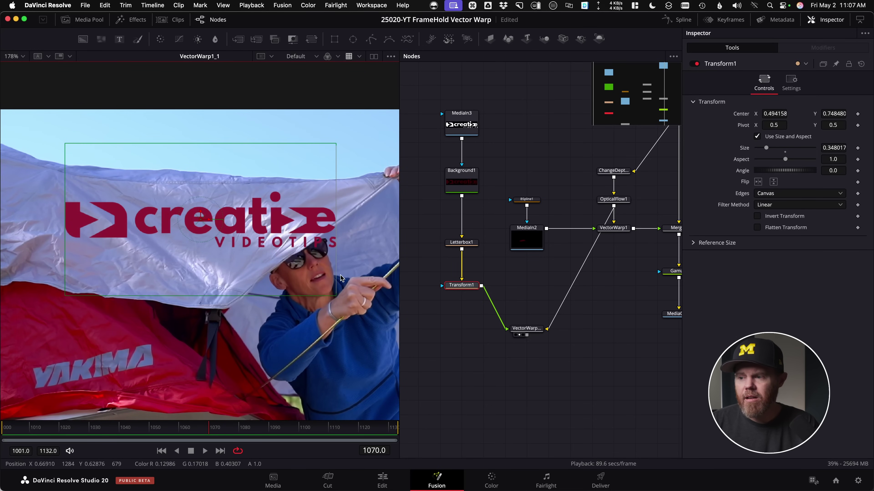
left_click_drag(325, 297, 298, 274)
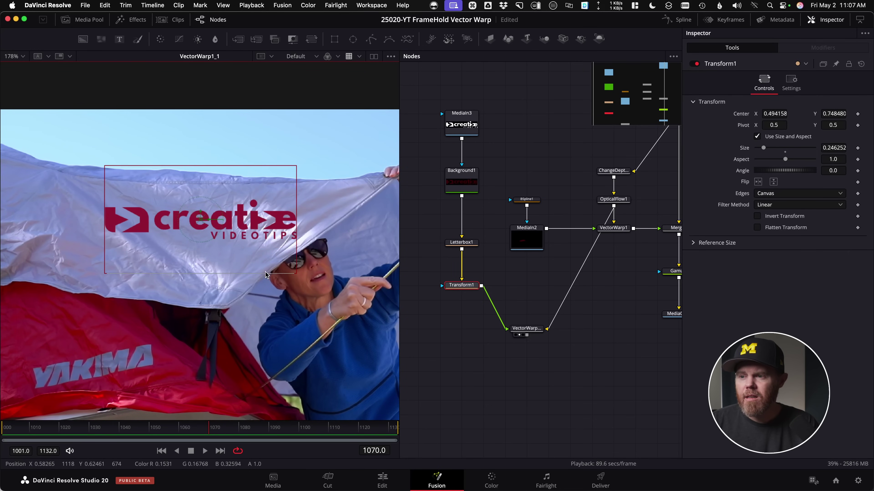
mouse_move(202, 219)
left_mouse_down()
mouse_move(222, 219)
mouse_move(221, 210)
mouse_move(204, 210)
left_mouse_up()
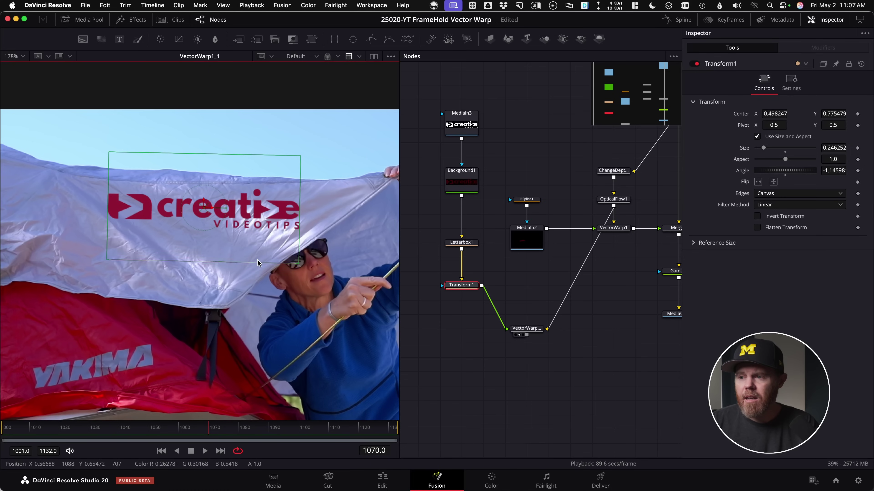
left_click_drag(298, 268, 295, 266)
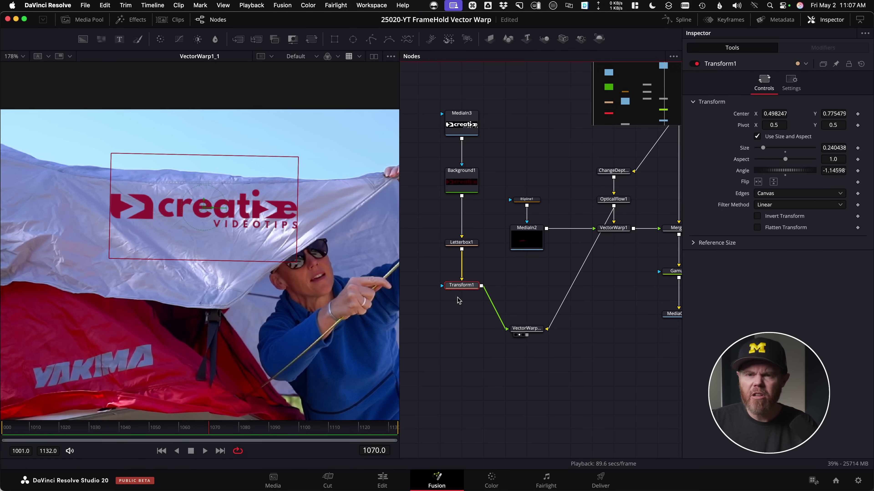
Step: Add a Warper node after Transform1 via the 'warp' search, keeping Warp Mode on Curves
key("shift+space")
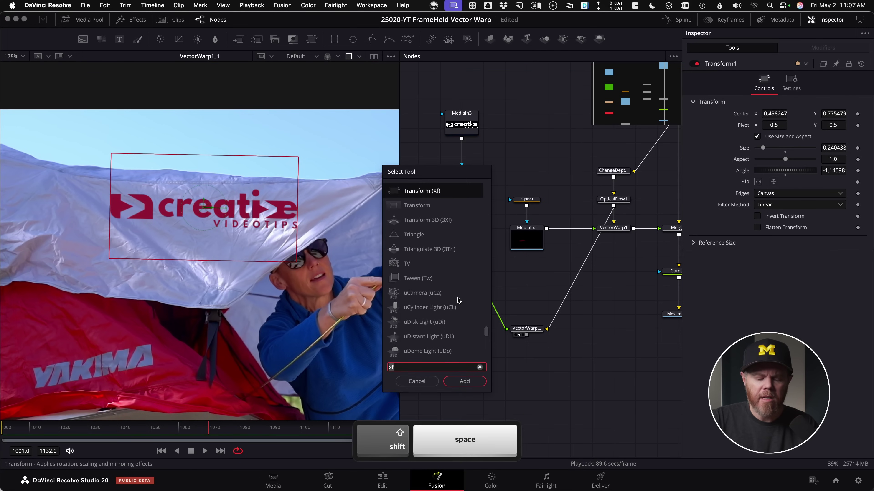
type("warr")
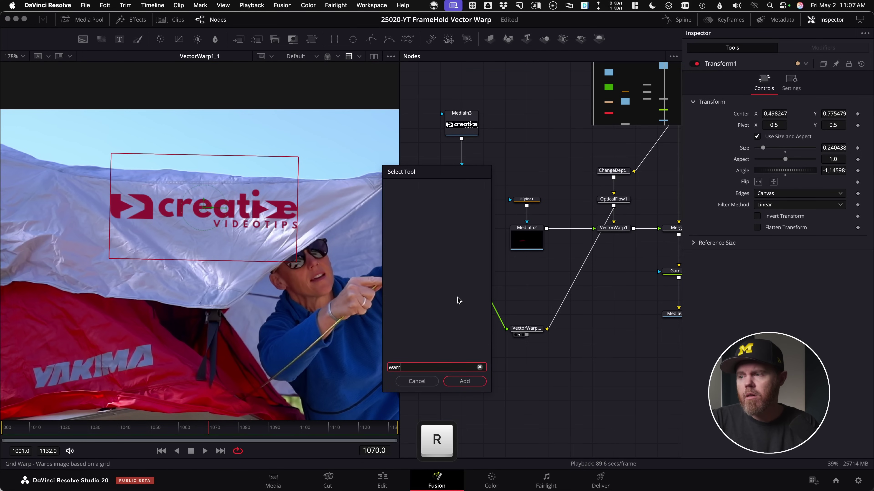
key("BackSpace")
type("p")
key("Down")
key("Down")
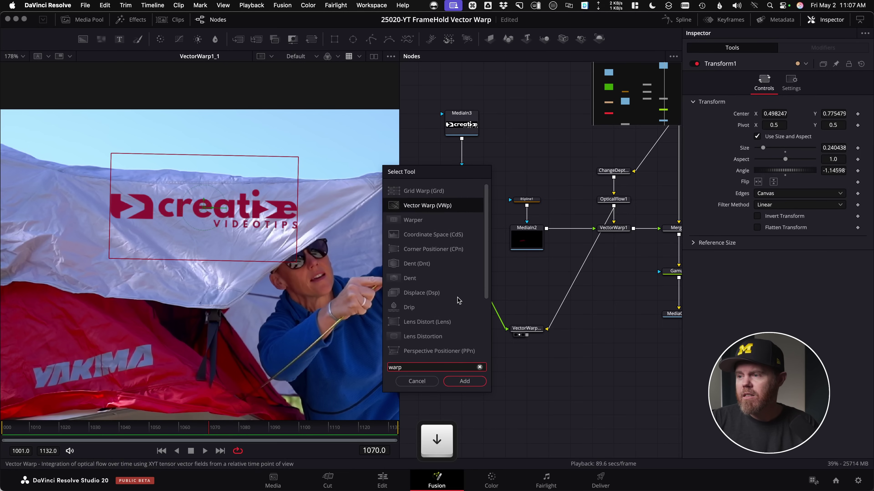
key("Return")
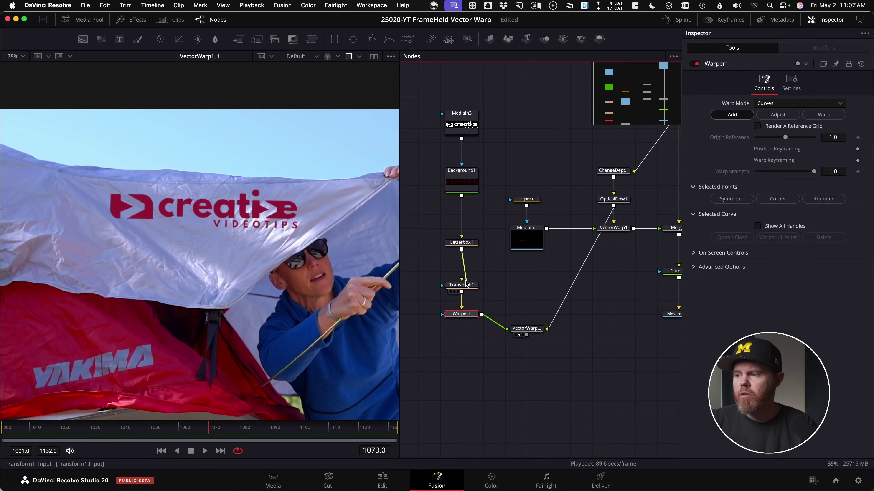
left_click_drag(470, 290, 470, 276)
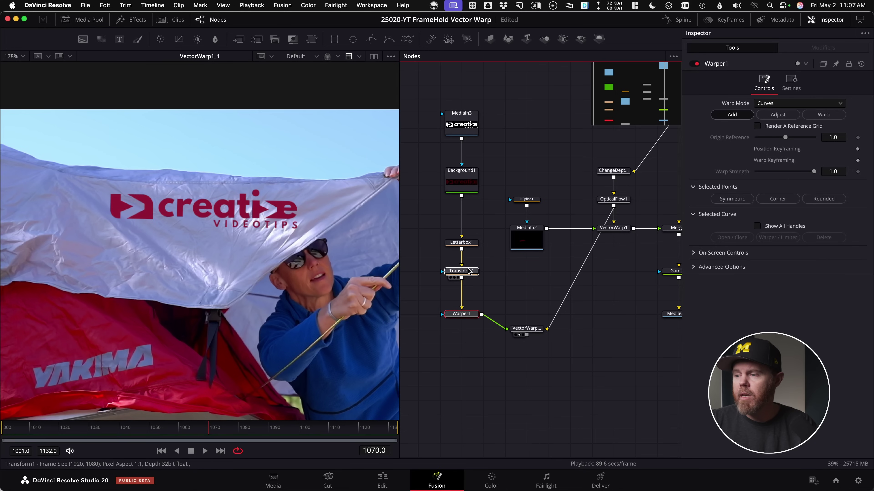
left_click(461, 314)
left_click(769, 103)
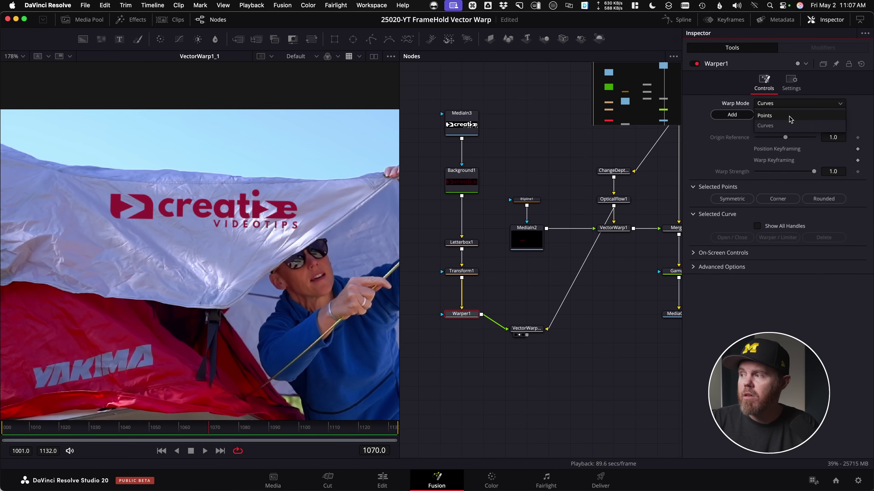
left_click(770, 114)
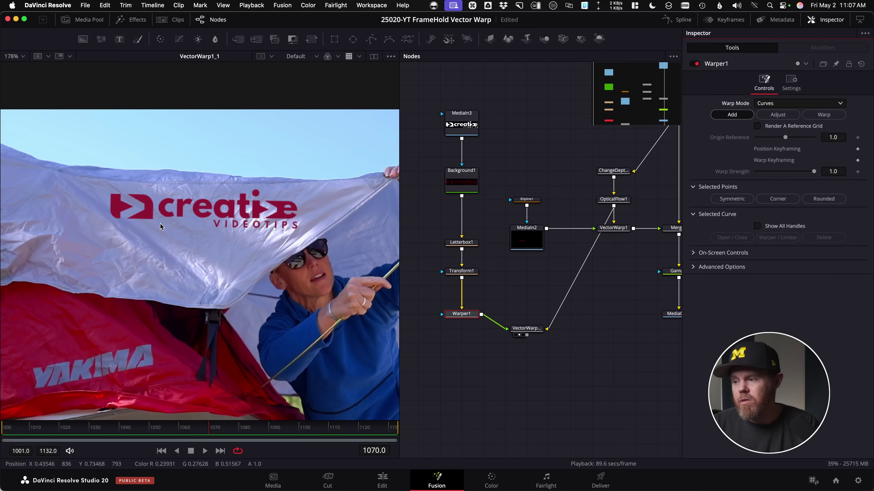
Step: Draw an open warp curve along the logo's top, bending its right end downward
mouse_move(70, 205)
left_mouse_down()
mouse_move(318, 210)
mouse_move(351, 203)
left_mouse_up()
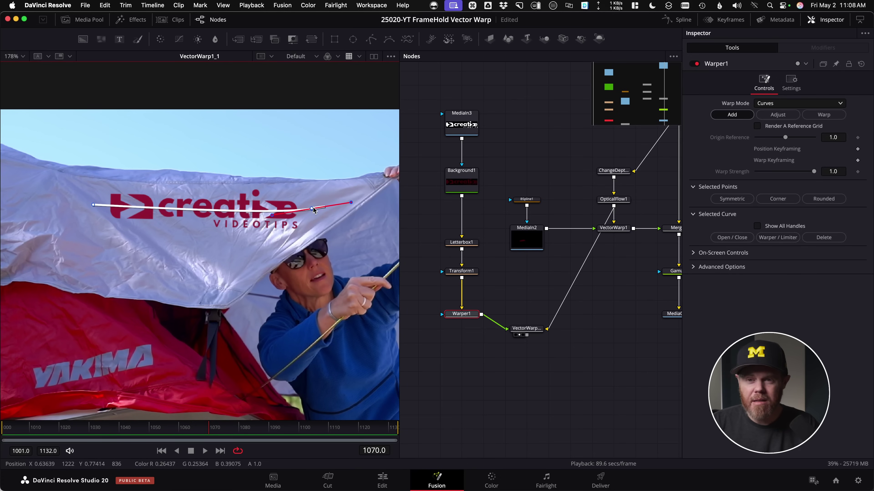
left_click_drag(314, 207, 341, 225)
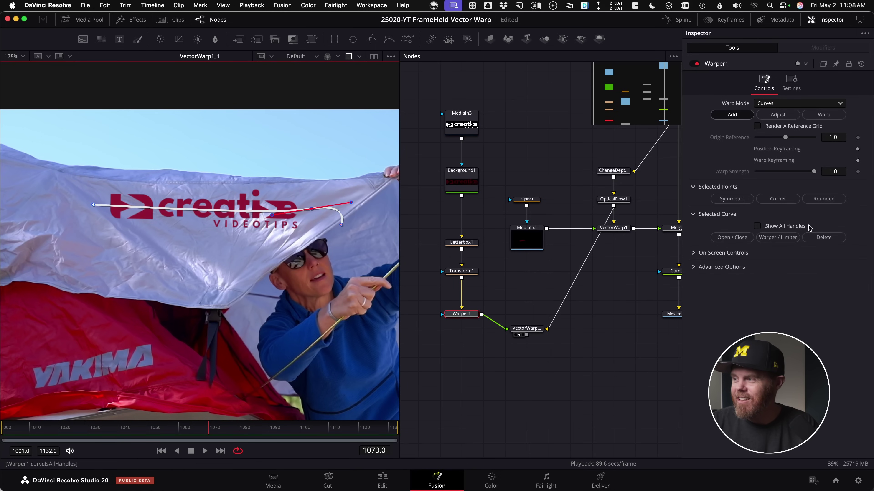
left_click(732, 237)
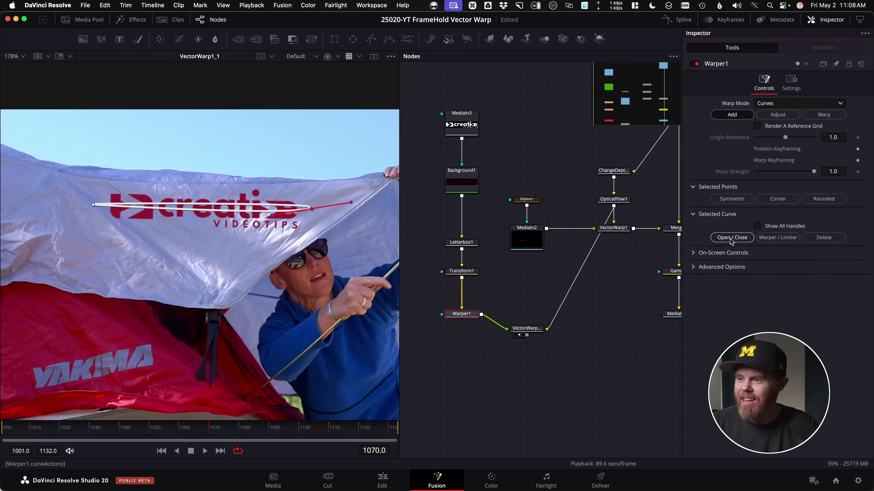
left_click(732, 239)
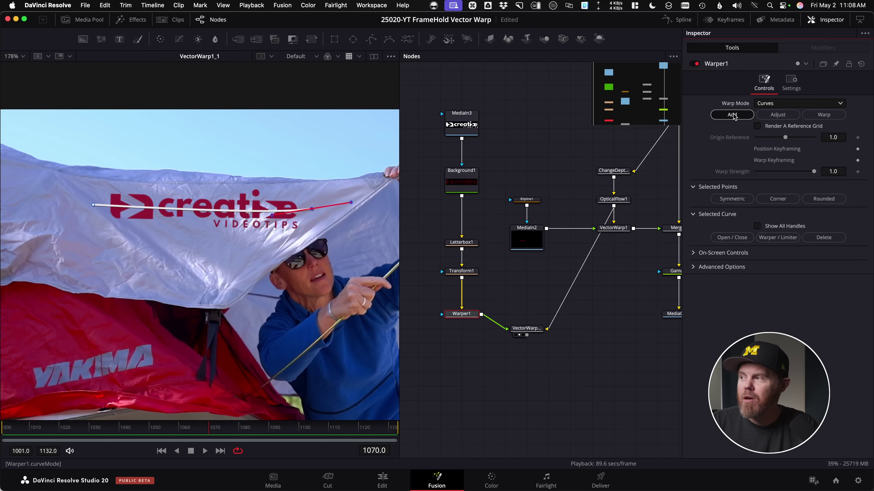
Step: Switch the Warper to Warp and pull the curve's tangent handles so the logo sags with the fabric
left_click(828, 116)
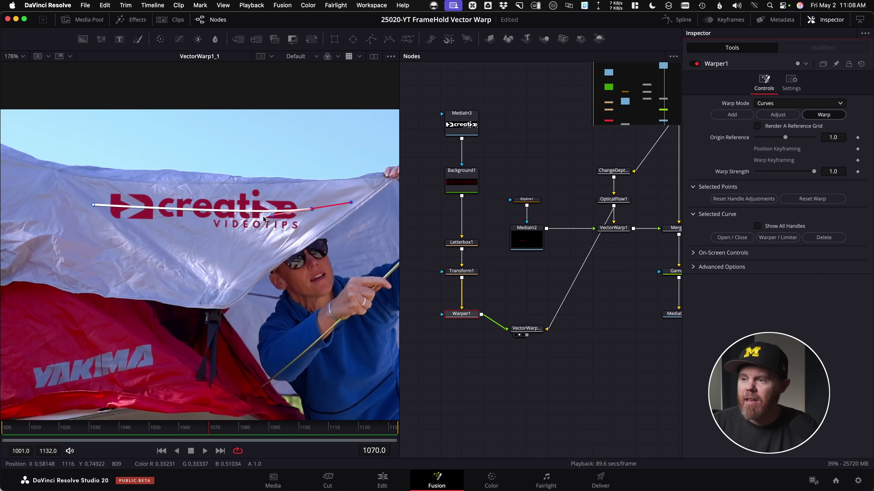
left_click_drag(272, 216, 270, 221)
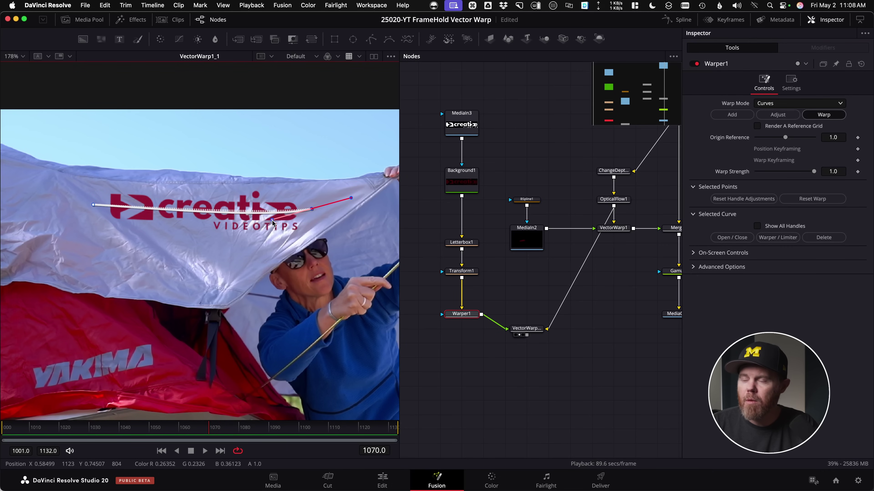
left_click(93, 204)
mouse_move(96, 207)
left_mouse_down()
mouse_move(151, 210)
mouse_move(128, 217)
mouse_move(93, 205)
left_mouse_up()
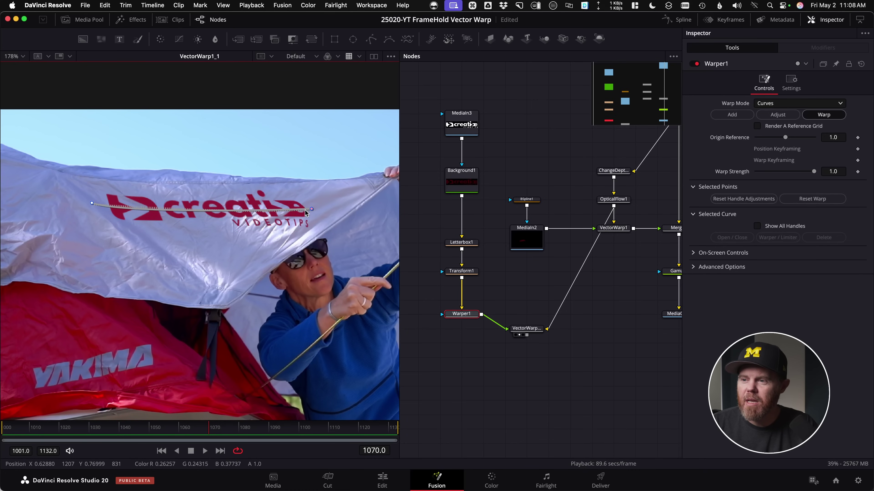
key("super+z")
left_click(310, 209)
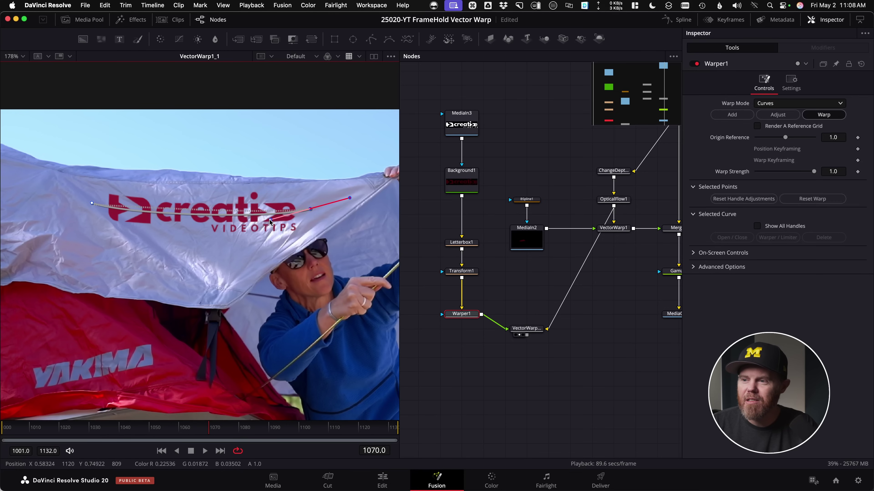
left_click(92, 203)
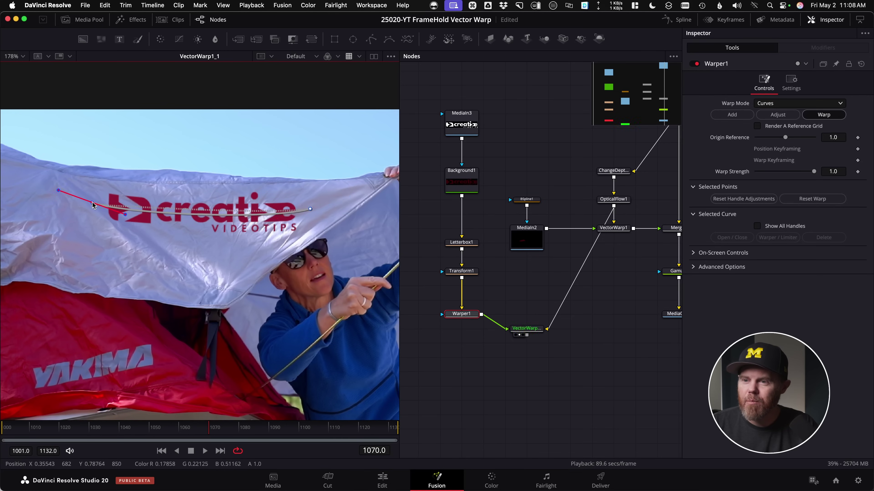
left_click_drag(124, 215, 122, 214)
left_click(119, 204)
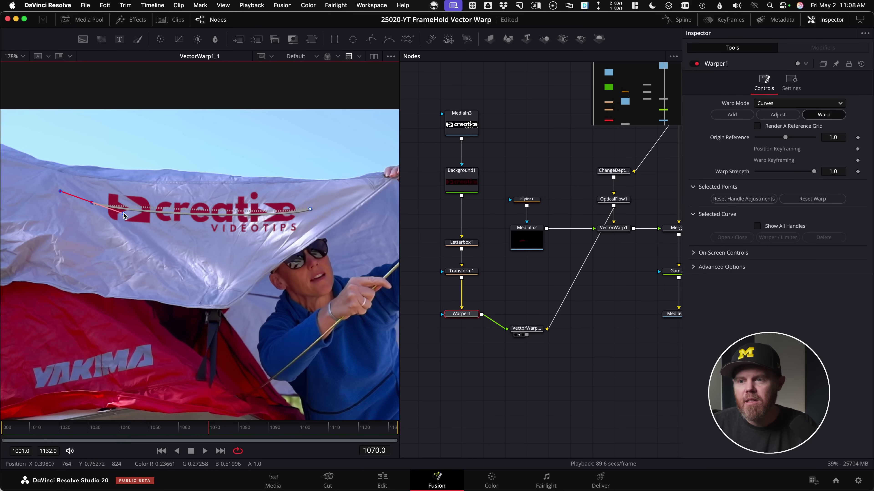
left_click_drag(123, 214, 125, 214)
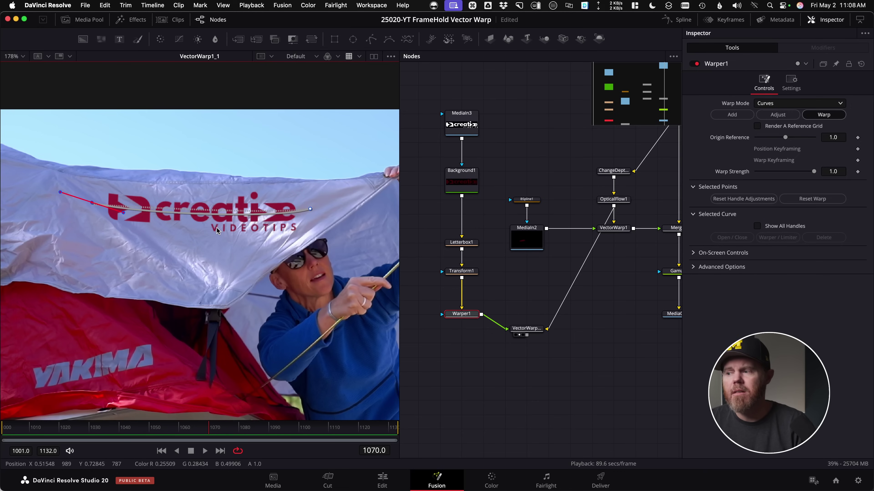
left_click(571, 385)
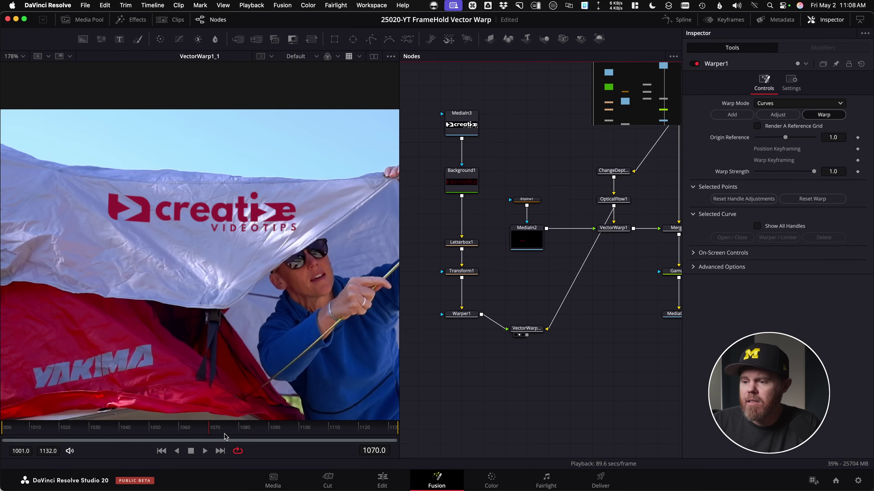
Step: Scrub to check the logo, widen the vector warp region, and align VectorWarp with Warper1
left_click_drag(225, 436, 353, 446)
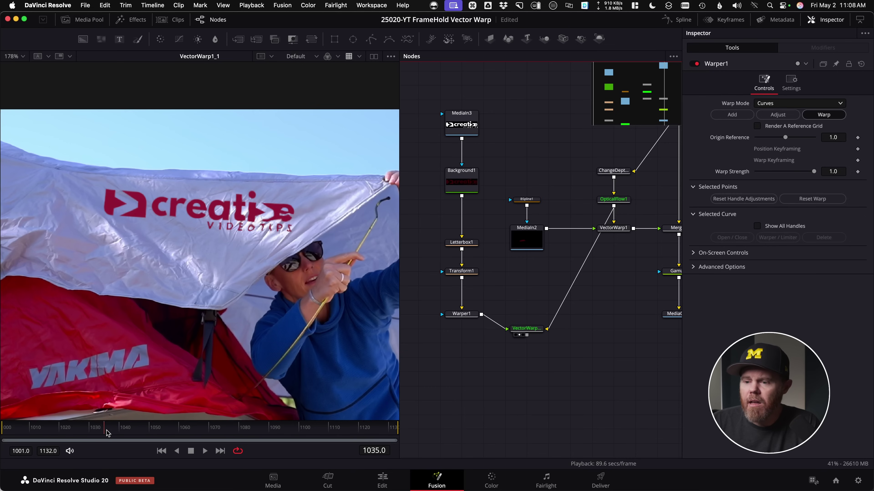
left_click_drag(107, 433, 60, 433)
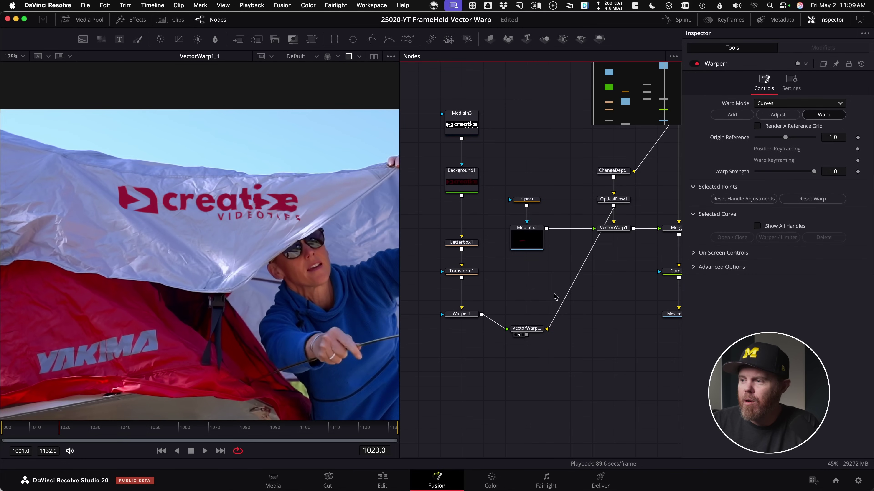
left_click(526, 328)
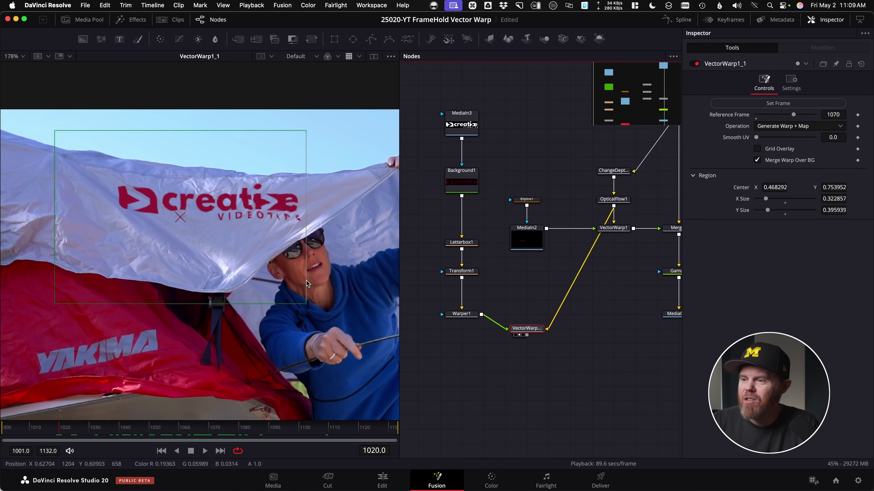
left_click_drag(307, 284, 346, 289)
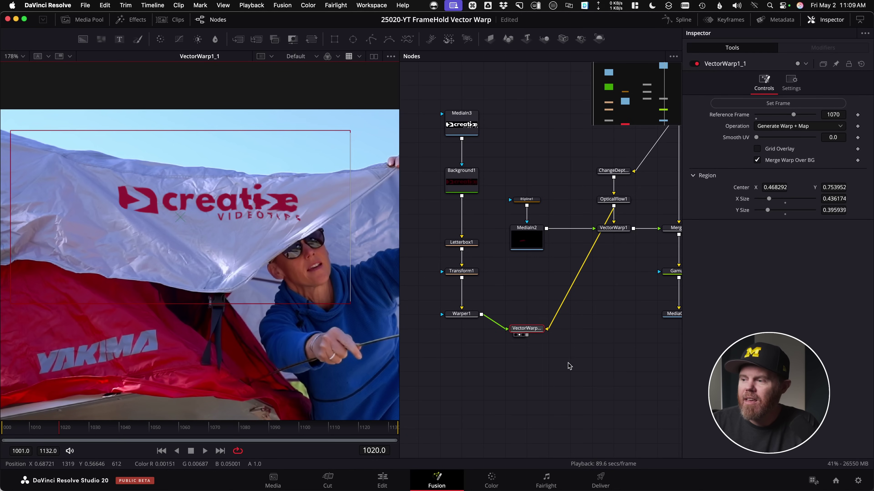
left_click_drag(533, 329, 533, 314)
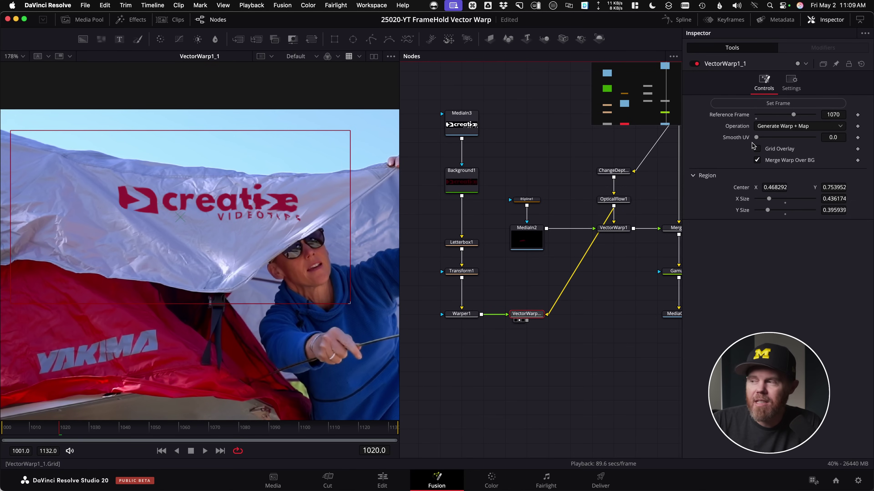
Step: Raise Smooth UV to 5.0 and play back from an earlier frame to check the warp
left_click_drag(756, 138, 766, 139)
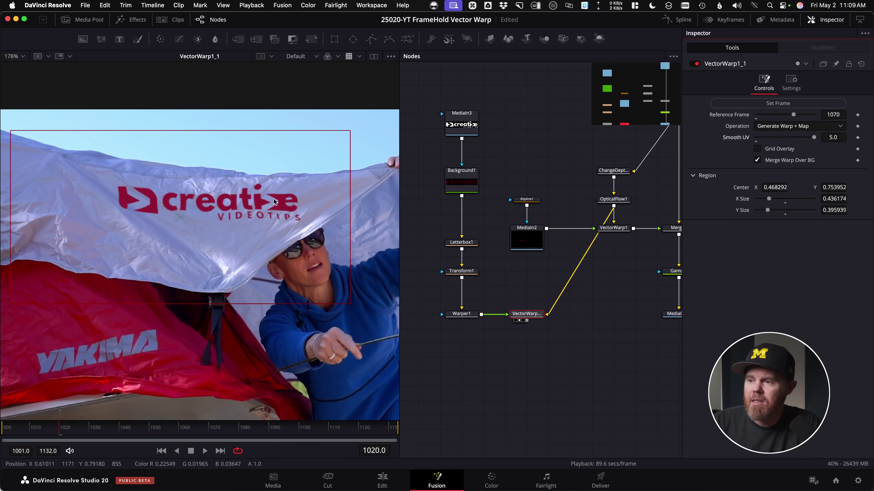
scroll(246, 205, "up", 5)
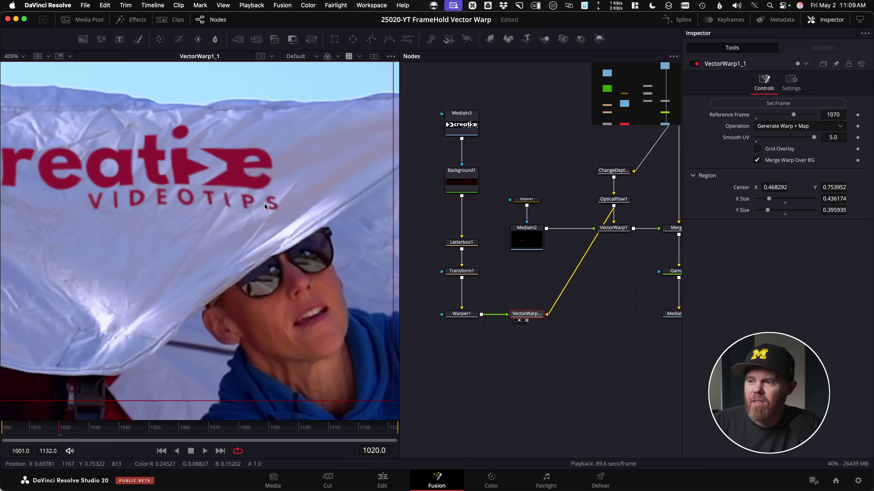
scroll(269, 210, "down", 5)
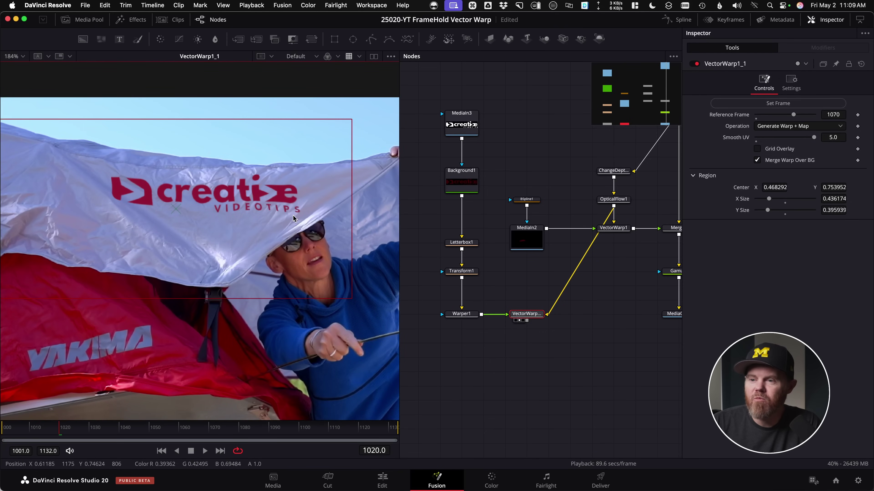
left_click_drag(233, 436, 156, 428)
key("space")
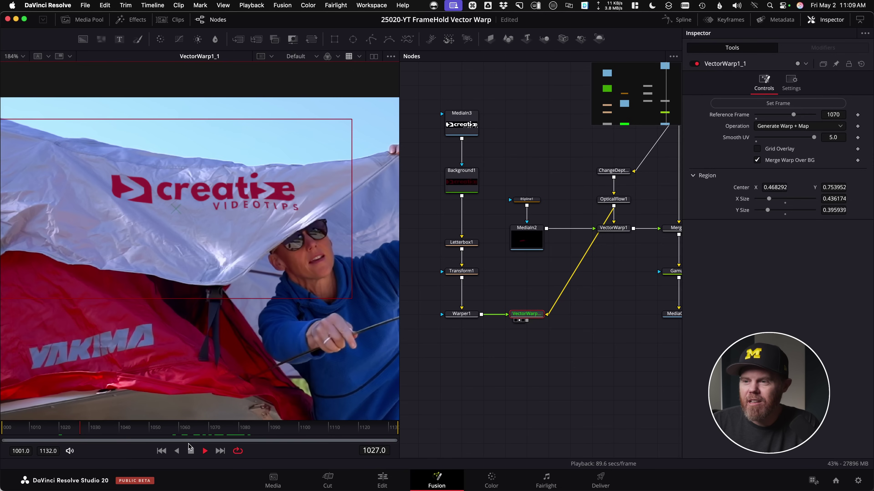
key("space")
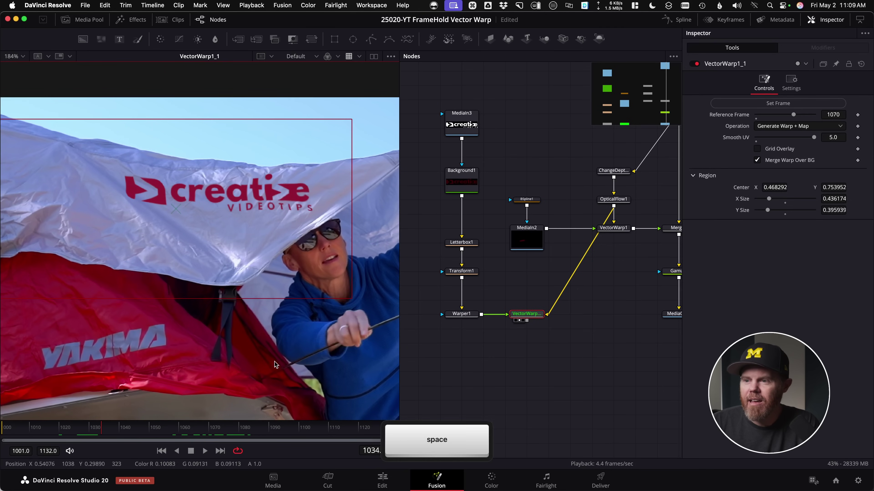
scroll(243, 260, "down", 3)
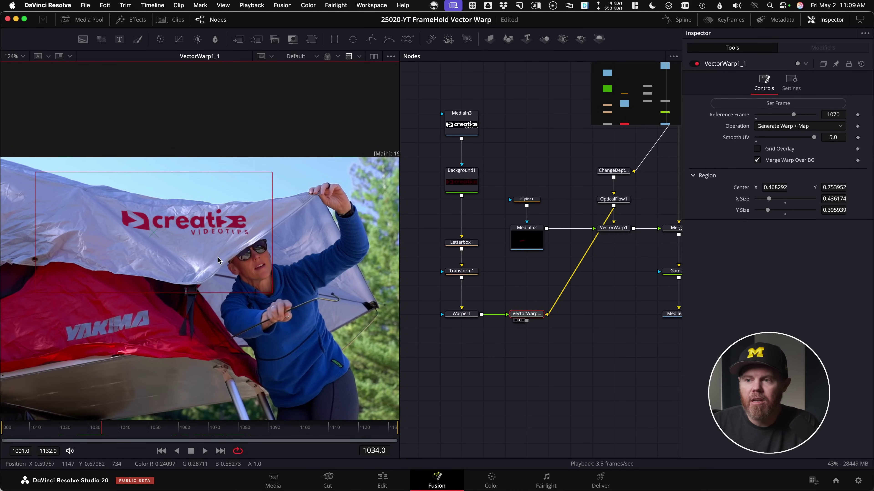
Step: Move the Gamut1 and MediaOut1 nodes lower in the node graph
scroll(219, 261, "up", 8)
scroll(205, 205, "down", 3)
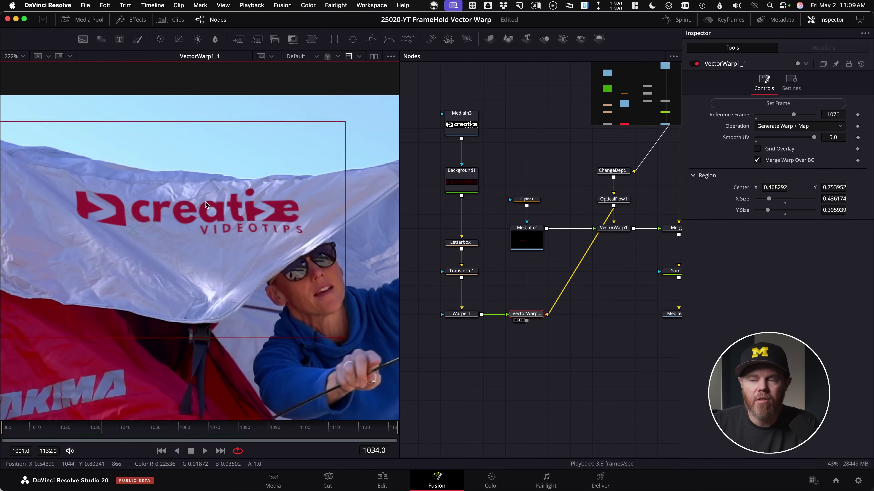
scroll(630, 344, "right", 5)
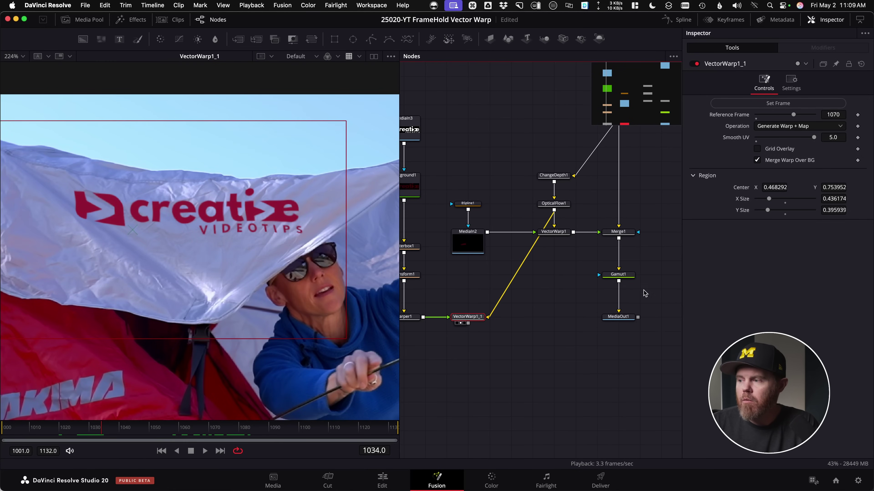
left_click_drag(600, 265, 634, 353)
scroll(612, 354, "left", 5)
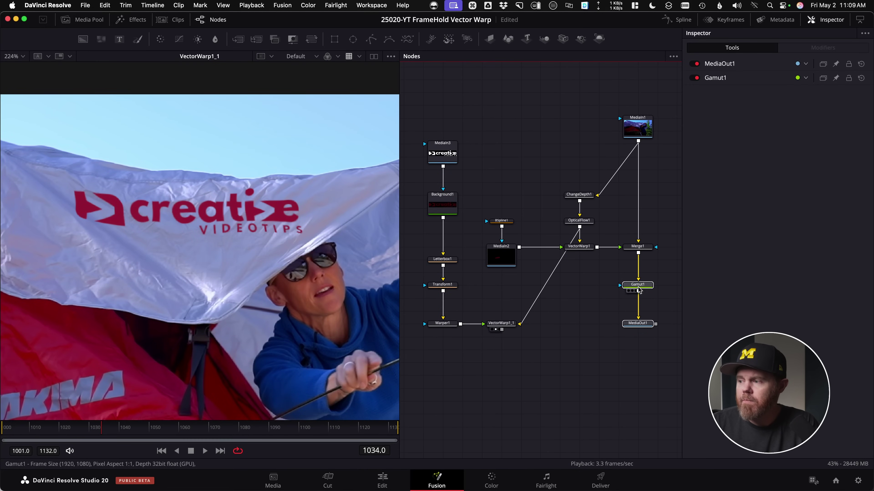
left_click_drag(638, 290, 638, 381)
Step: Turn off Merge Warp Over BG on VectorWarp1_1 and scrub to review the isolated logo
left_click(501, 324)
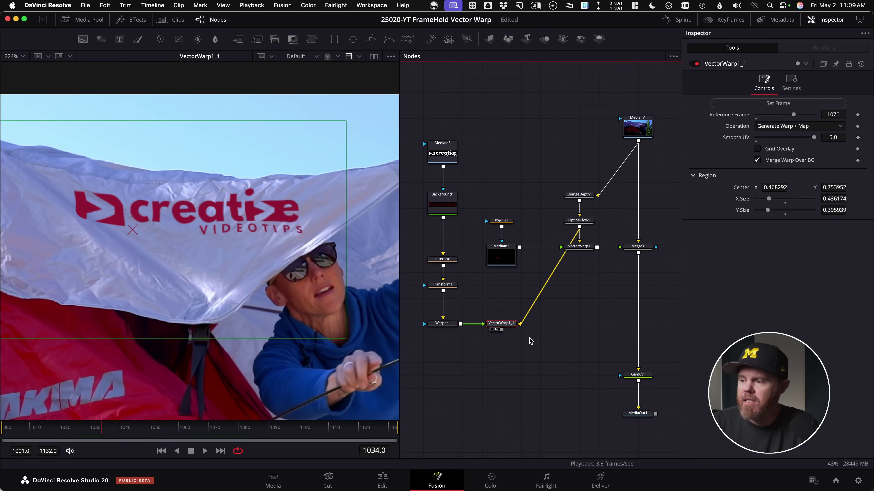
left_click(769, 161)
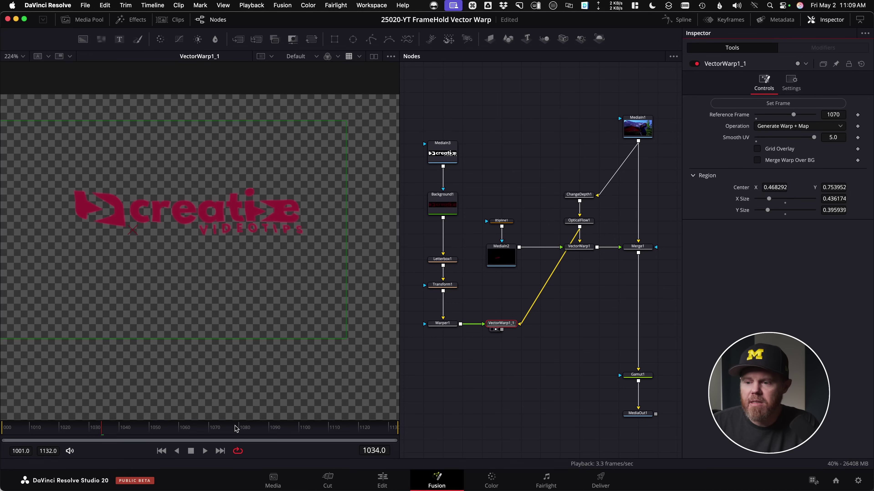
left_click_drag(161, 432, 191, 438)
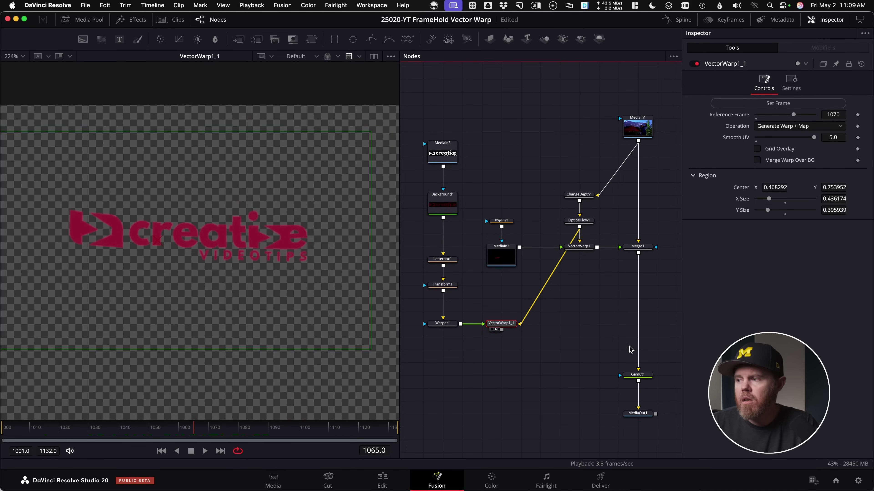
scroll(602, 346, "right", 3)
scroll(602, 346, "up", 1)
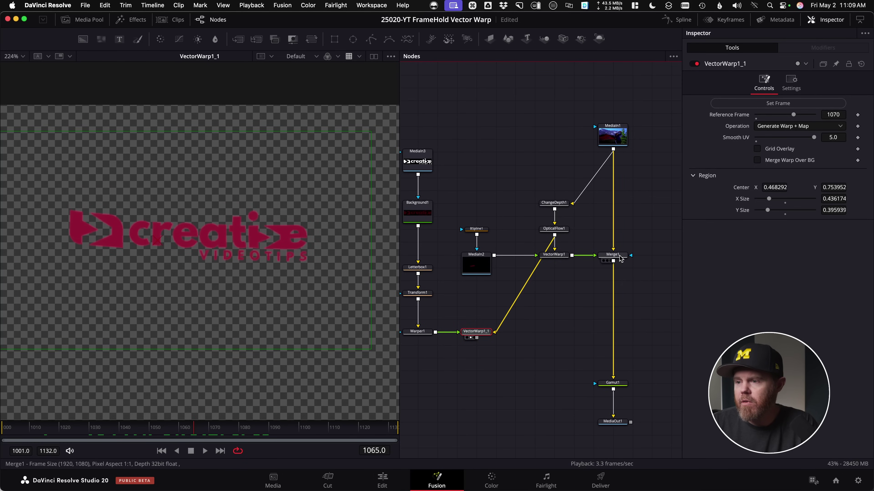
Step: Add a Merge2 node after Merge1 and connect VectorWarp1_1's output to its foreground input
left_click(604, 261)
scroll(289, 233, "down", 5)
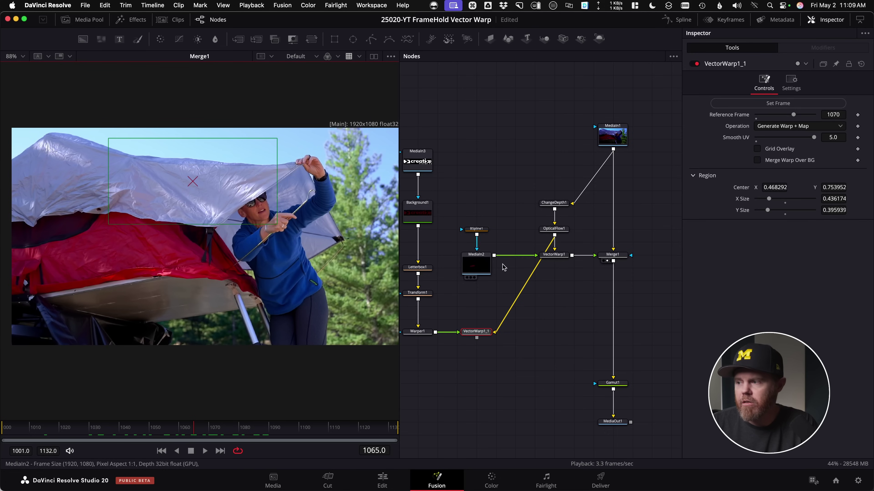
left_click(608, 256)
key("shift+space")
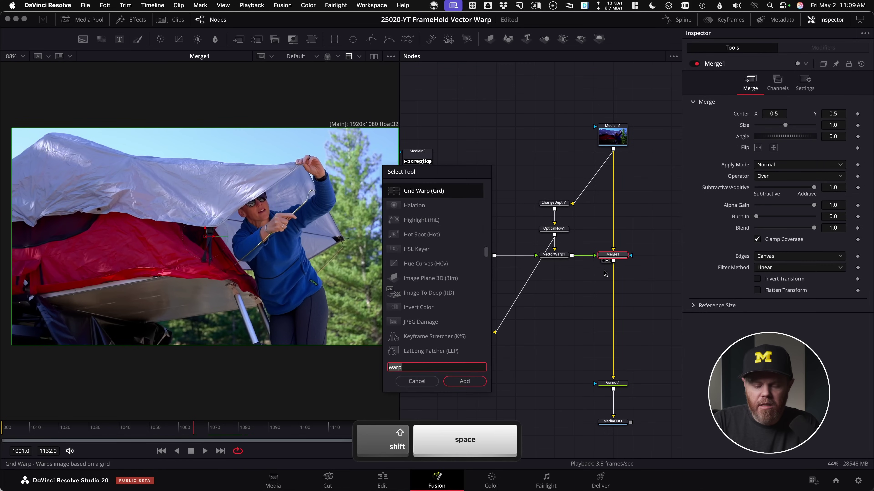
type("merge")
key("Return")
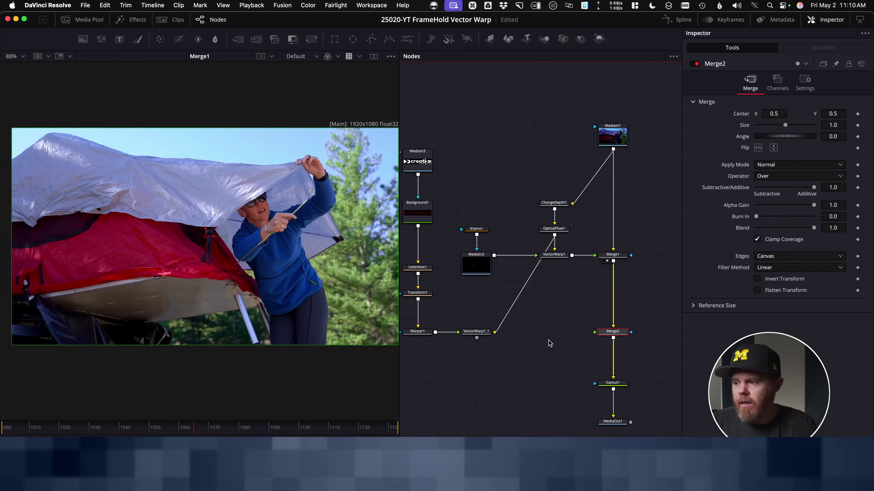
left_click_drag(476, 337, 594, 332)
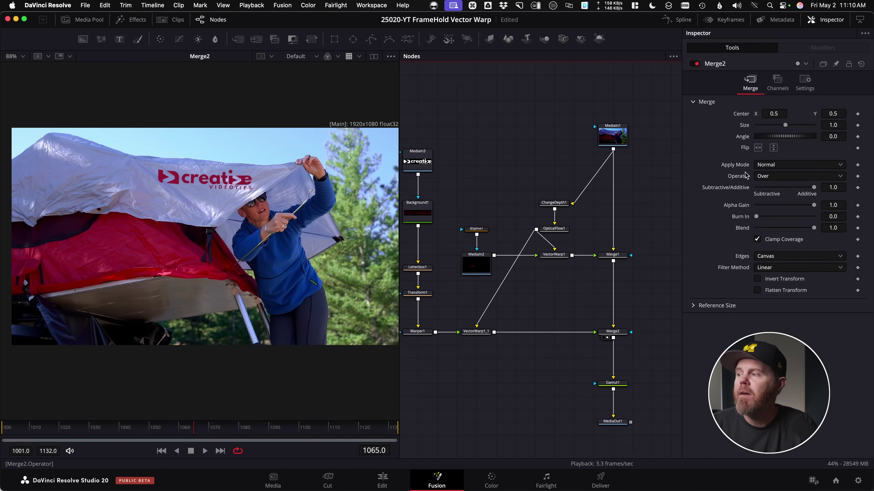
left_click(803, 166)
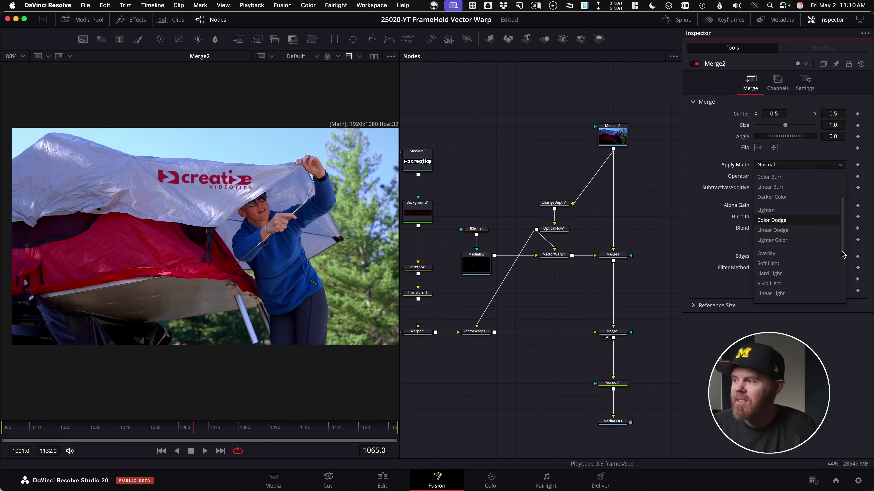
Step: Set Merge2's Apply Mode to Overlay and zoom the viewer to inspect the blended logo
scroll(785, 215, "down", 5)
left_click(775, 236)
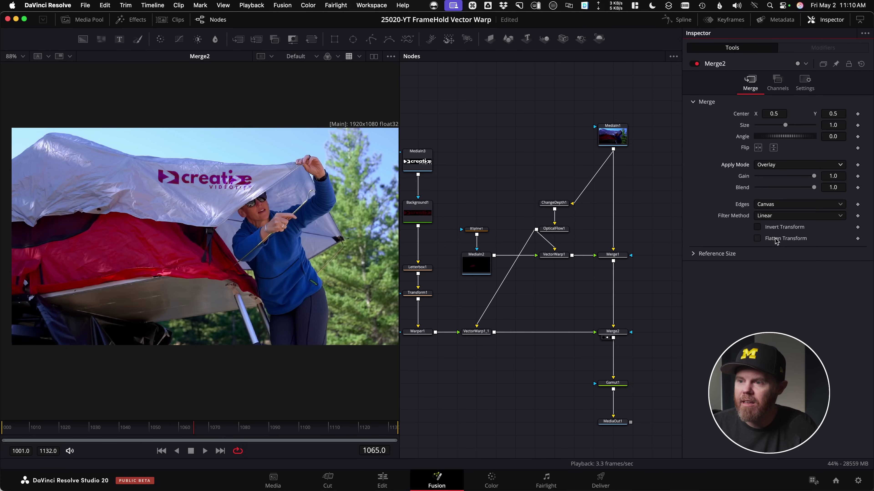
scroll(192, 176, "up", 5)
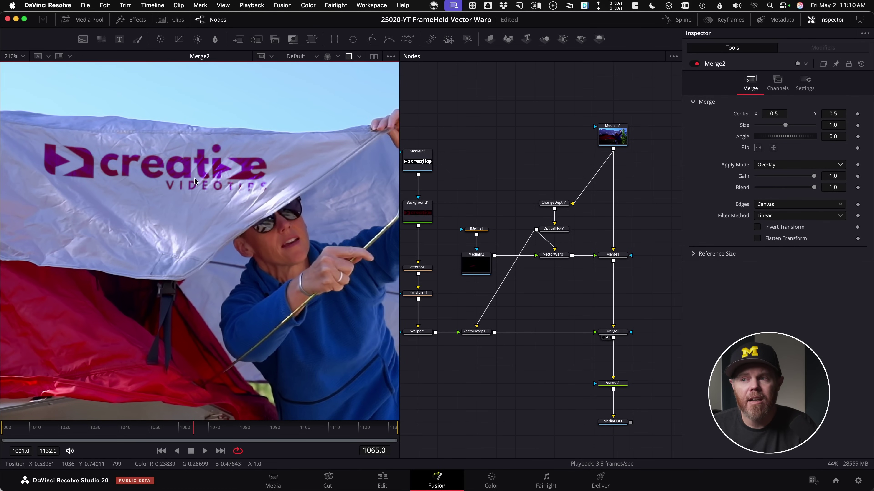
scroll(194, 173, "up", 1)
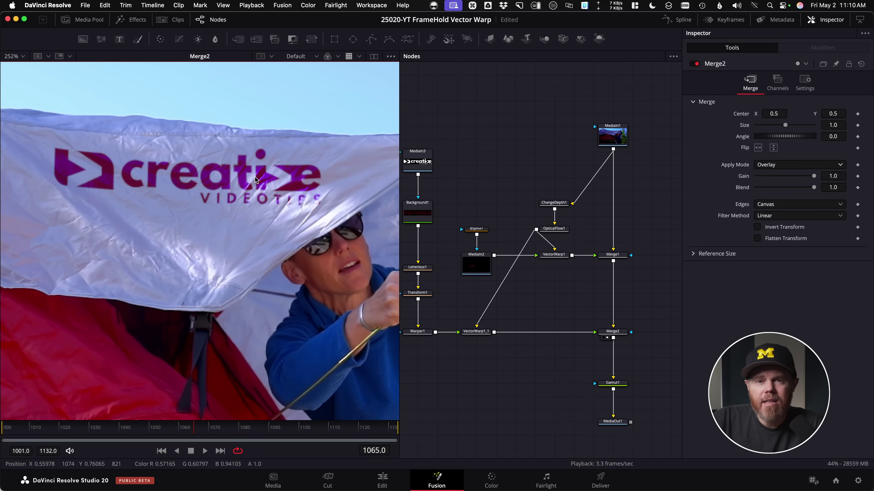
scroll(259, 182, "down", 2)
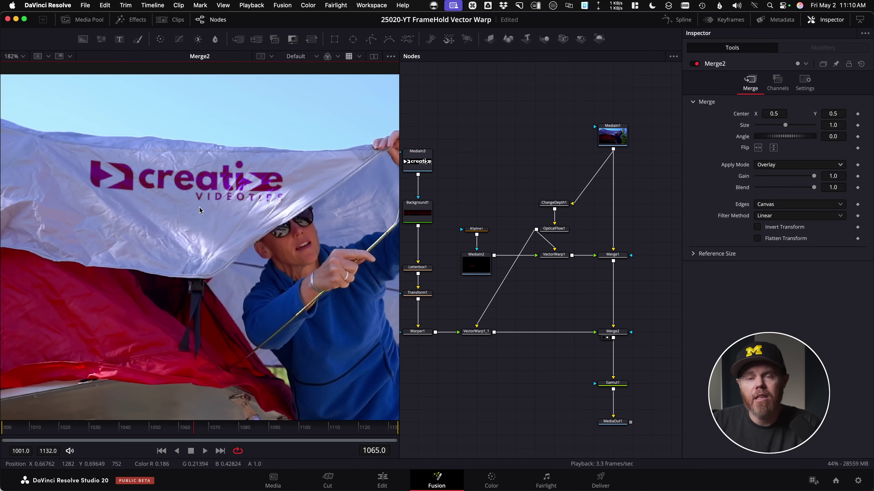
scroll(172, 193, "down", 2)
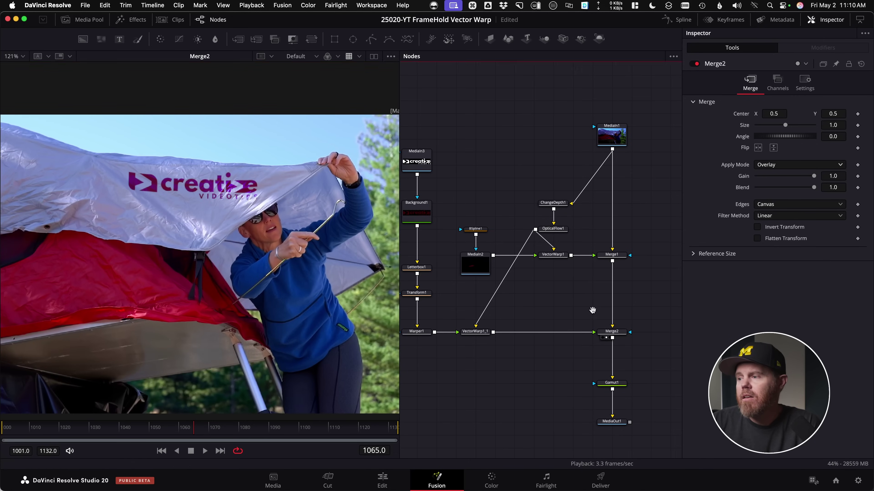
Step: Insert a BrightnessContrast1 node between Merge1 and Merge2 with Saturation lowered to 0.0
left_click(623, 248)
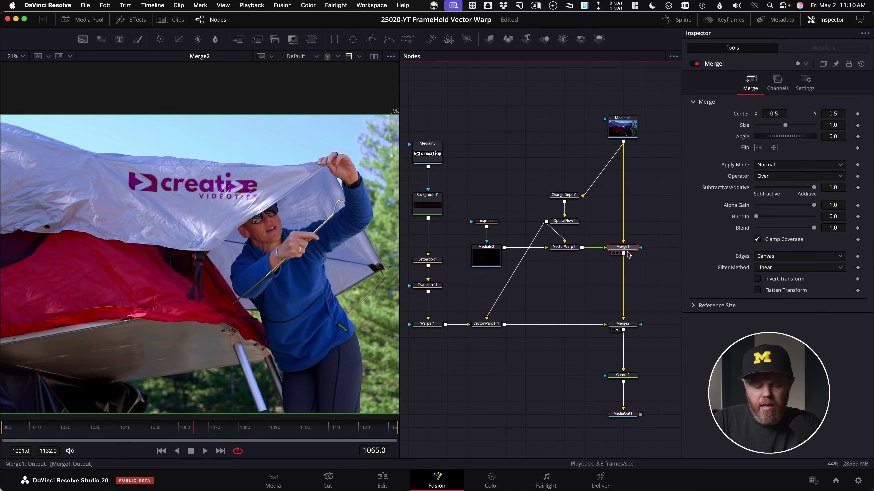
key("shift+space")
type("bc")
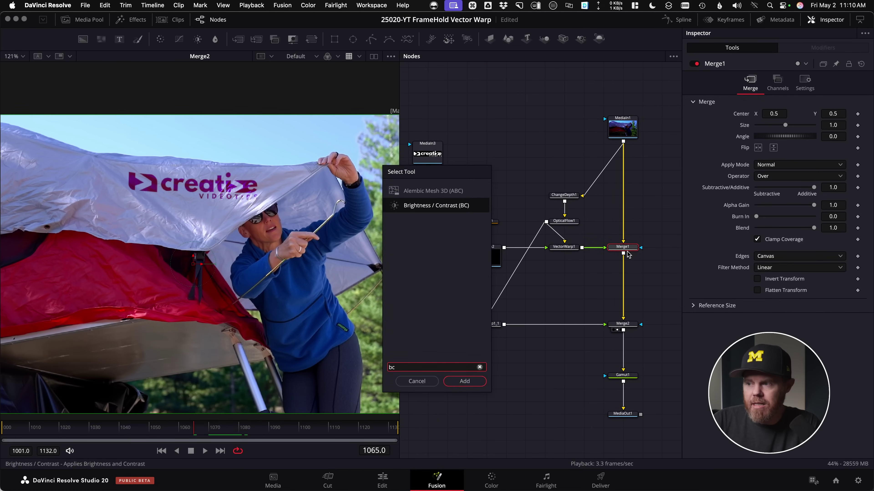
key("Return")
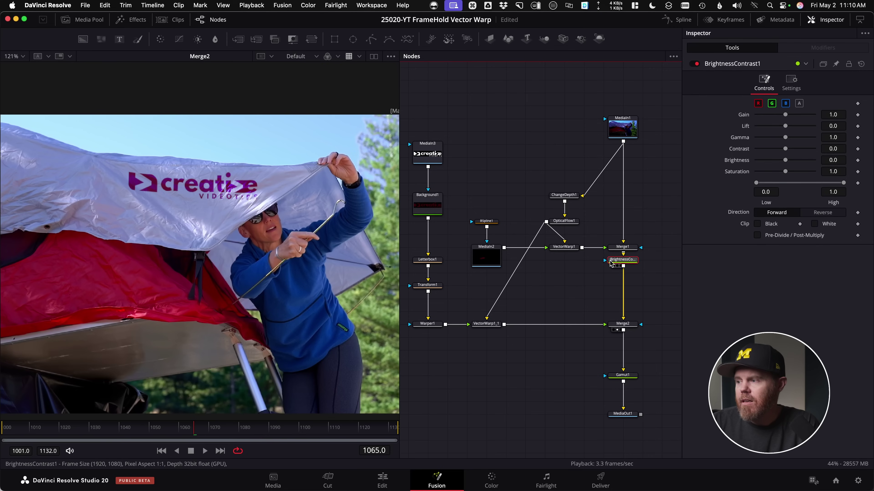
left_click_drag(609, 261, 246, 244)
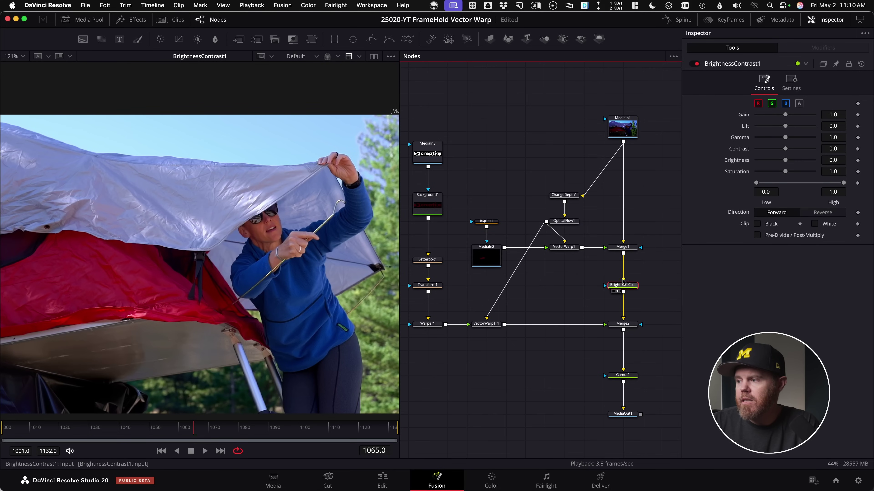
left_click_drag(786, 171, 719, 172)
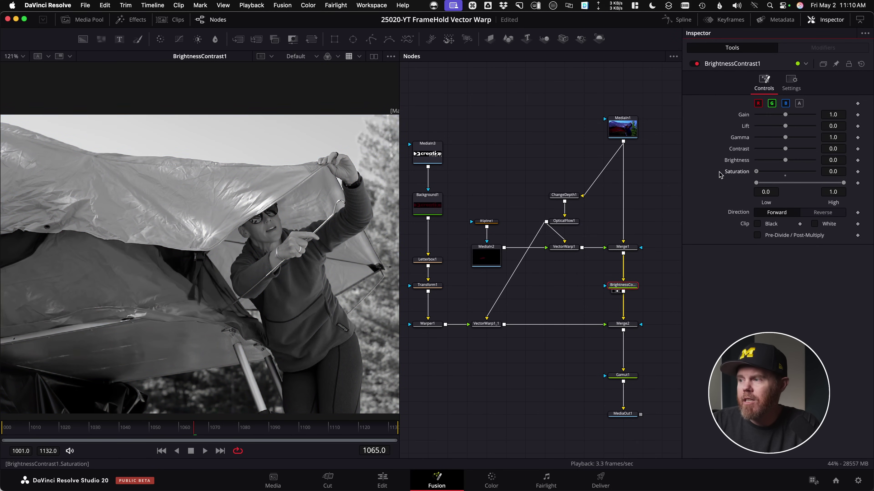
scroll(199, 198, "up", 5)
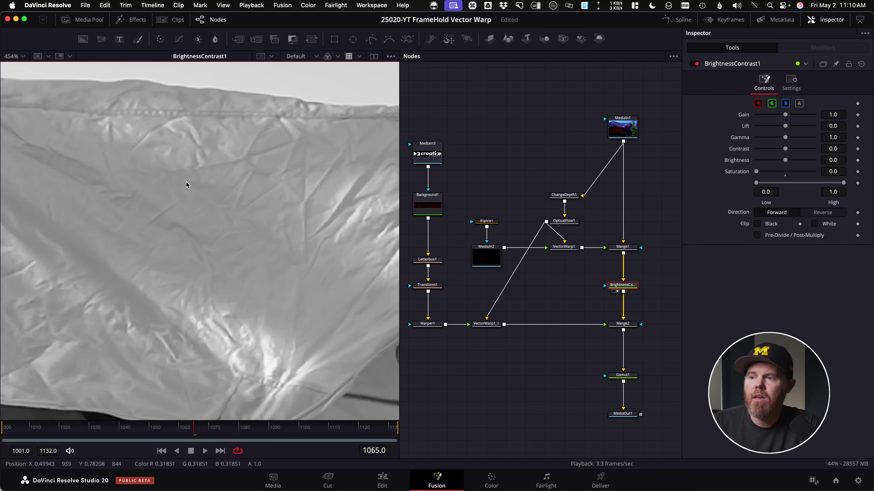
scroll(200, 179, "down", 5)
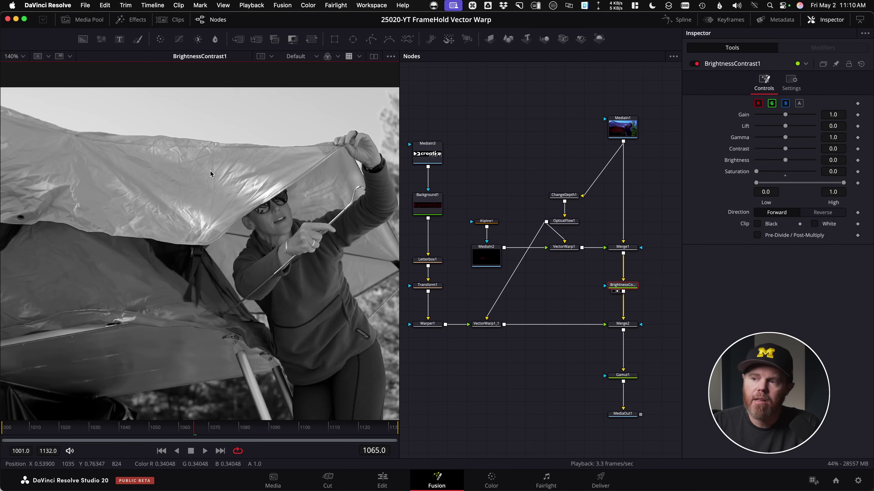
Step: View Merge2's result and zoom in and out to inspect the red logo on the tarp
left_click(613, 330)
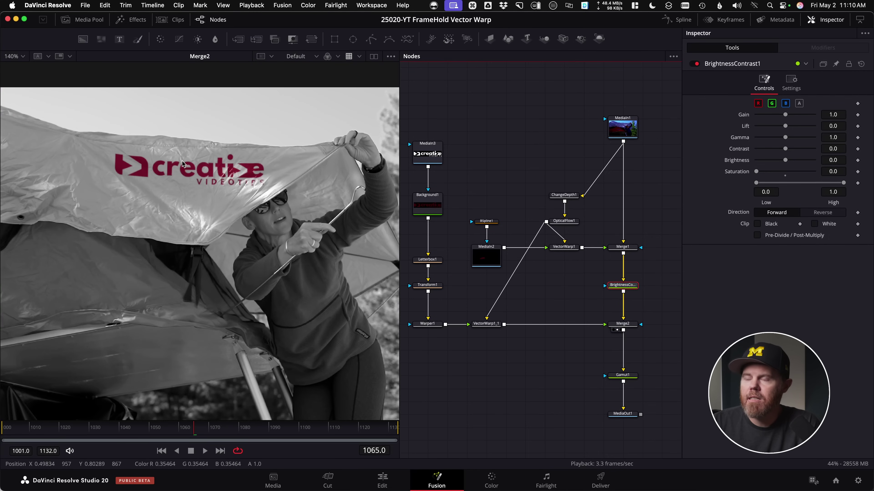
scroll(183, 164, "up", 4)
scroll(344, 184, "up", 1)
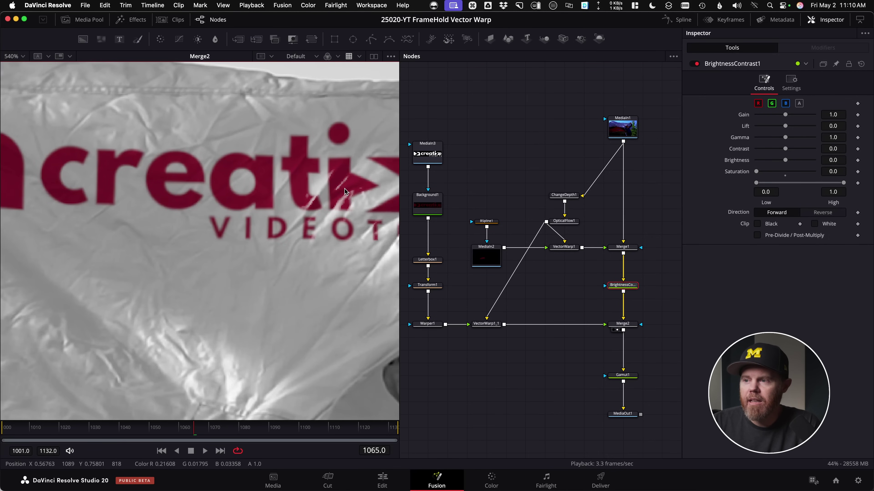
scroll(345, 189, "down", 5)
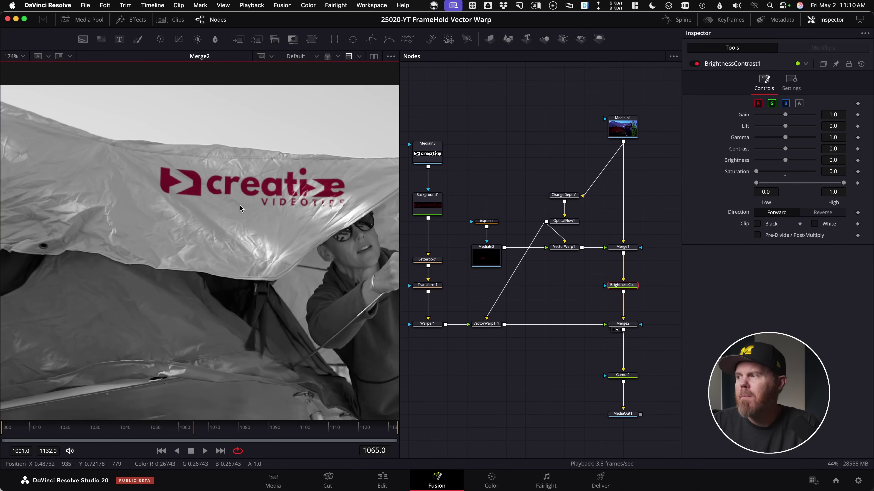
scroll(223, 203, "down", 1)
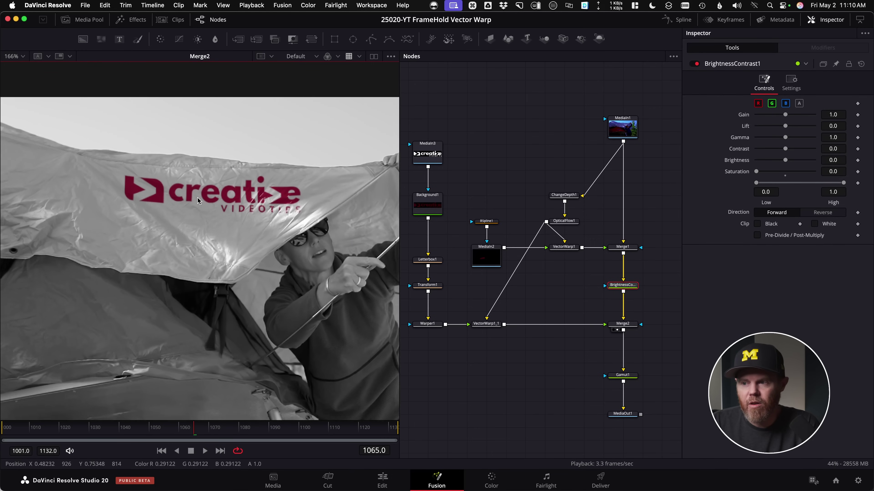
scroll(224, 203, "up", 2)
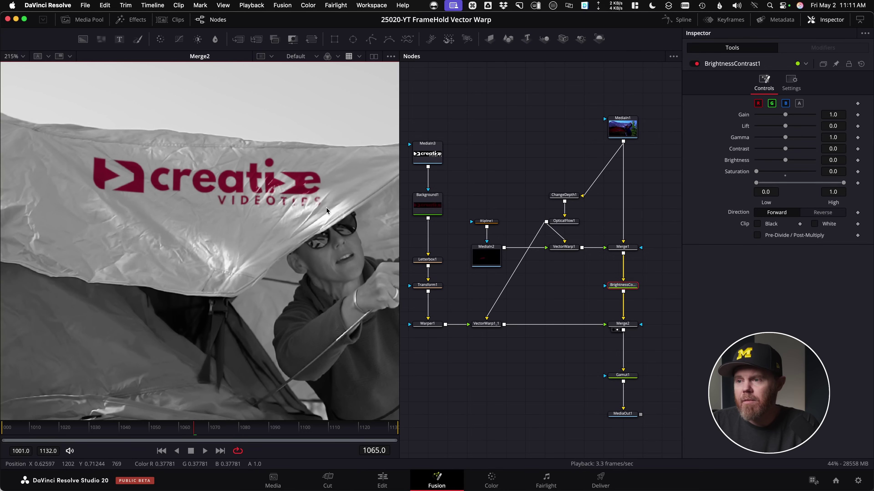
scroll(284, 215, "down", 1)
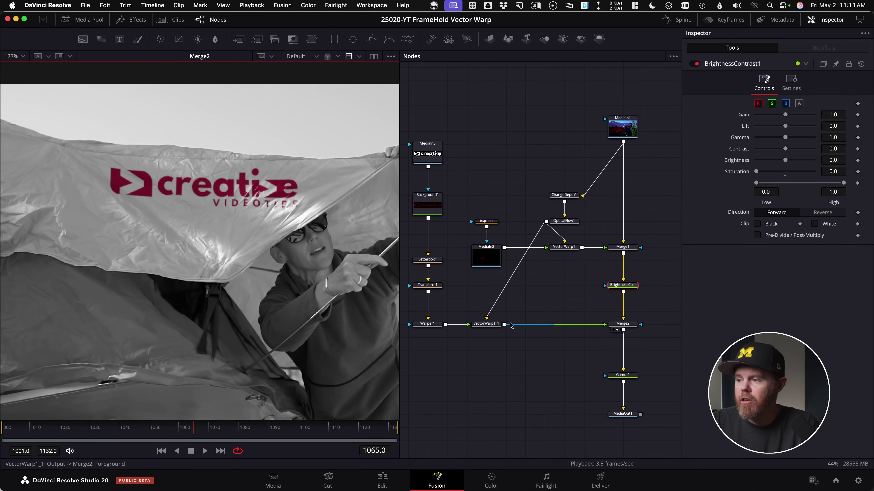
Step: View VectorWarp1_1 alone and check its alpha channel, then return to colour
left_click(476, 329)
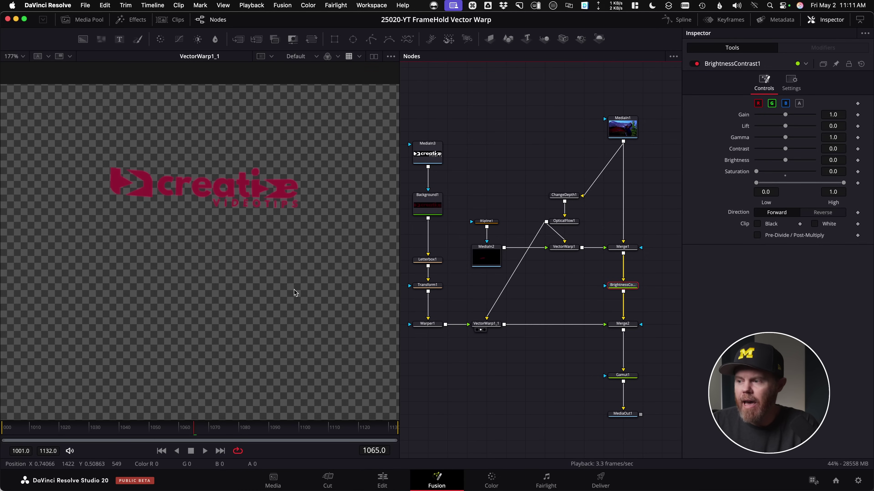
key("a")
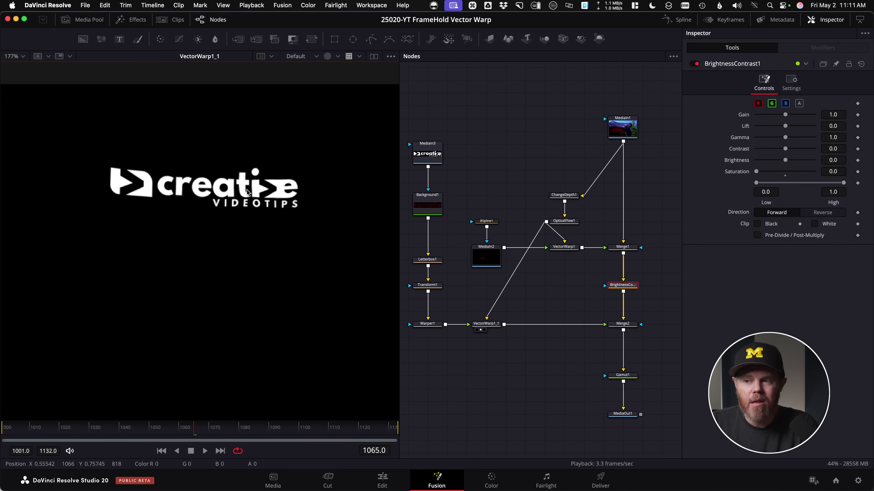
key("c")
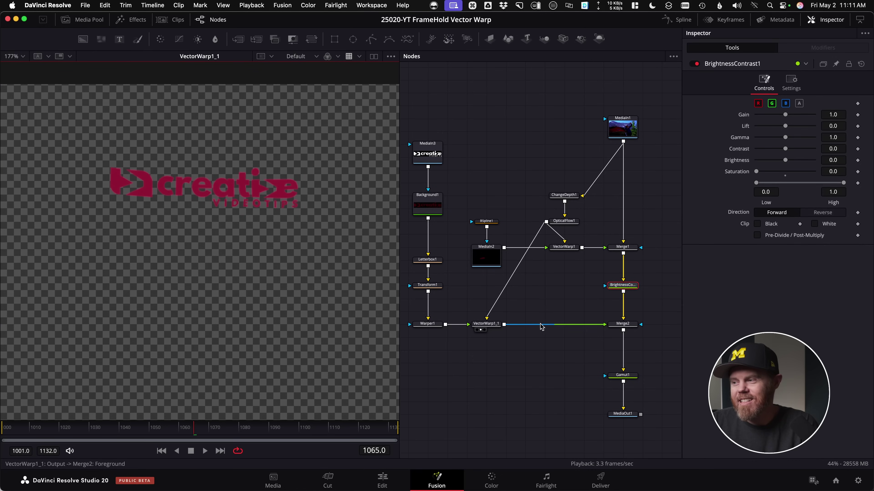
Step: Connect VectorWarp1_1 to BrightnessContrast1's mask input and view the final composite
key("1")
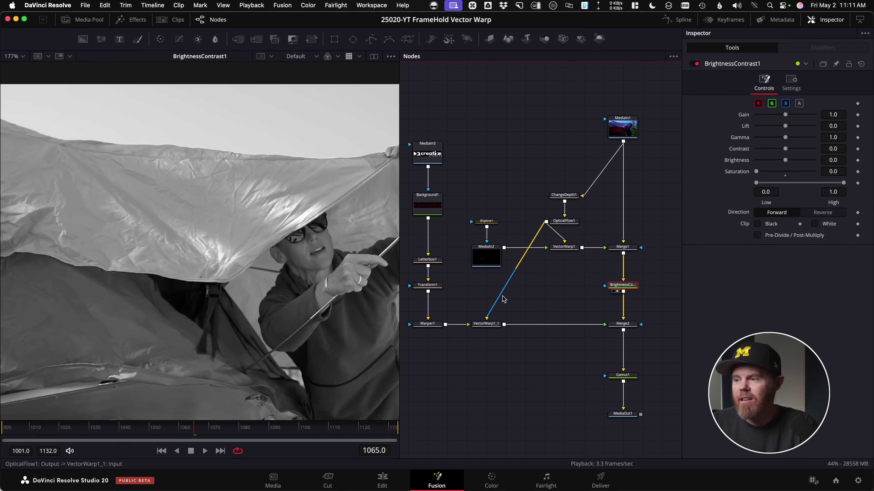
left_click_drag(504, 324, 610, 287)
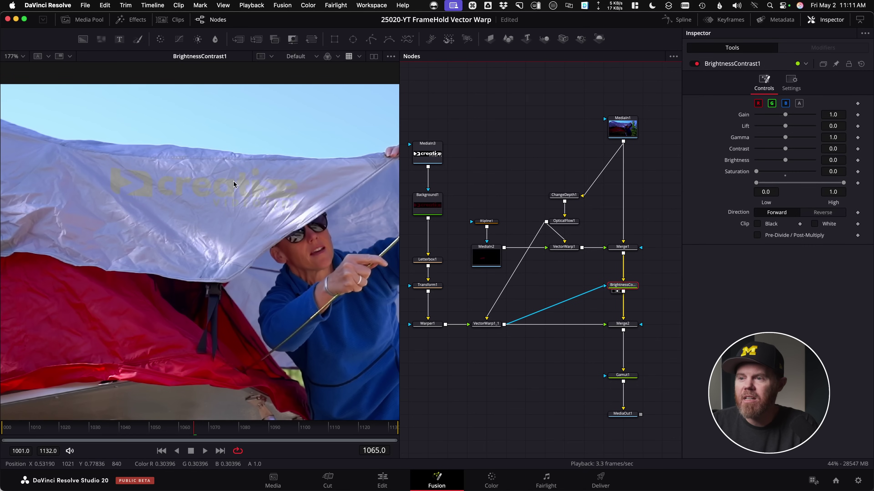
scroll(234, 185, "up", 8)
scroll(252, 193, "down", 6)
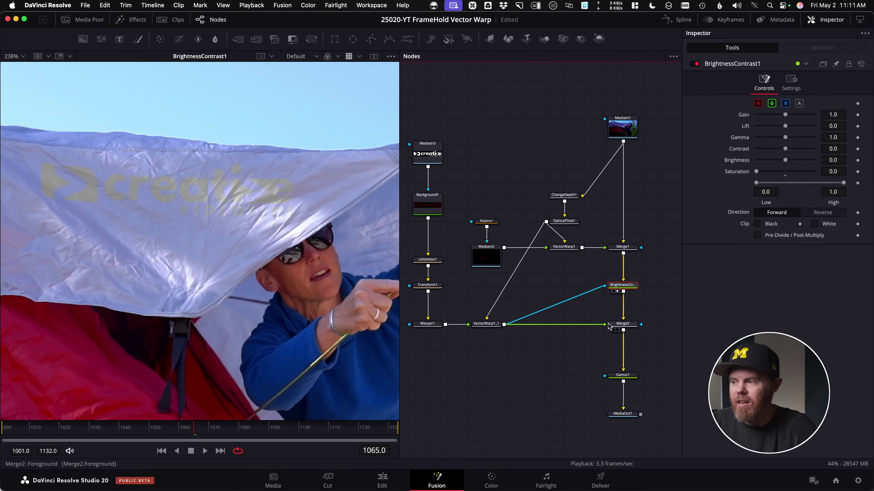
key("1")
scroll(154, 188, "down", 1)
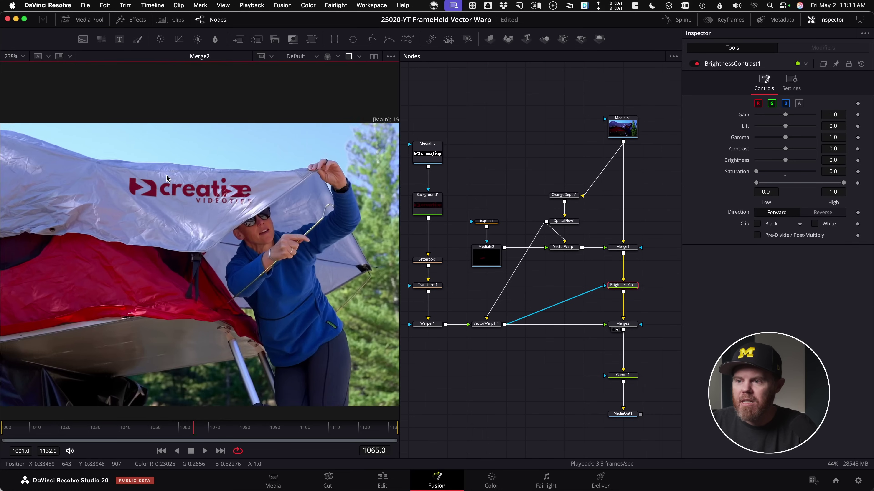
scroll(172, 179, "up", 5)
scroll(245, 193, "down", 7)
key("space")
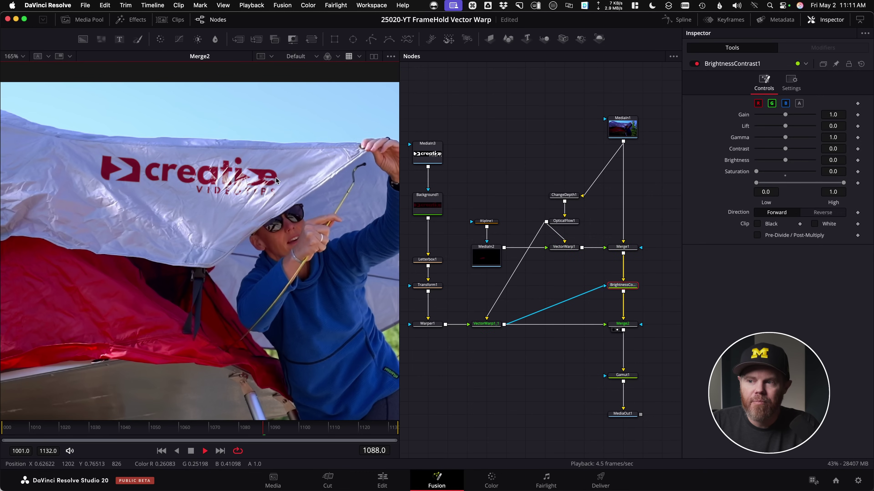
scroll(247, 188, "down", 1)
key("space")
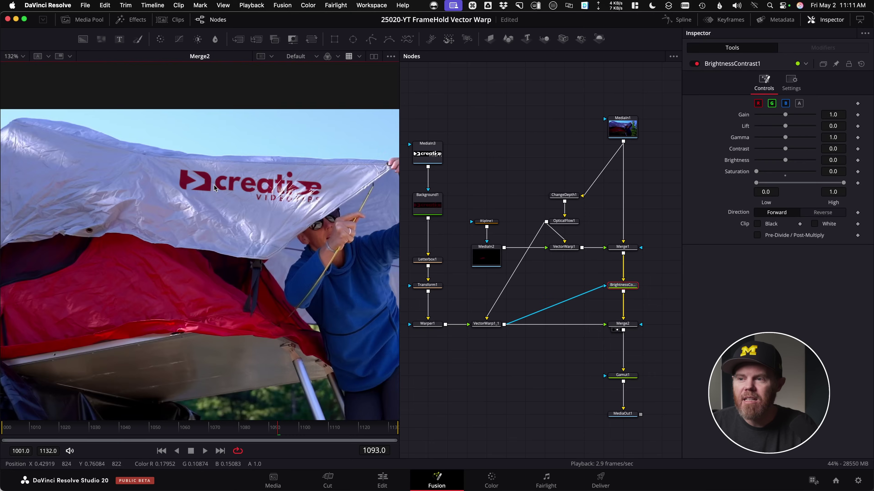
scroll(214, 185, "up", 5)
scroll(171, 169, "up", 2)
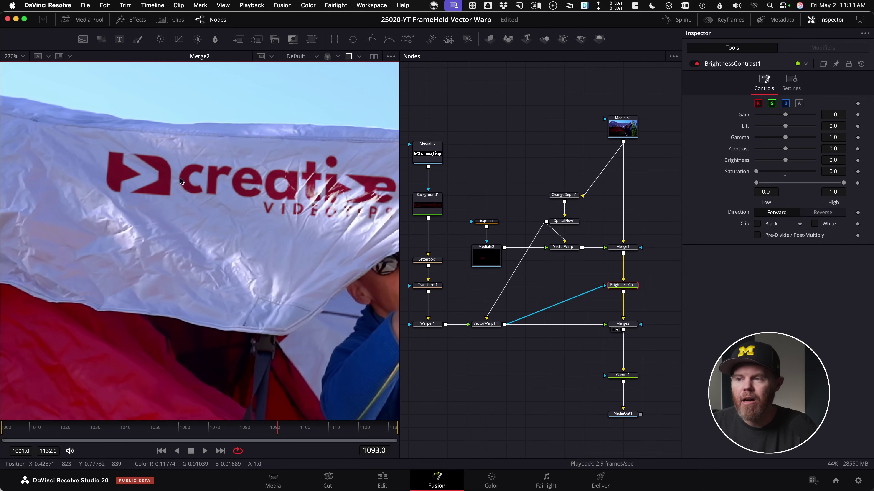
scroll(168, 181, "down", 3)
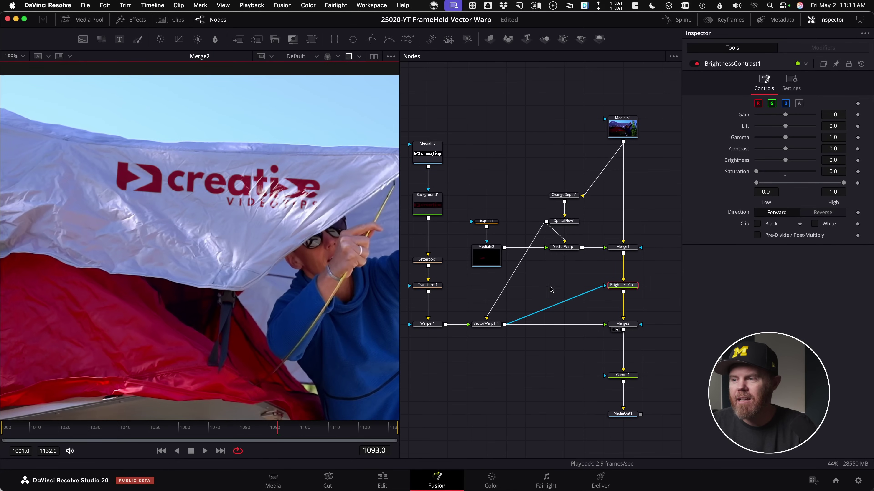
scroll(550, 290, "up", 1)
Step: Brighten Background1's red to a Value of about 0.325 and preview it in playback
left_click(430, 209)
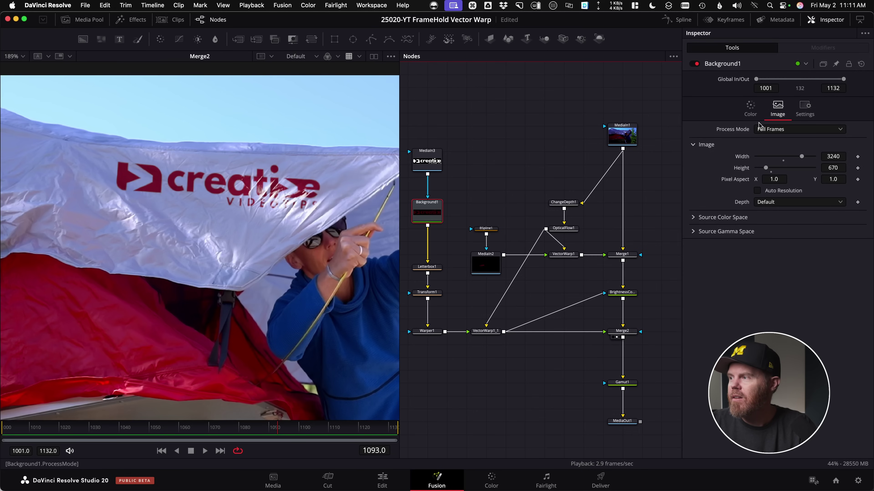
left_click(750, 110)
left_click(756, 156)
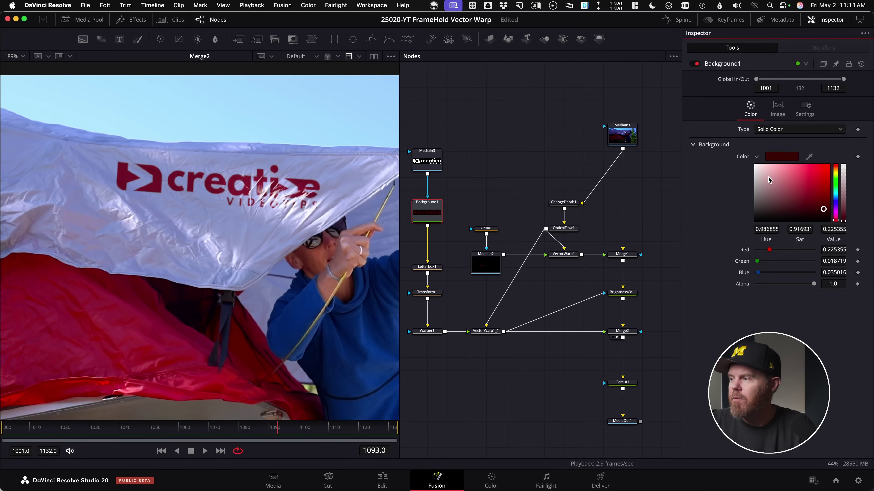
mouse_move(833, 232)
left_mouse_down()
mouse_move(848, 232)
mouse_move(828, 229)
left_mouse_up()
key("space")
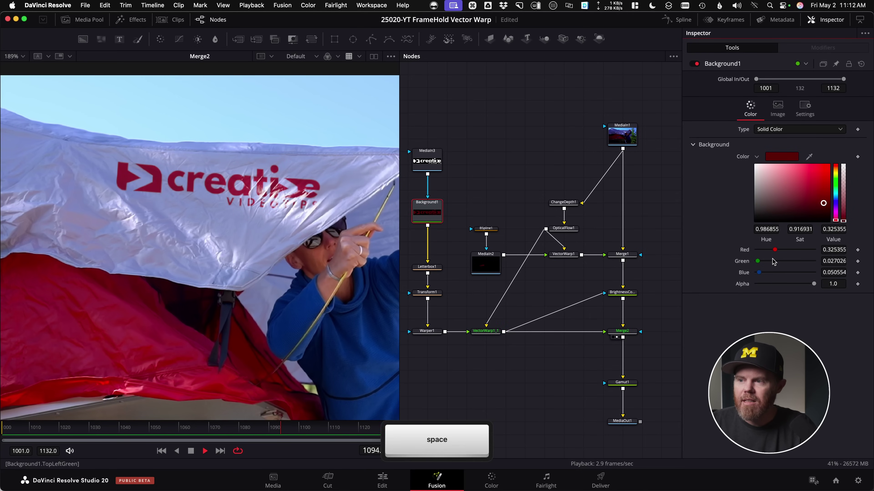
key("space")
scroll(318, 209, "up", 5)
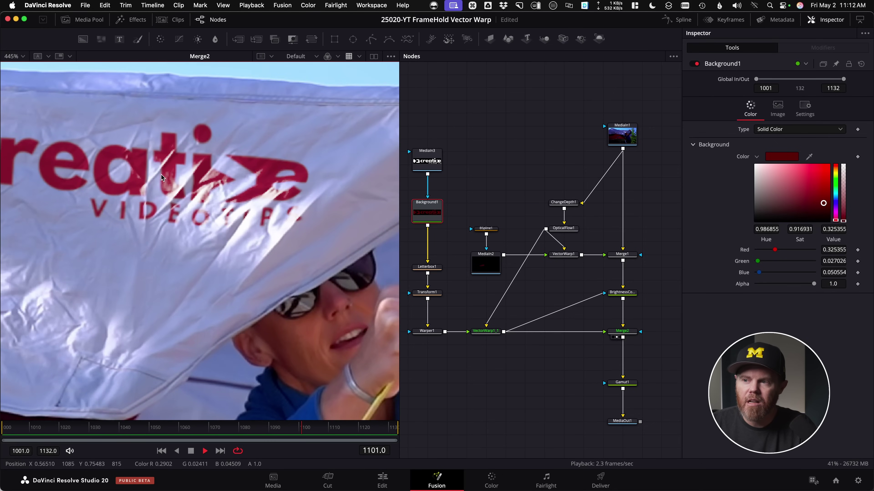
scroll(149, 169, "down", 5)
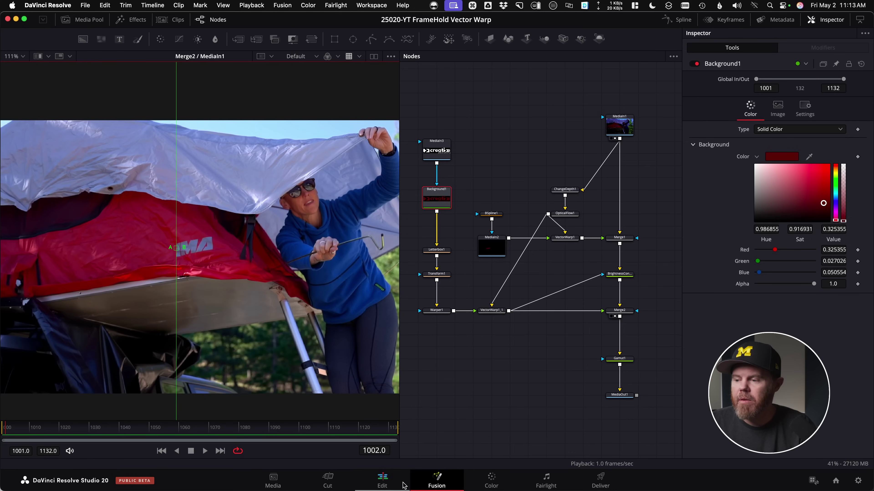
Step: On the Edit page, open Render in Place for the tent clip on V1
left_click(382, 479)
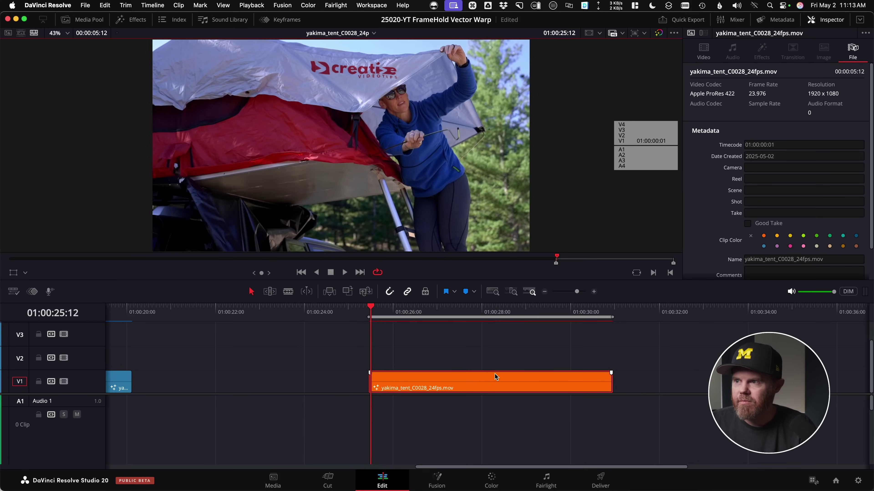
right_click(425, 382)
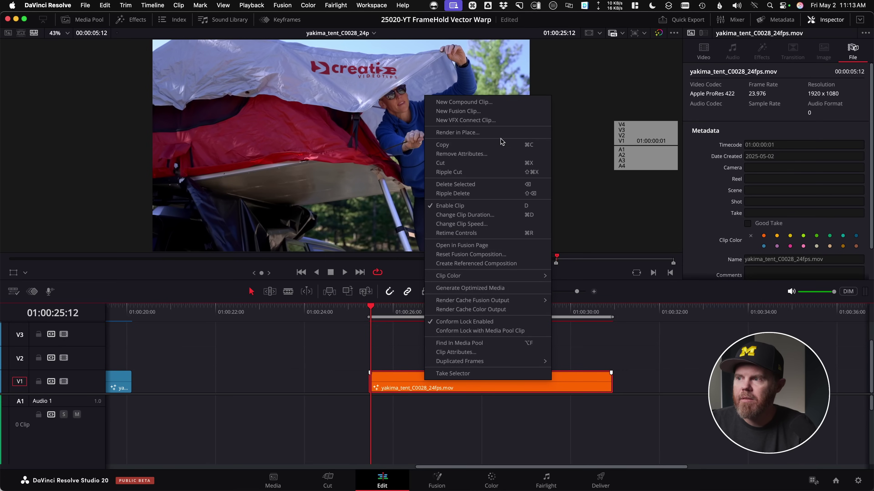
left_click(470, 132)
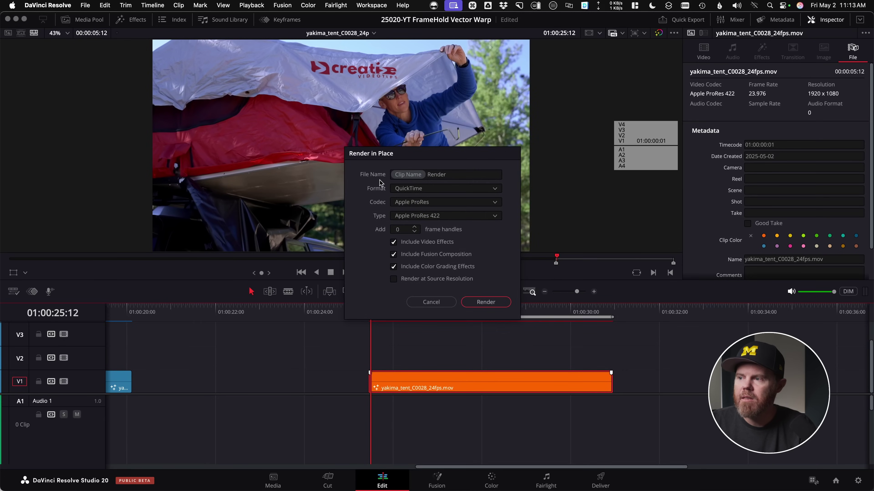